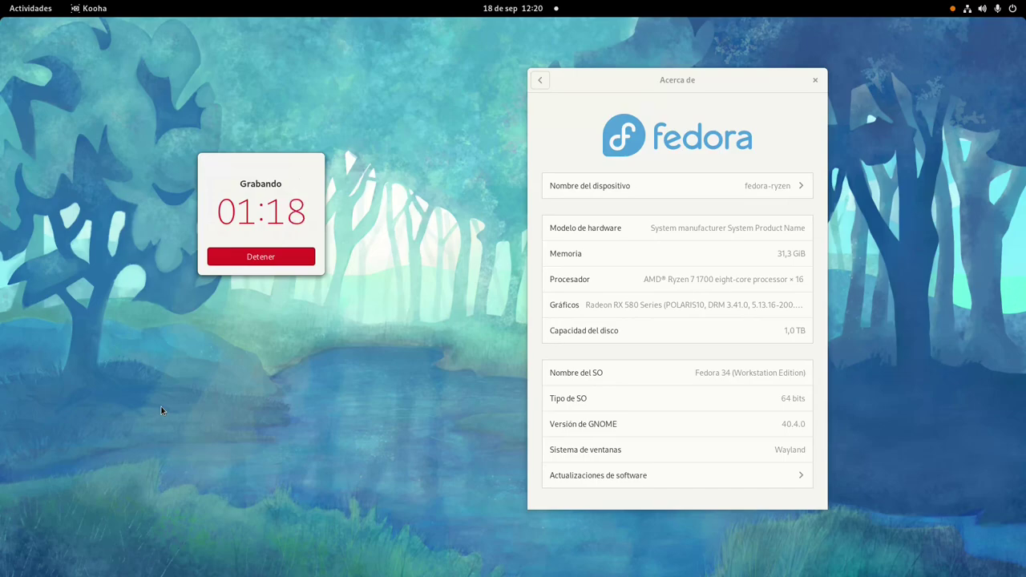
Leave the Fedora 34 About page and bring up the Activities overview with the Super key
key("super")
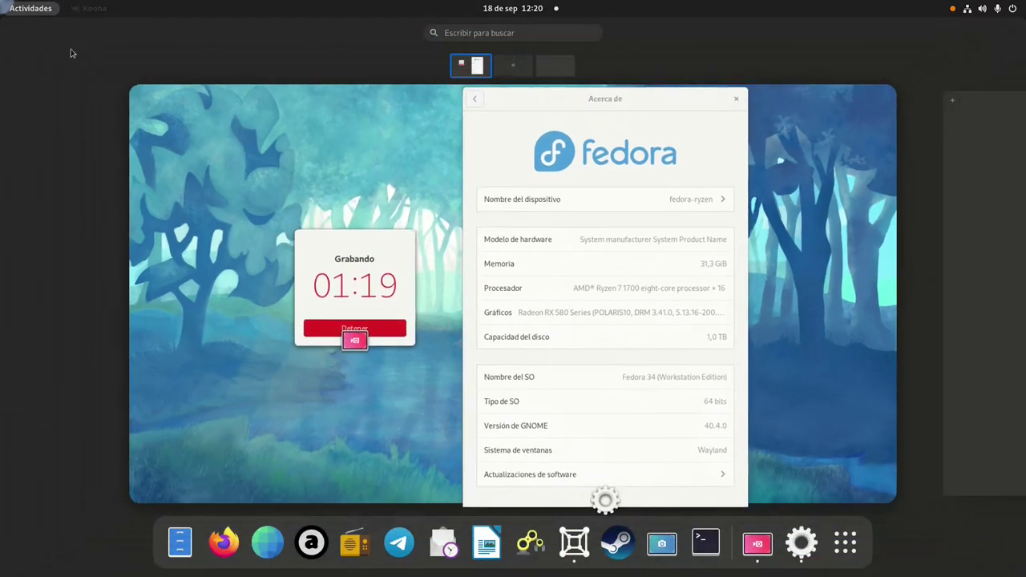
In Cajas, start a new virtual machine from the debian-live-11 image
scroll(281, 179, "down", 1)
left_click(281, 179)
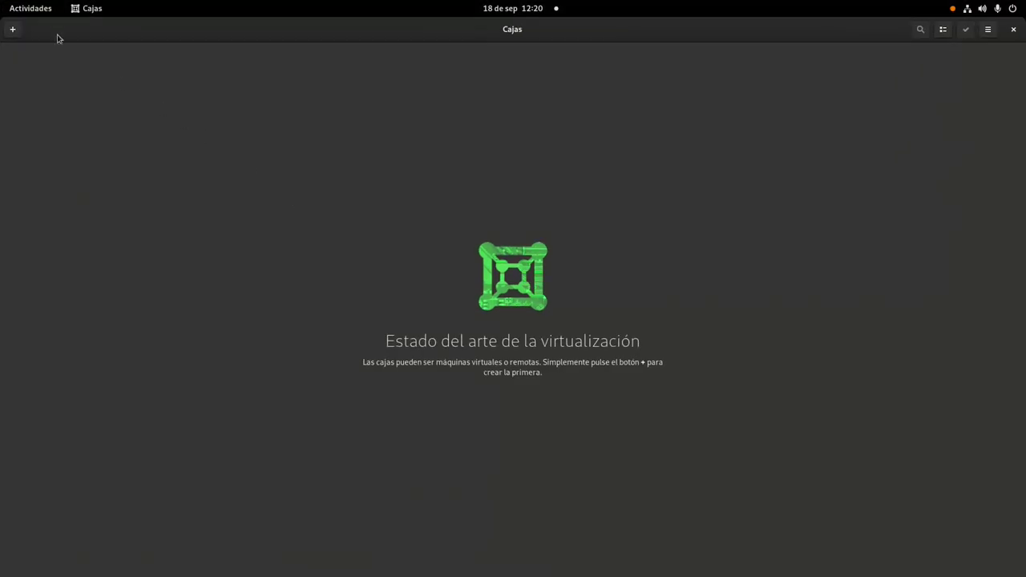
left_click(13, 32)
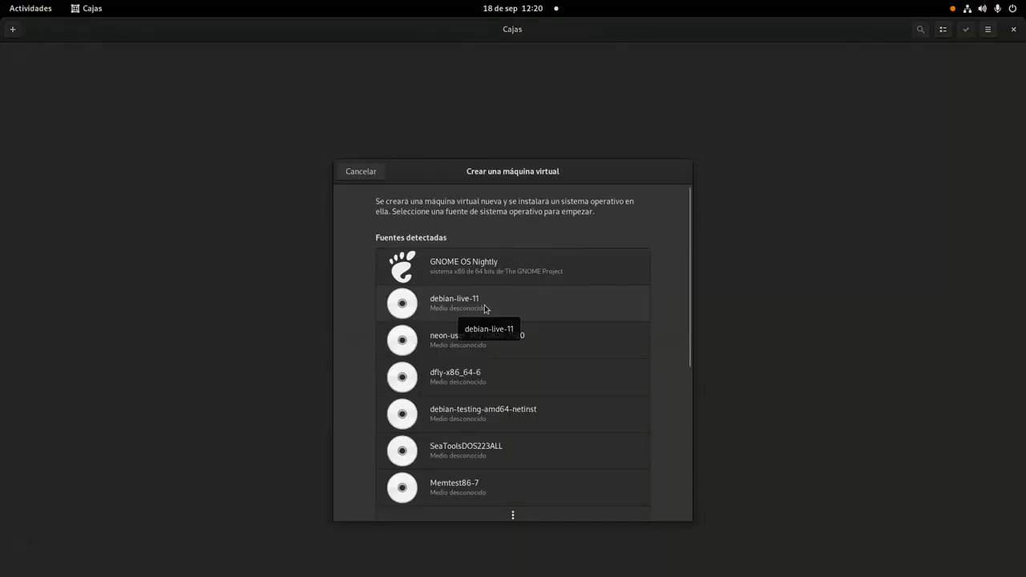
left_click(535, 309)
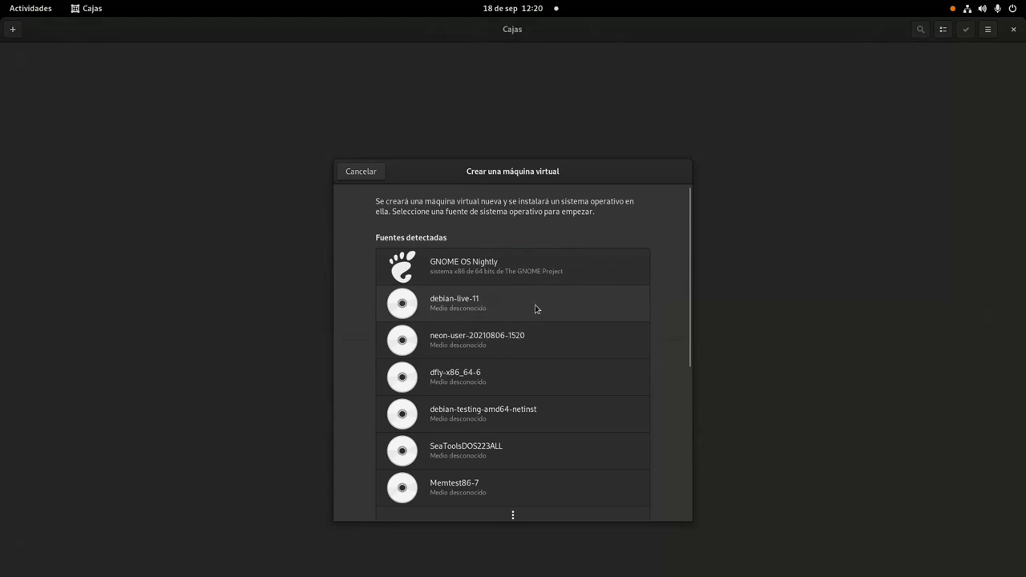
Search for and set the template to Debian testing, then continue to review
left_click(517, 311)
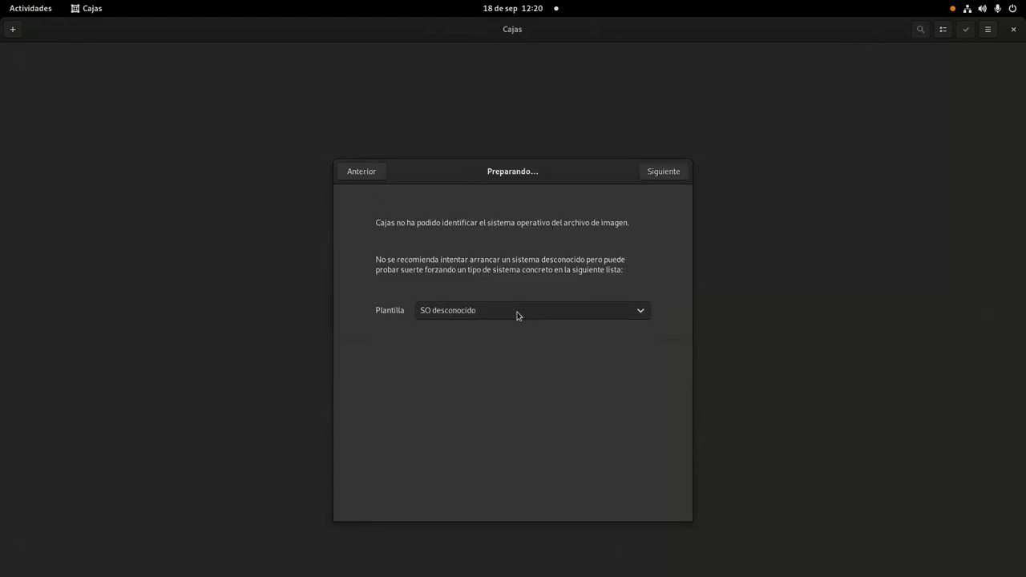
type("Debian")
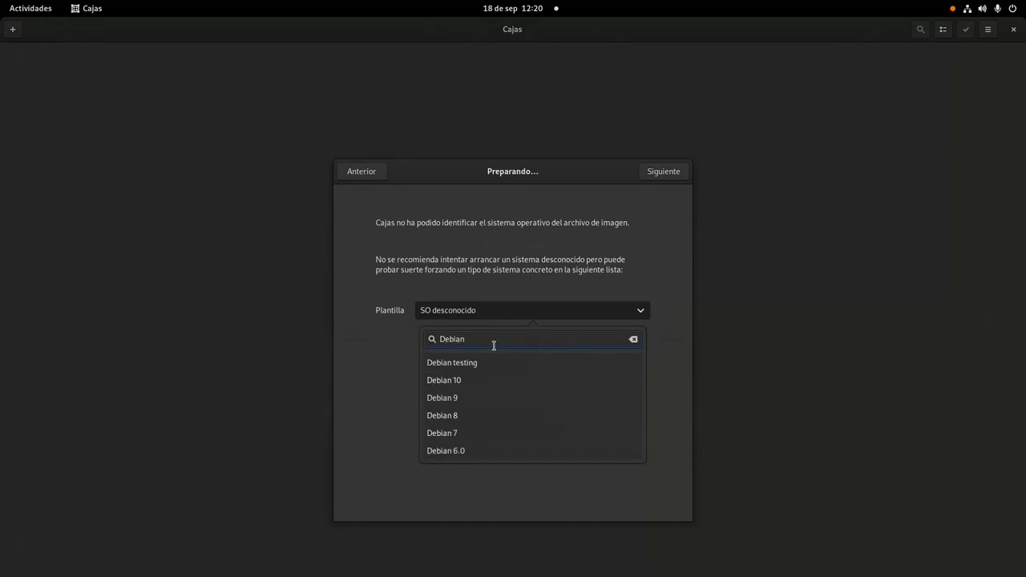
left_click(478, 366)
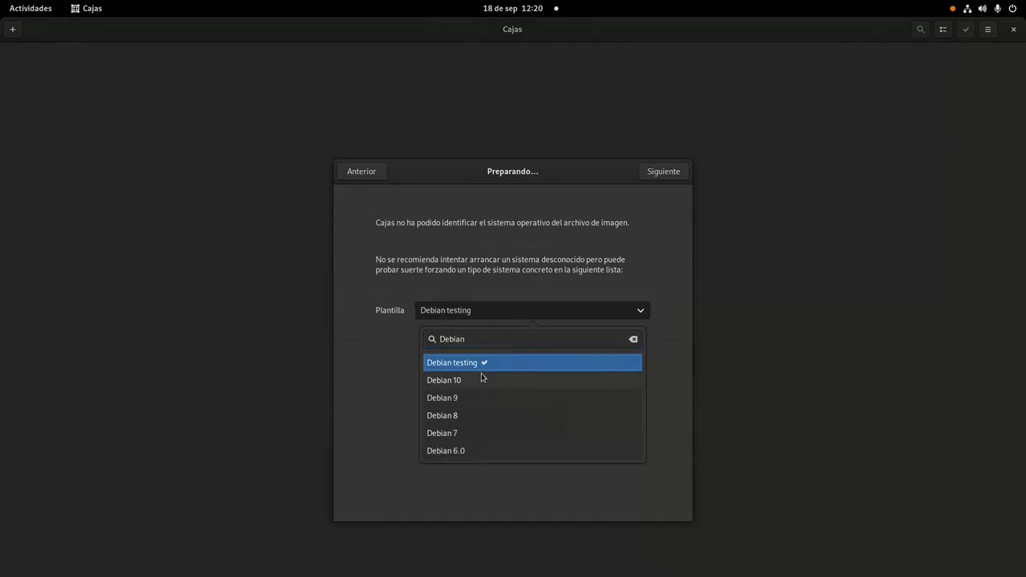
left_click(673, 173)
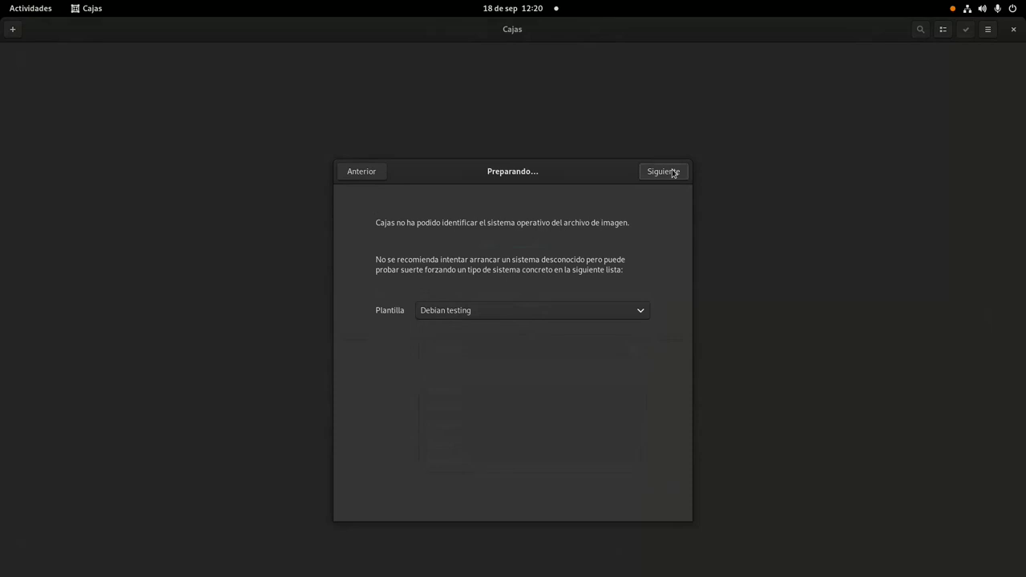
left_click(673, 172)
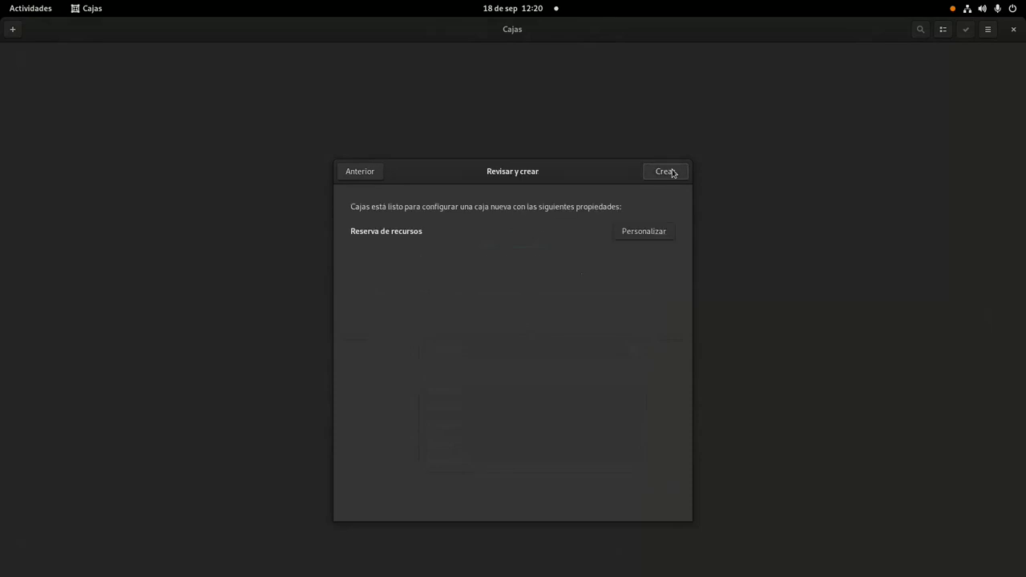
Give debian-live-11 6,0 GiB of memory and a 50,2 GB disk, then create it
left_click(643, 231)
left_click_drag(381, 280, 416, 282)
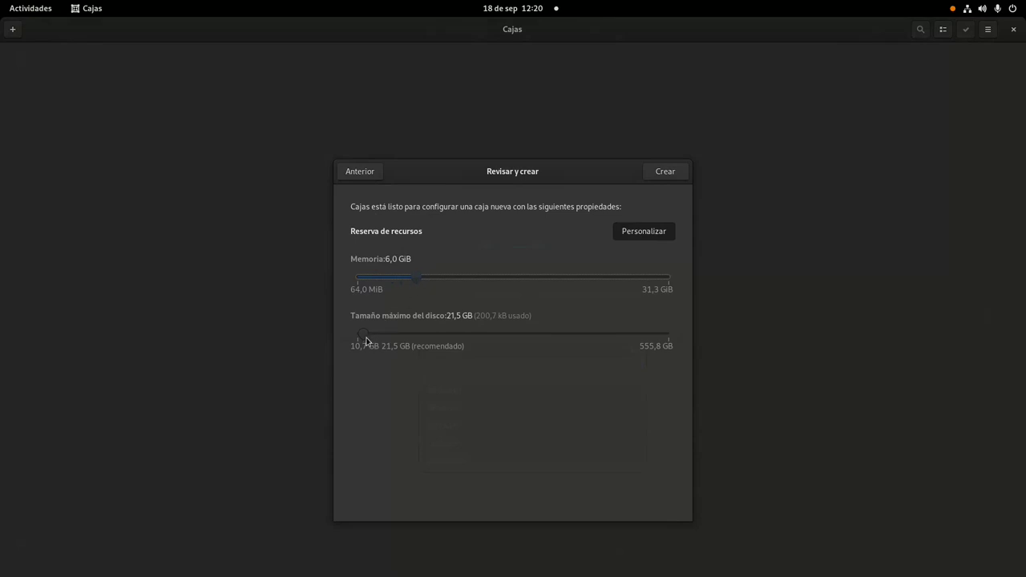
left_click_drag(371, 337, 380, 336)
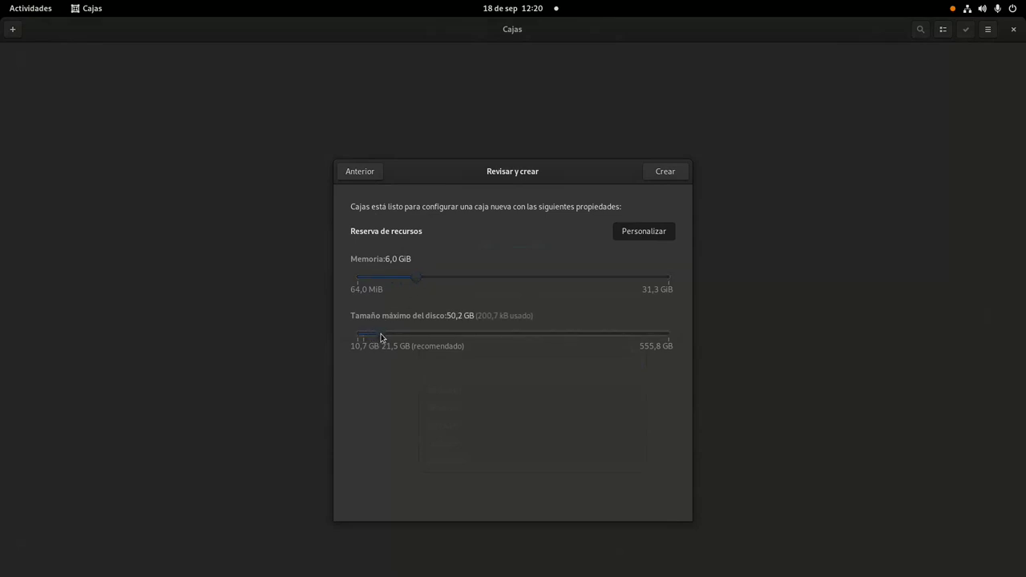
left_click(663, 172)
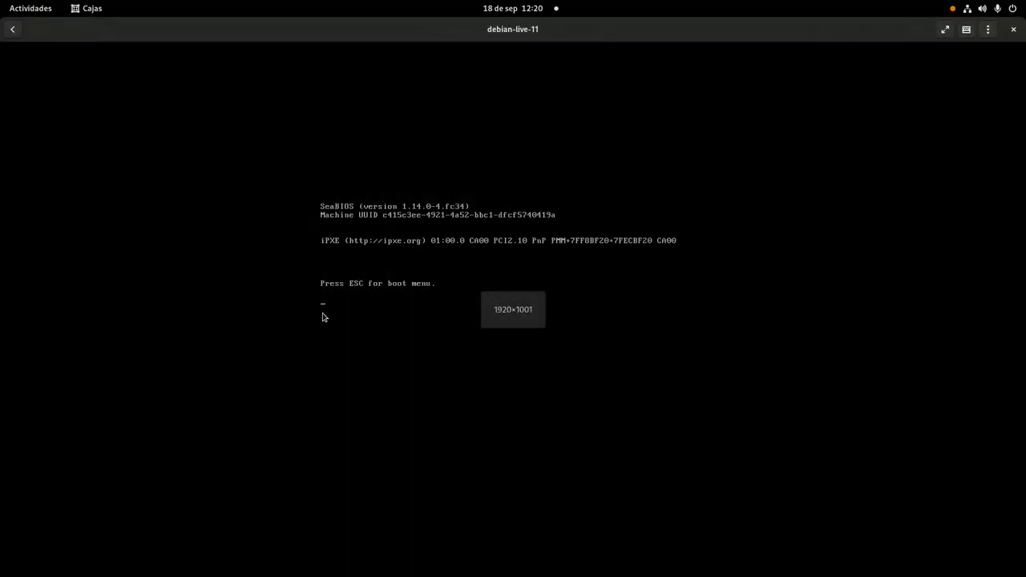
Return to the collection and force the debian-live-11 machine to power off
left_click(12, 29)
right_click(69, 107)
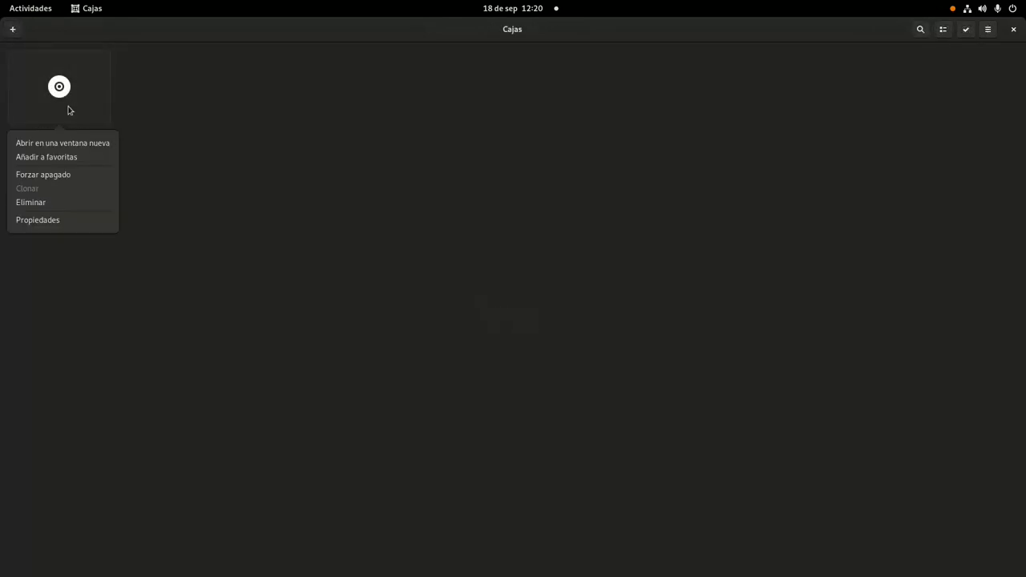
left_click(56, 177)
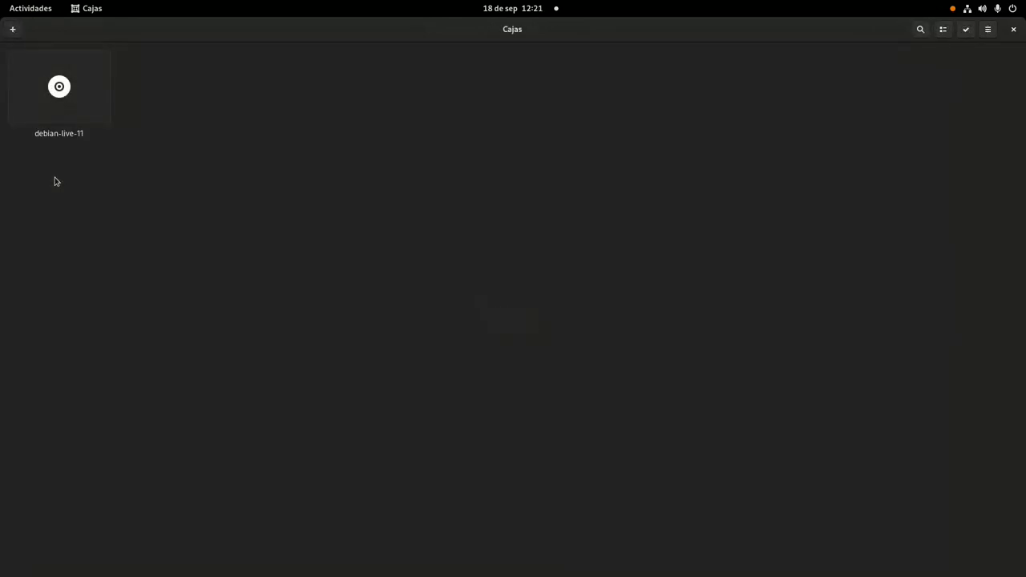
Open the machine's Properties > Sistema and edit its XML at the os element
right_click(56, 89)
left_click(52, 224)
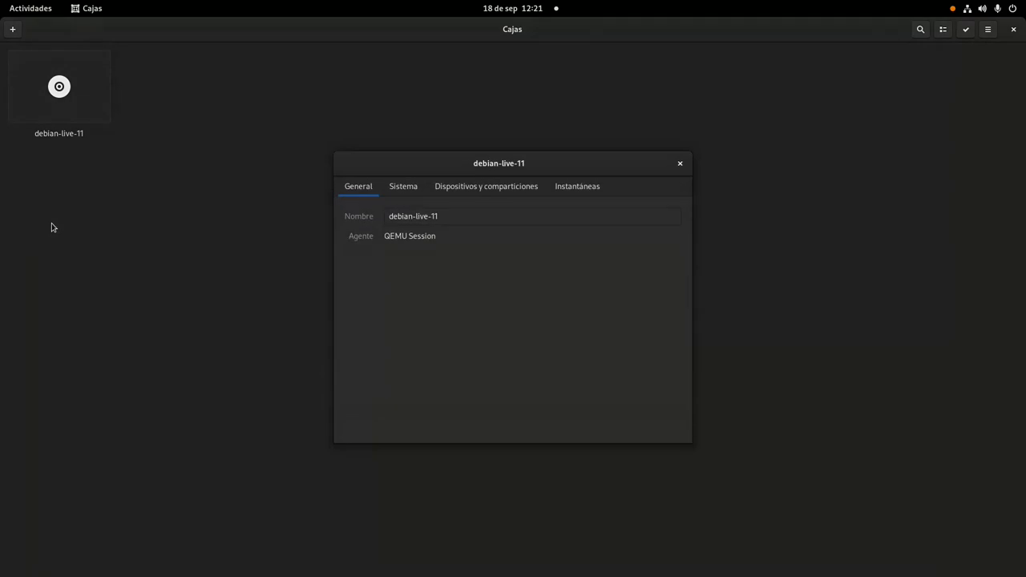
left_click(403, 196)
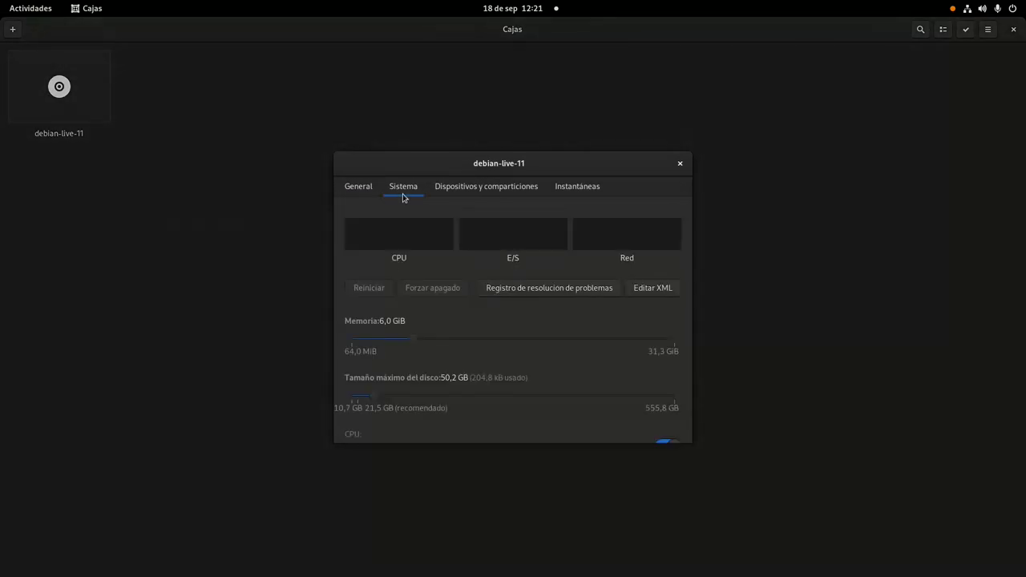
left_click(662, 291)
left_click(389, 404)
Change line 17 of the XML to <os firmware="efi">
type("fi")
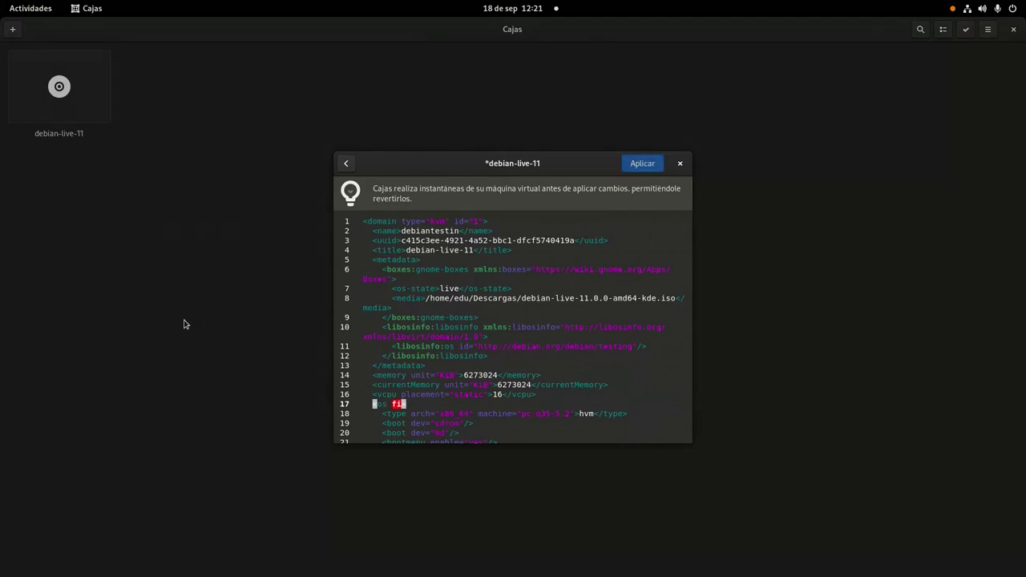
type("rmware=\"efi\"")
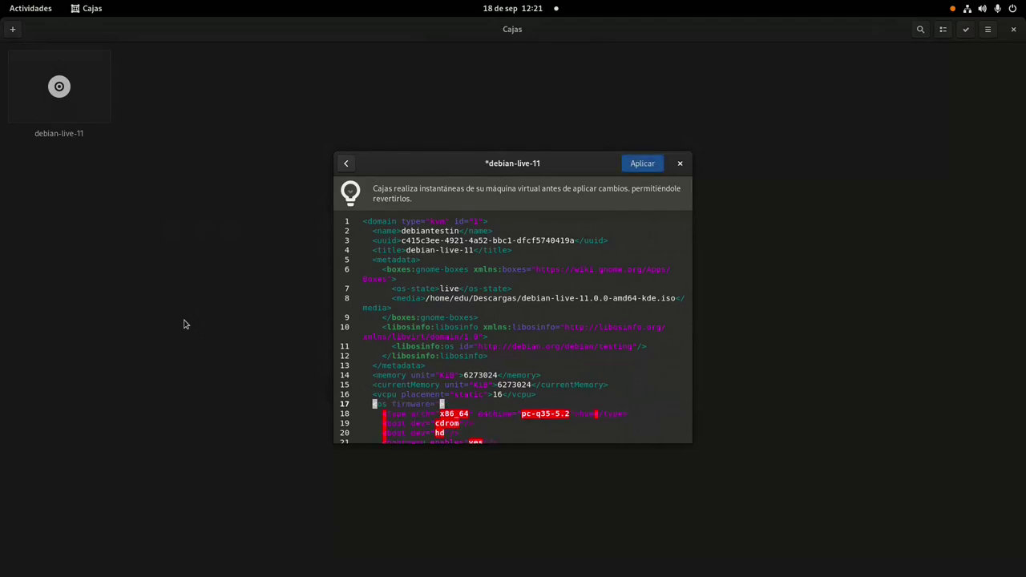
key("Left")
type("efi")
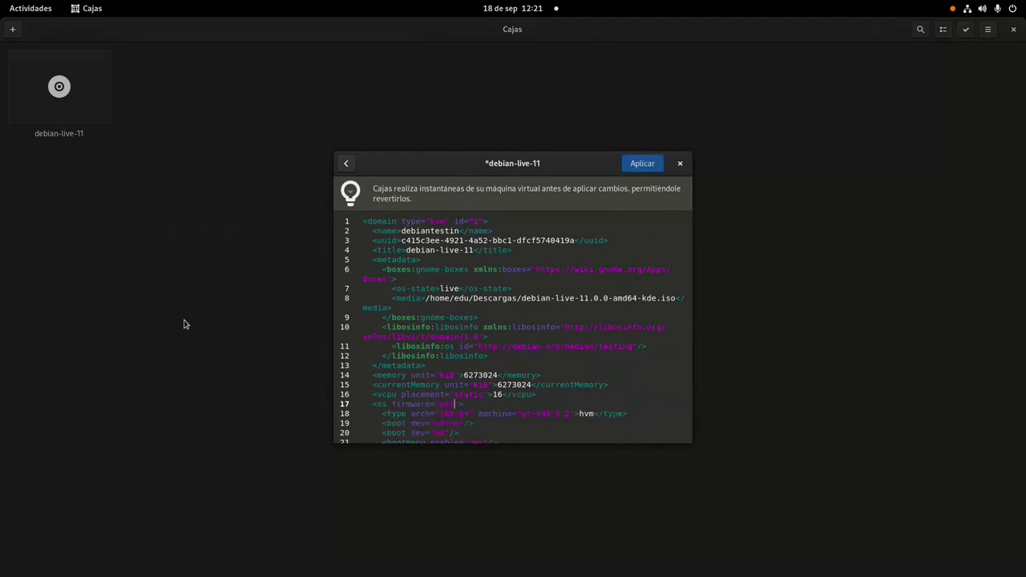
left_click(648, 165)
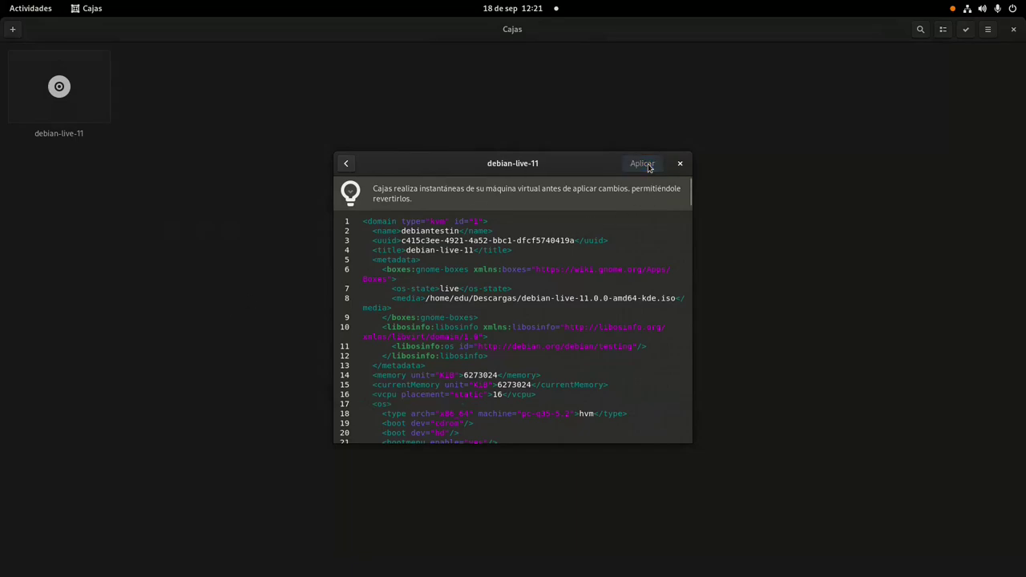
double_click(383, 405)
type("firmware=\"")
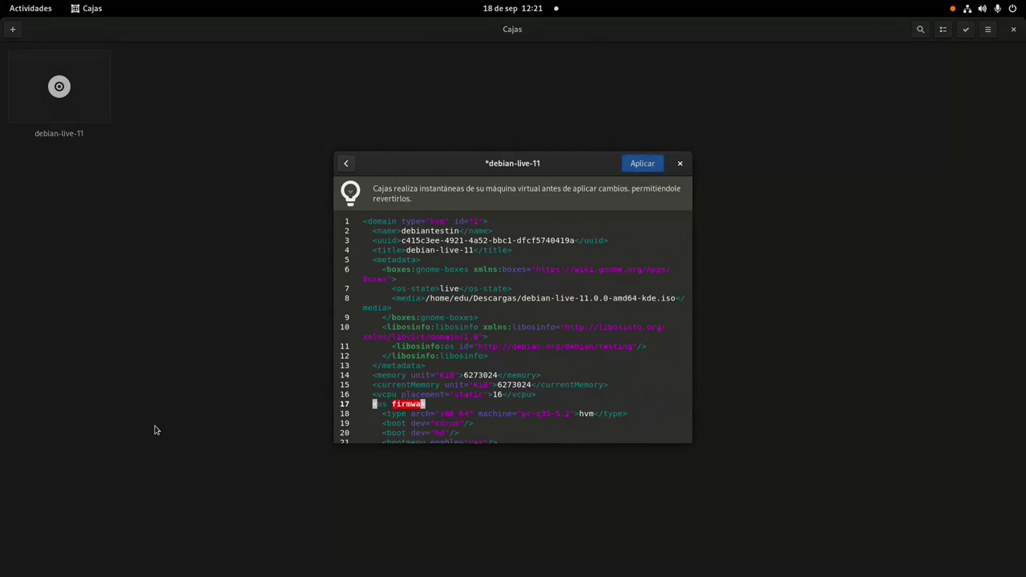
type("e")
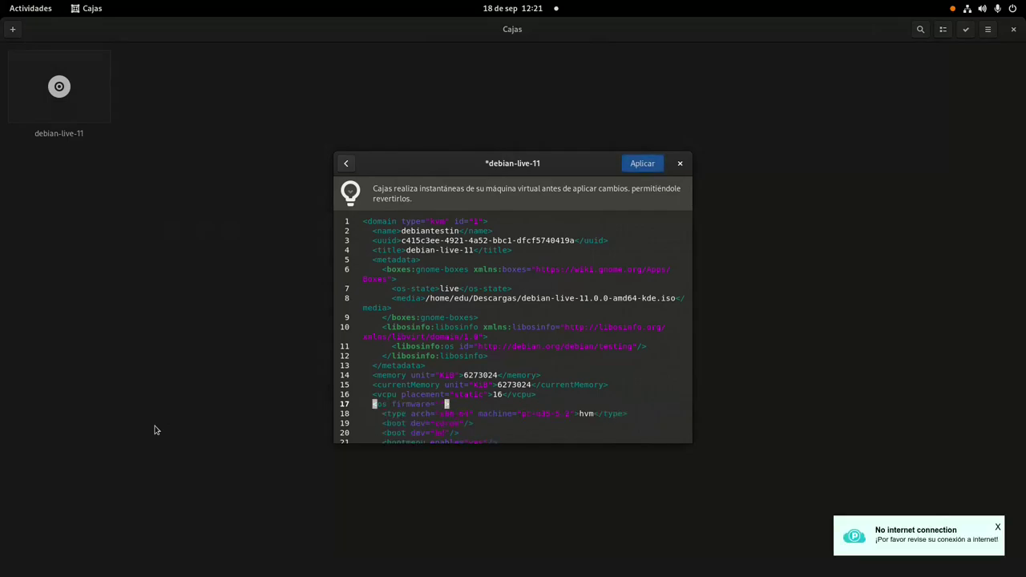
type("f\">")
Apply the EFI firmware configuration, close the XML editor and start debian-live-11
left_click(999, 529)
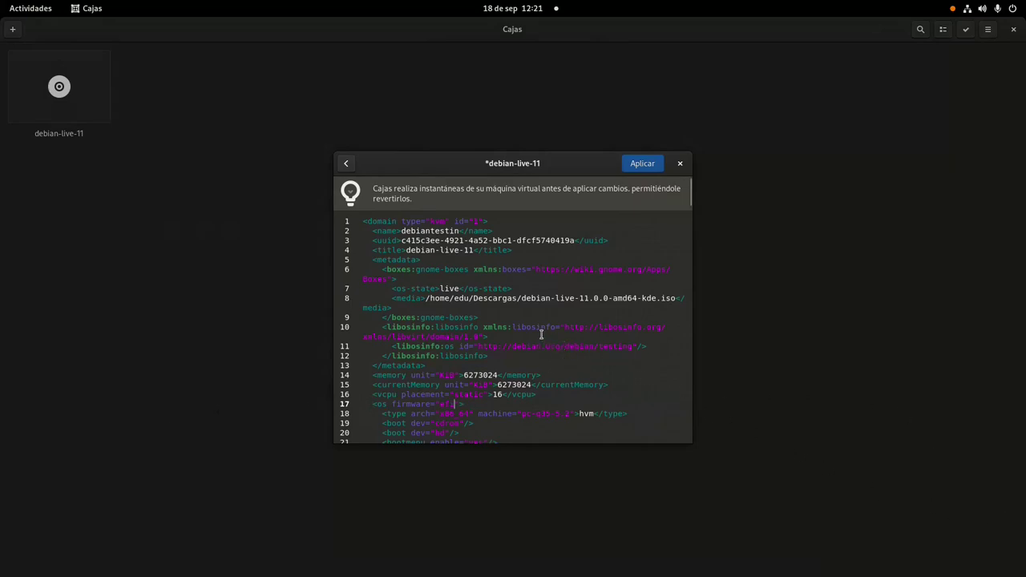
left_click(642, 163)
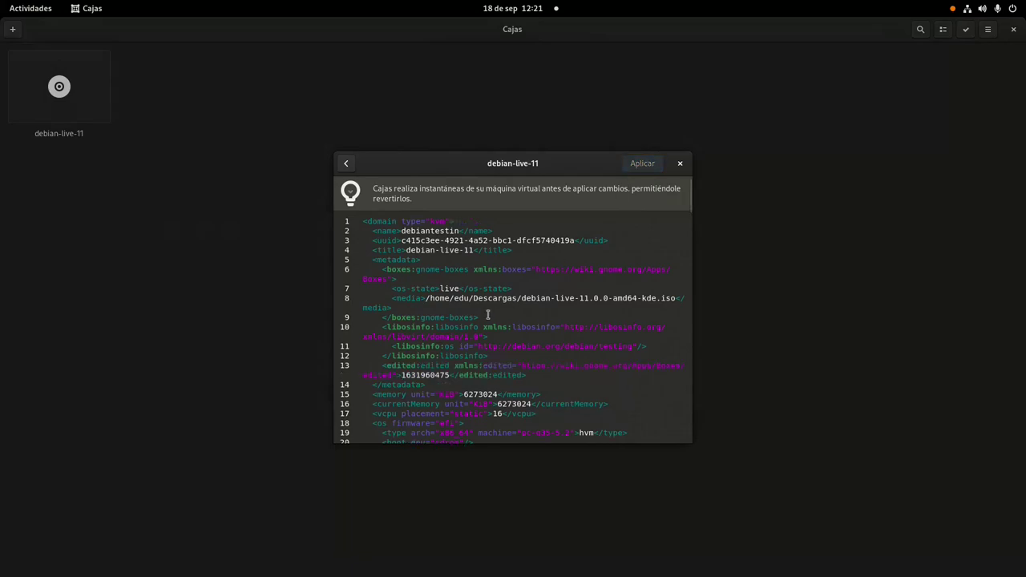
left_click_drag(372, 423, 465, 423)
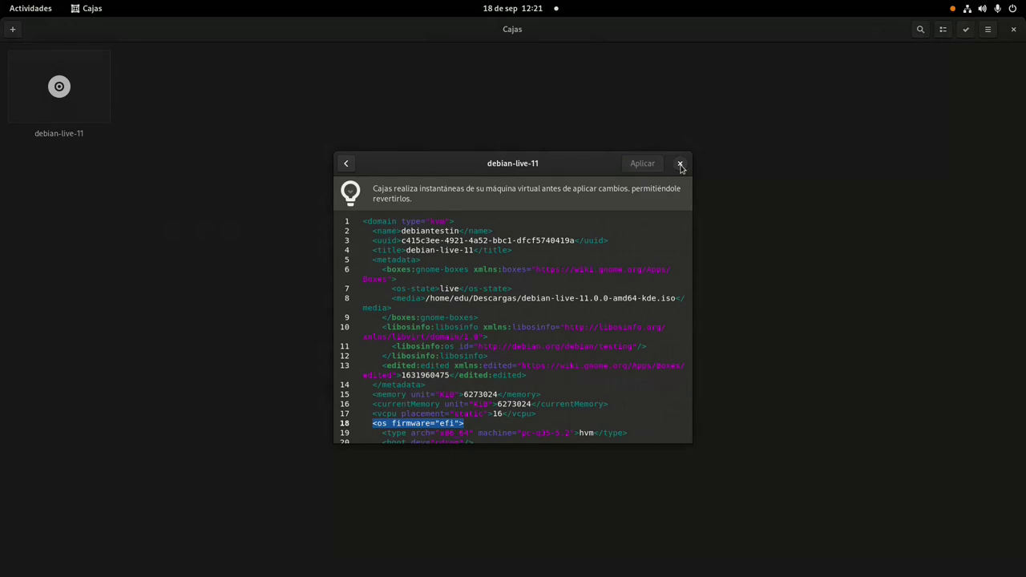
left_click(680, 164)
left_click(74, 112)
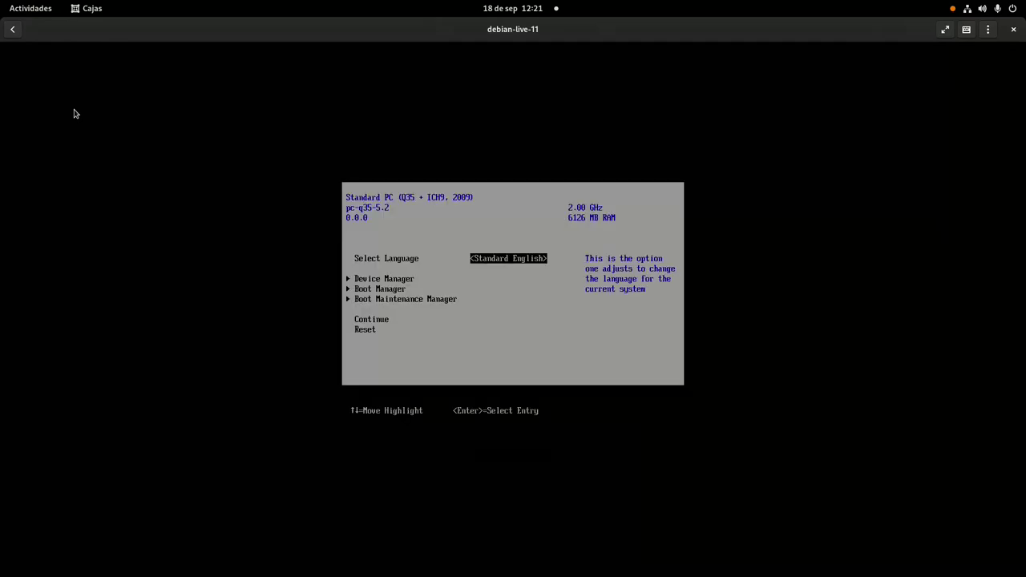
In the UEFI setup, open Device Manager > Secure Boot Configuration
key("Down")
key("Return")
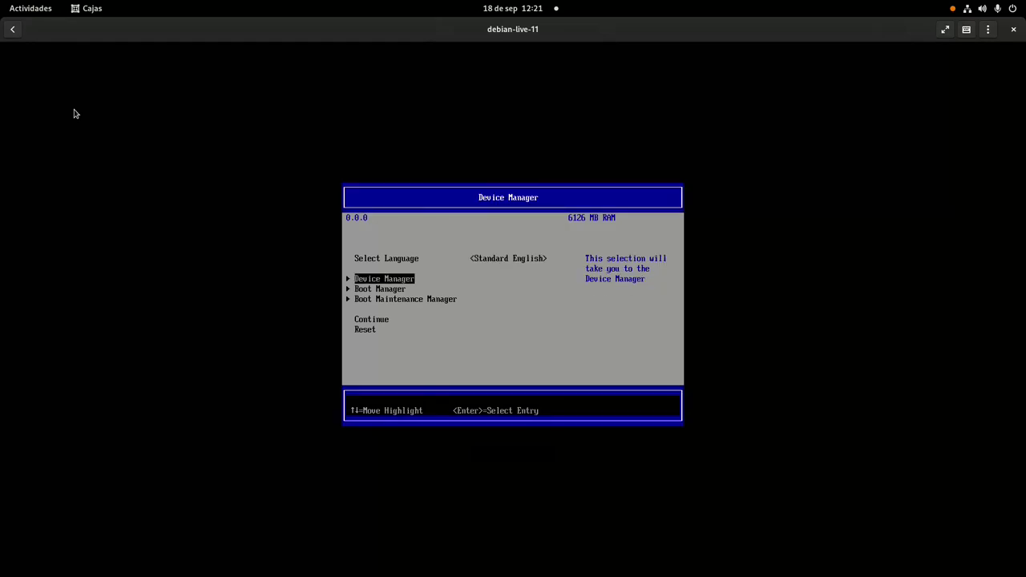
key("Down")
key("Down")
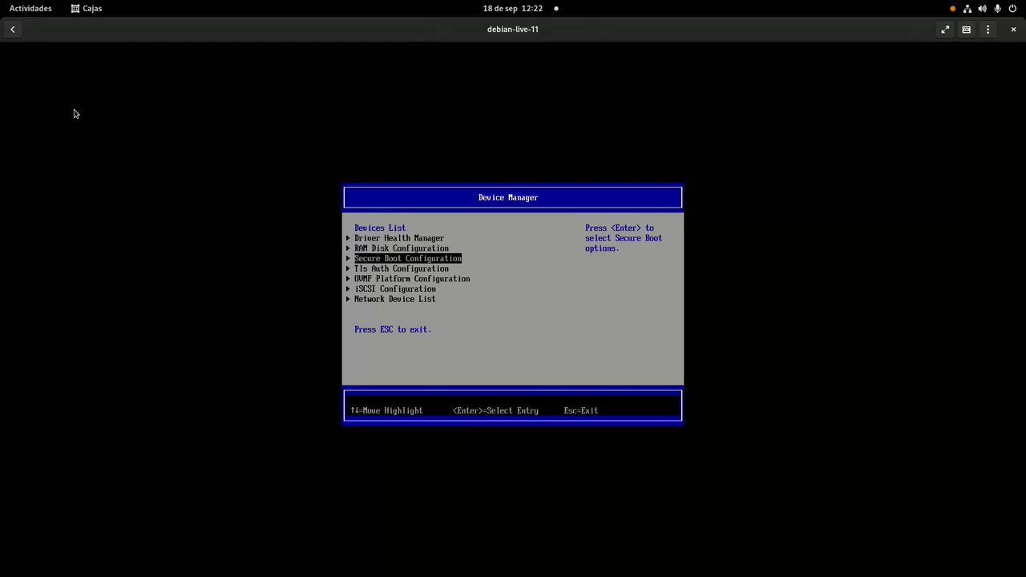
key("Return")
key("Return")
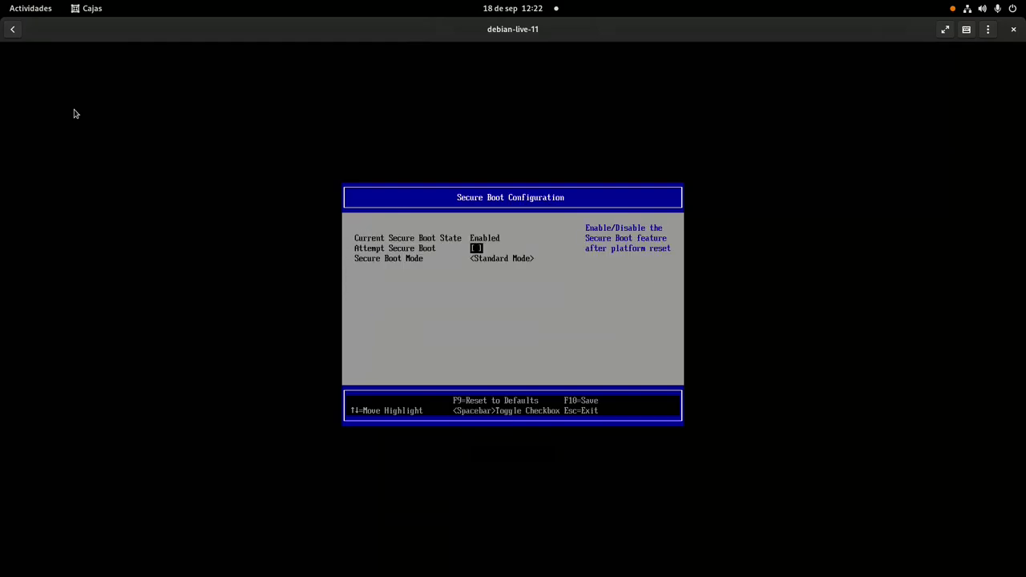
Exit the Secure Boot settings, reset the machine, and reopen the debian-live-11 box
key("Escape")
key("Escape")
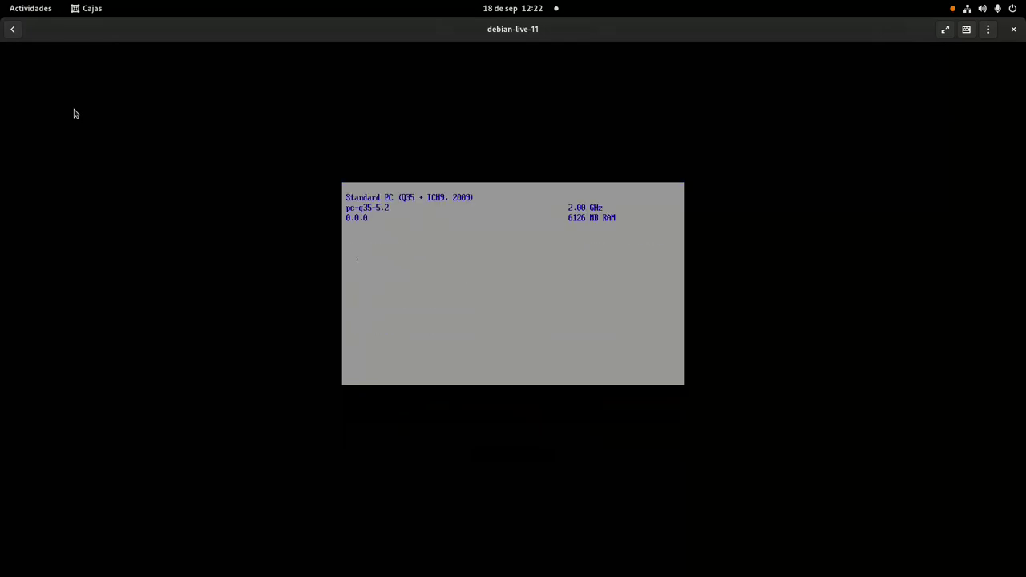
key("Down")
key("Down")
key("Down")
key("Return")
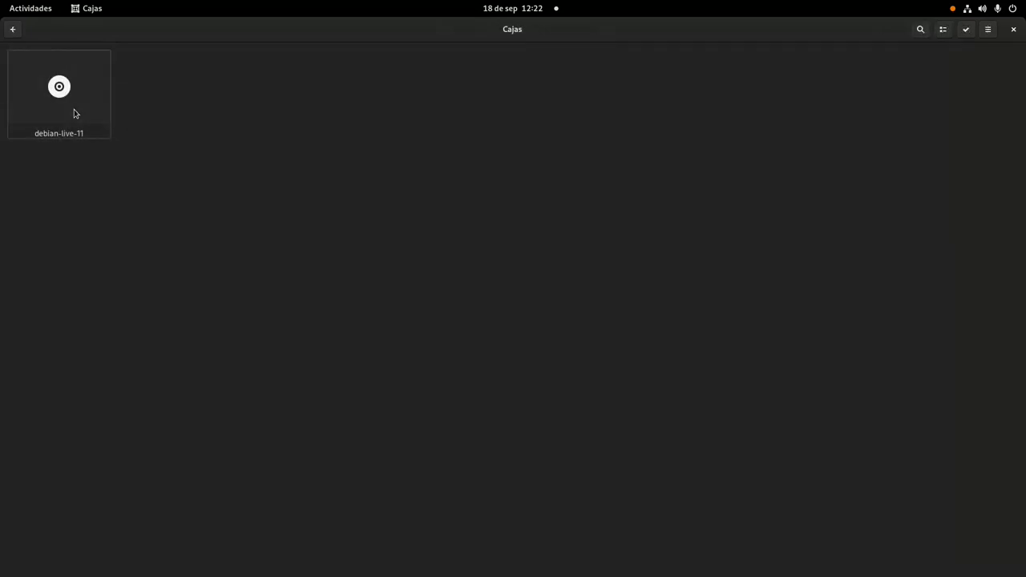
left_click(75, 113)
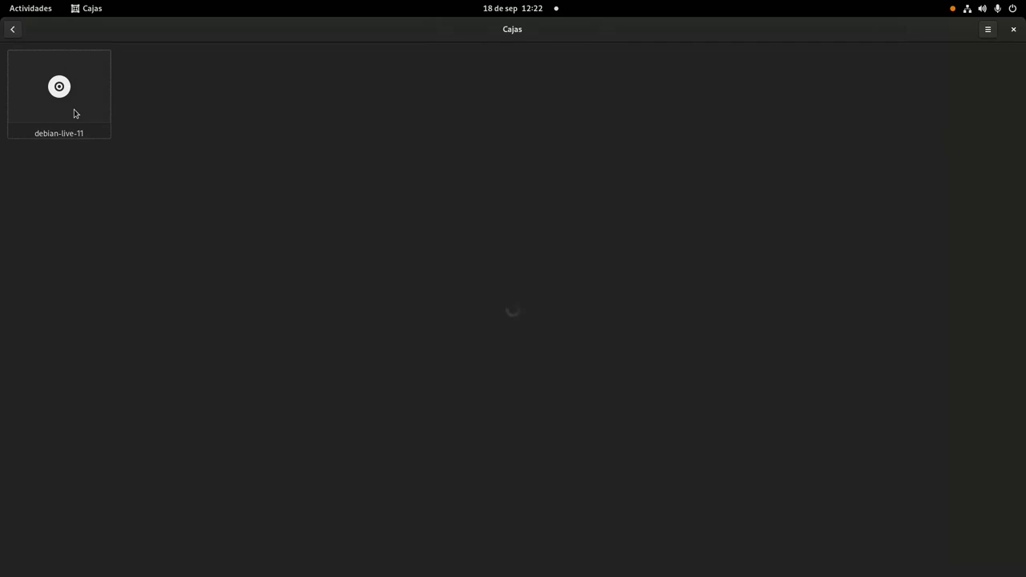
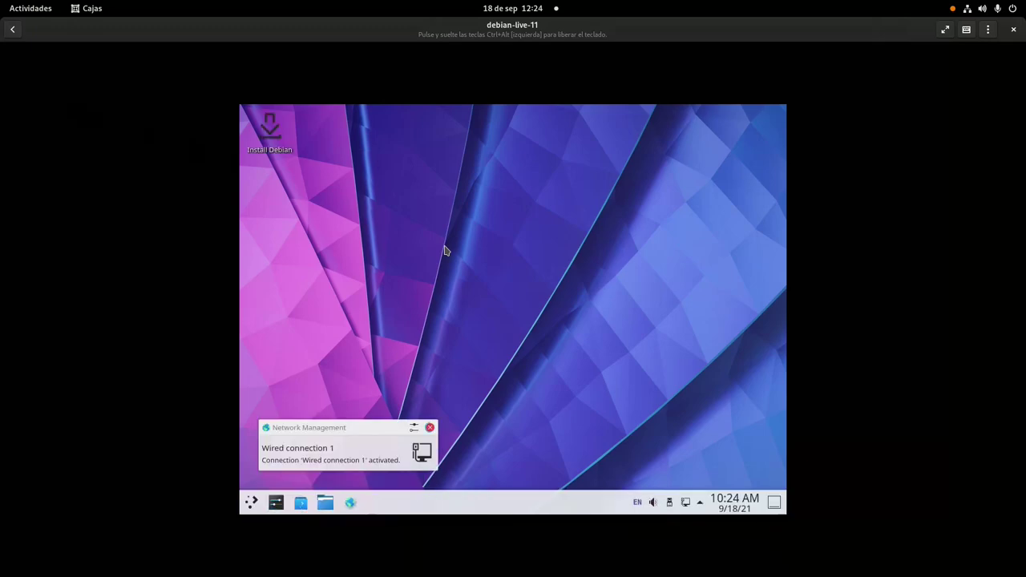
Close the Network Management wired-connection notification on the Plasma desktop
left_click(430, 427)
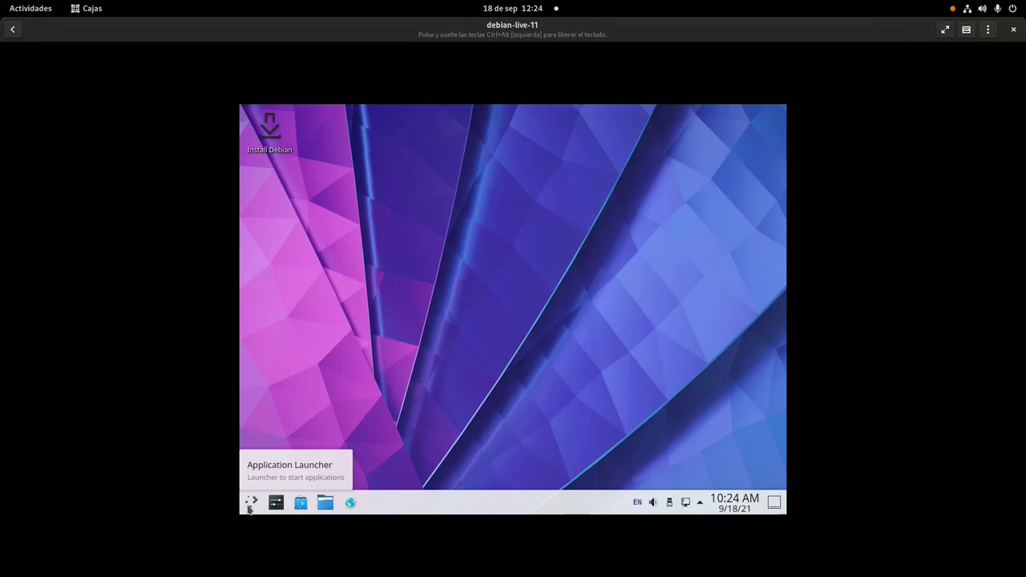
Launch Konsole from the application launcher and maximize its window
left_click(250, 504)
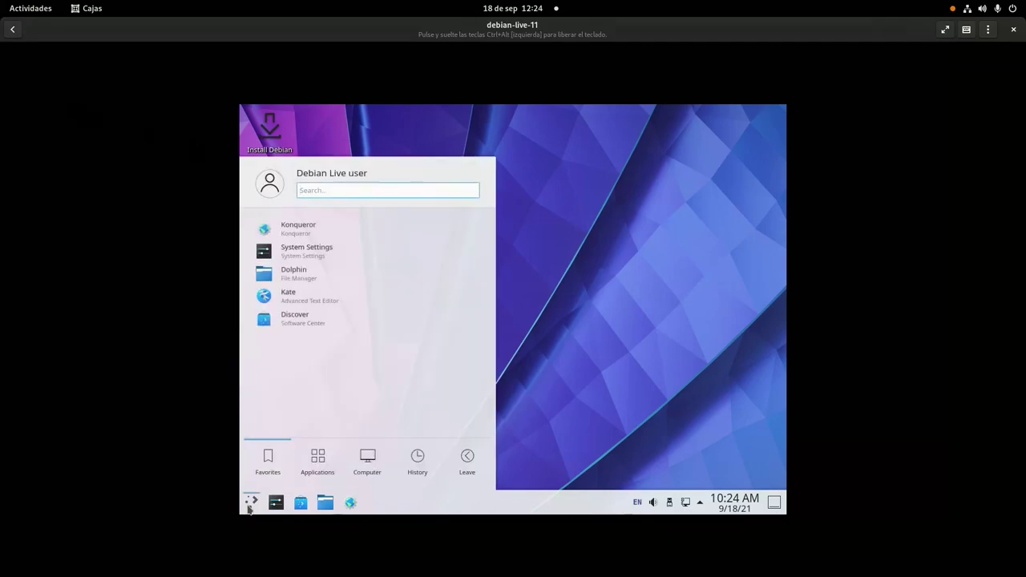
type("kon")
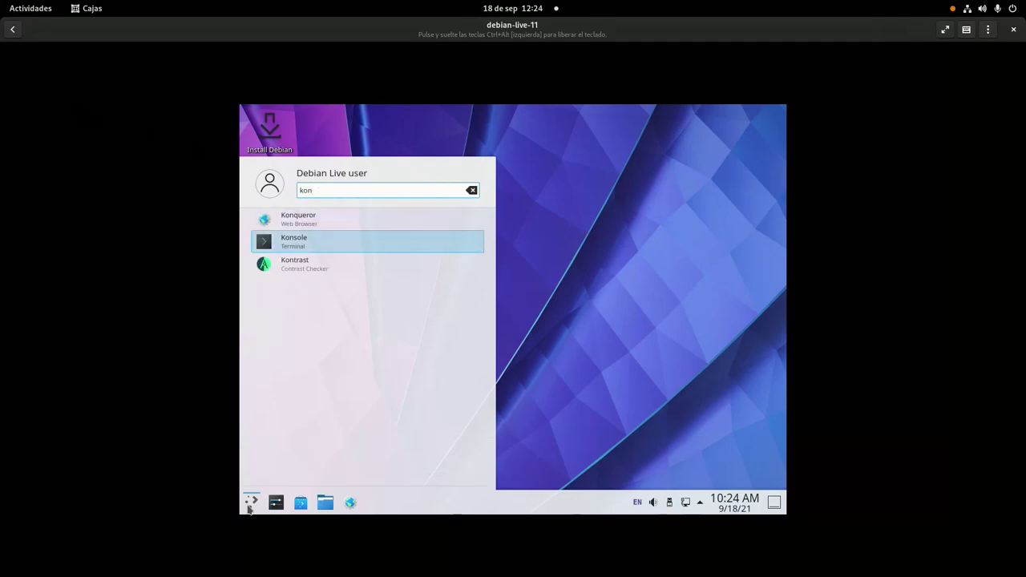
key("Return")
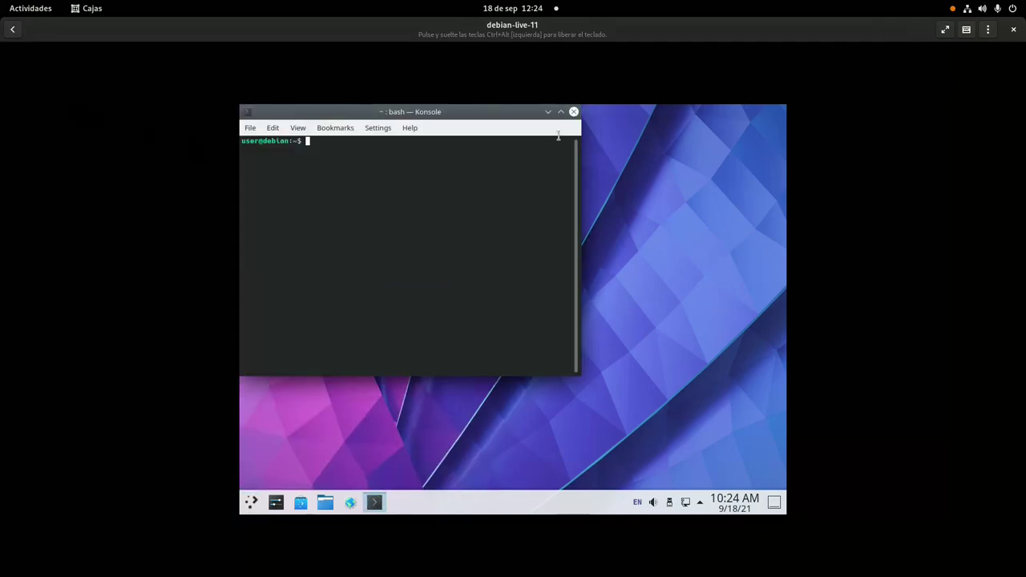
left_click(560, 112)
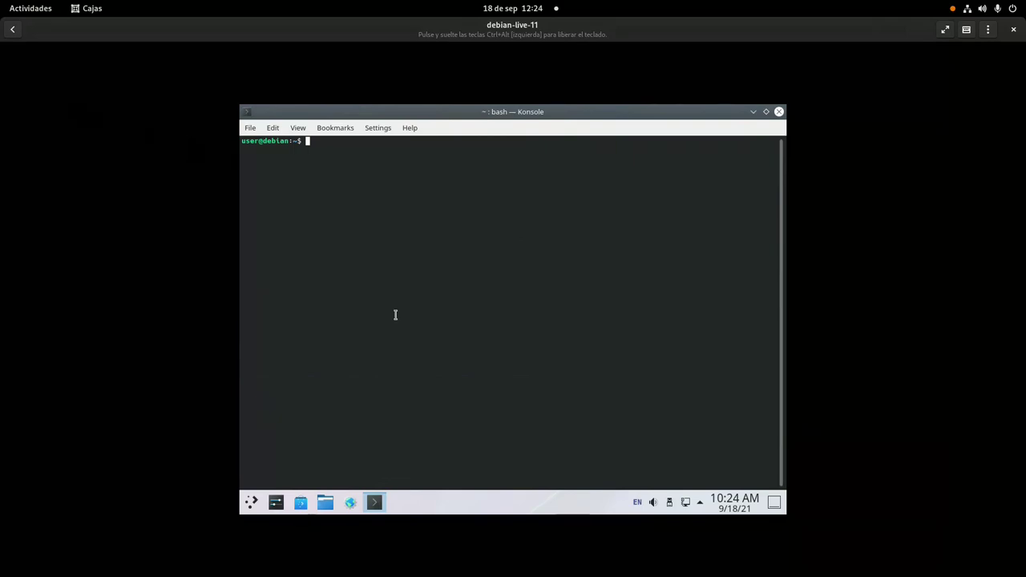
Set the current Konsole profile's font to Hack 14 pt and apply it
left_click(382, 127)
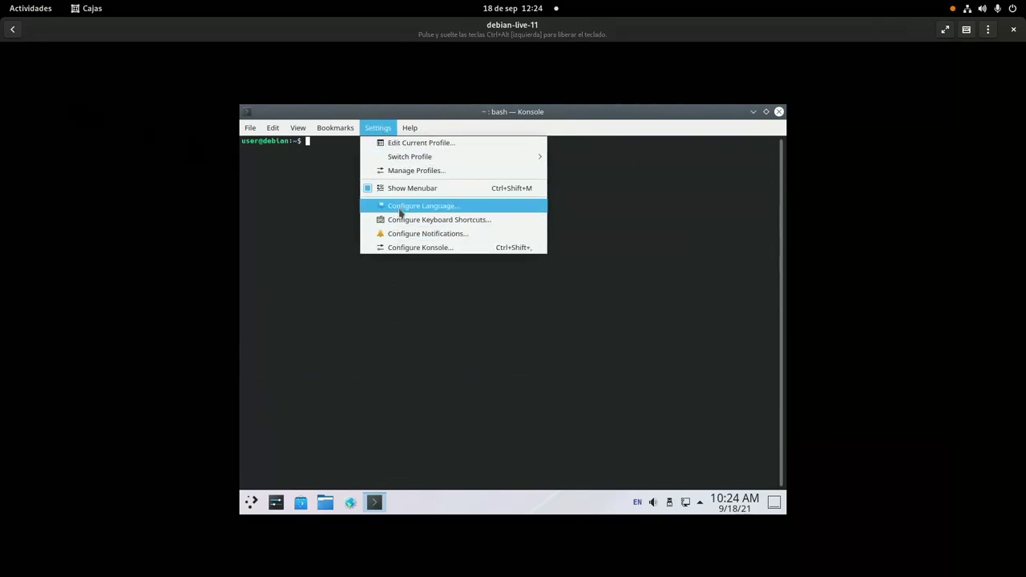
left_click(415, 142)
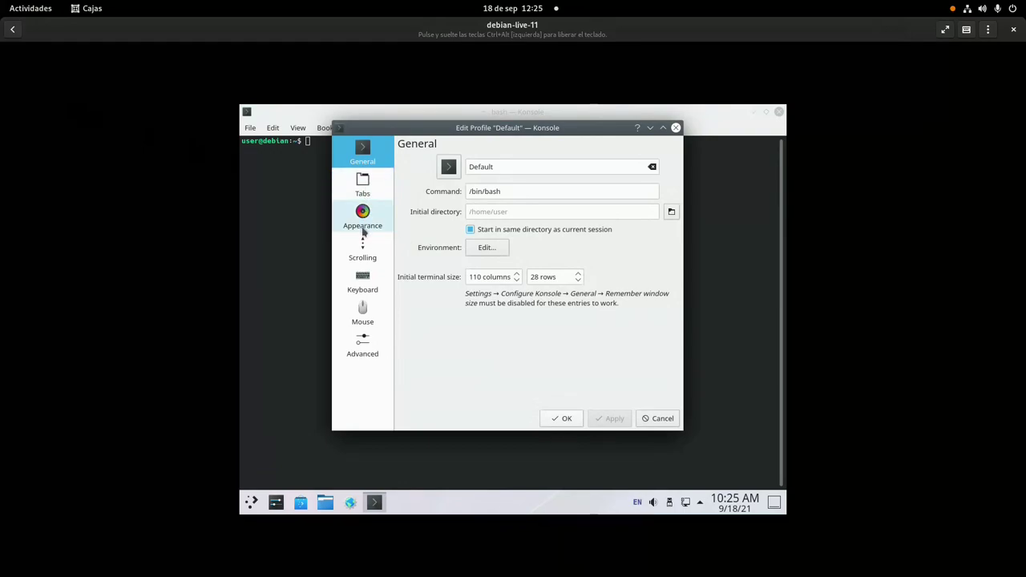
left_click(363, 216)
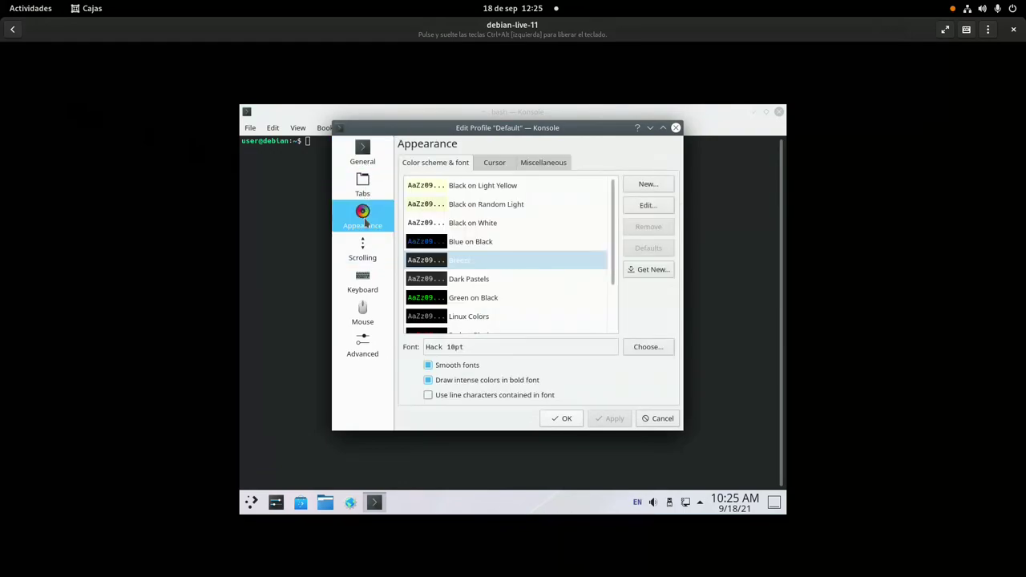
left_click(648, 347)
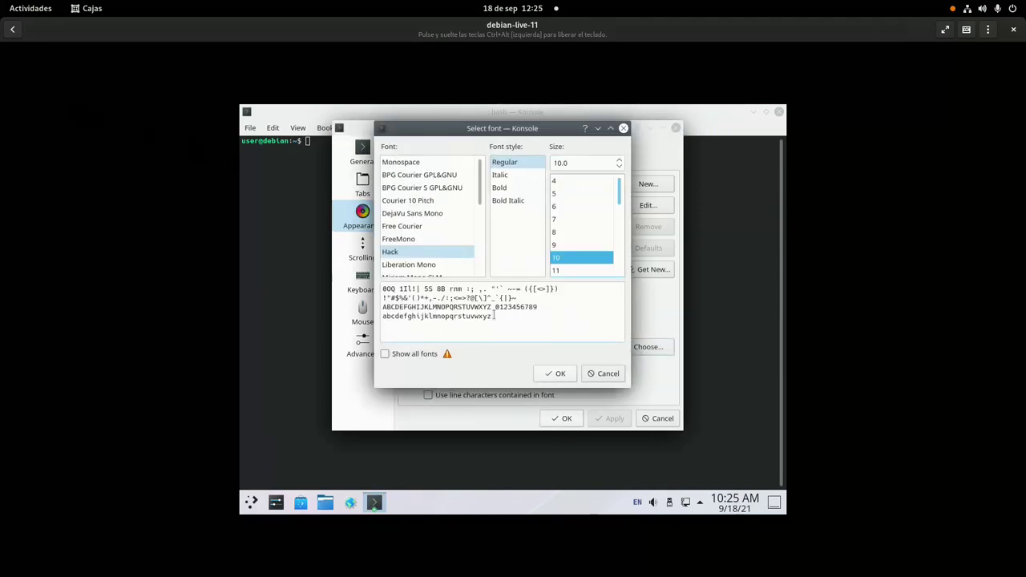
scroll(564, 264, "down", 2)
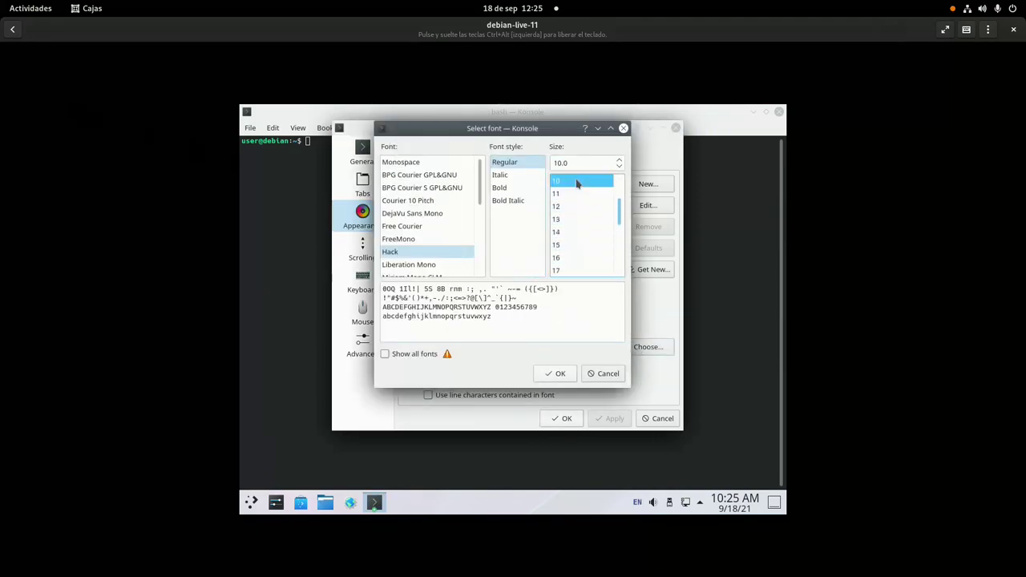
left_click(572, 232)
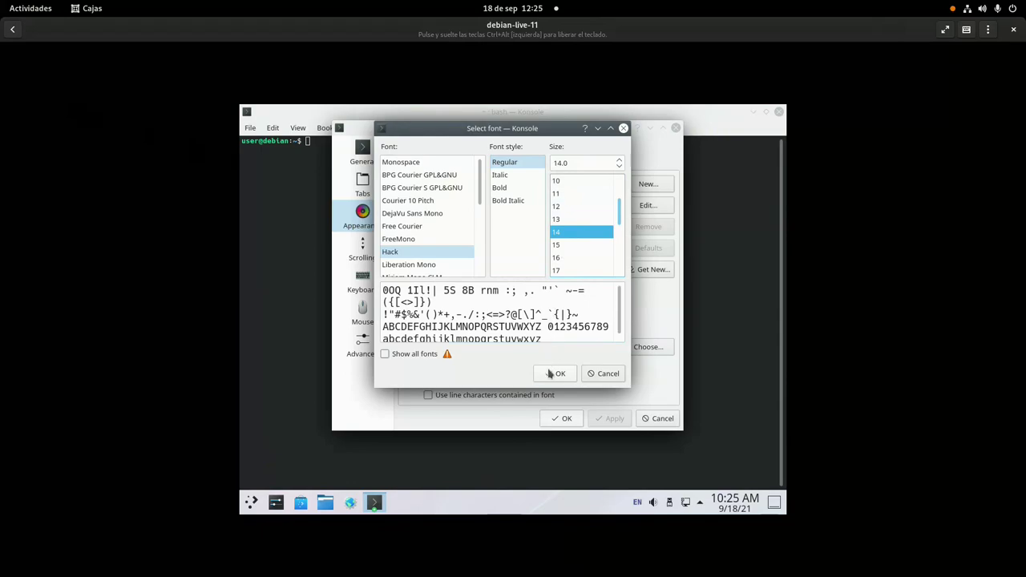
left_click(555, 373)
left_click(606, 419)
left_click(562, 419)
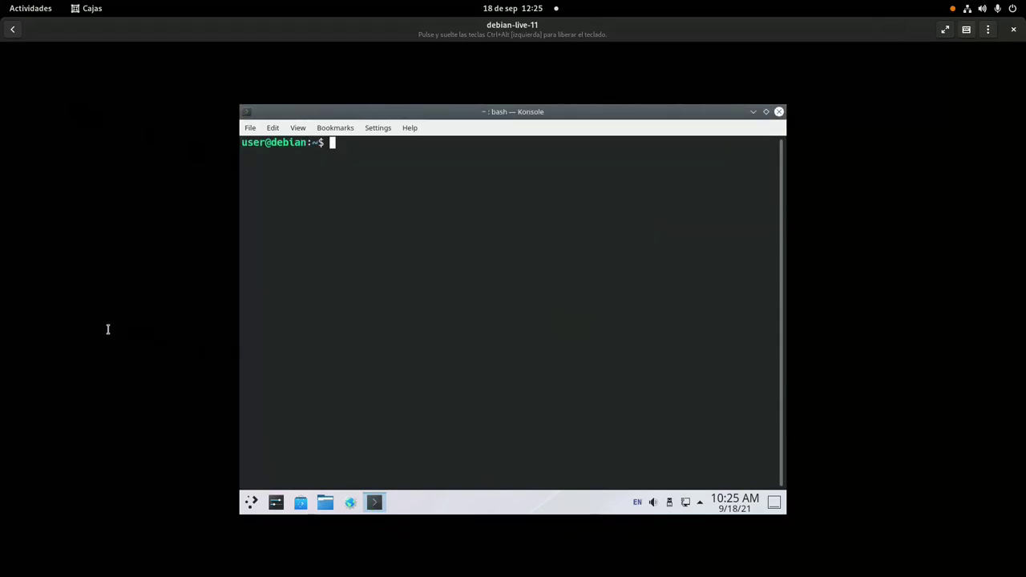
Run 'sudo apt install xfsprogs xfsdump' in Konsole
type("sudo a")
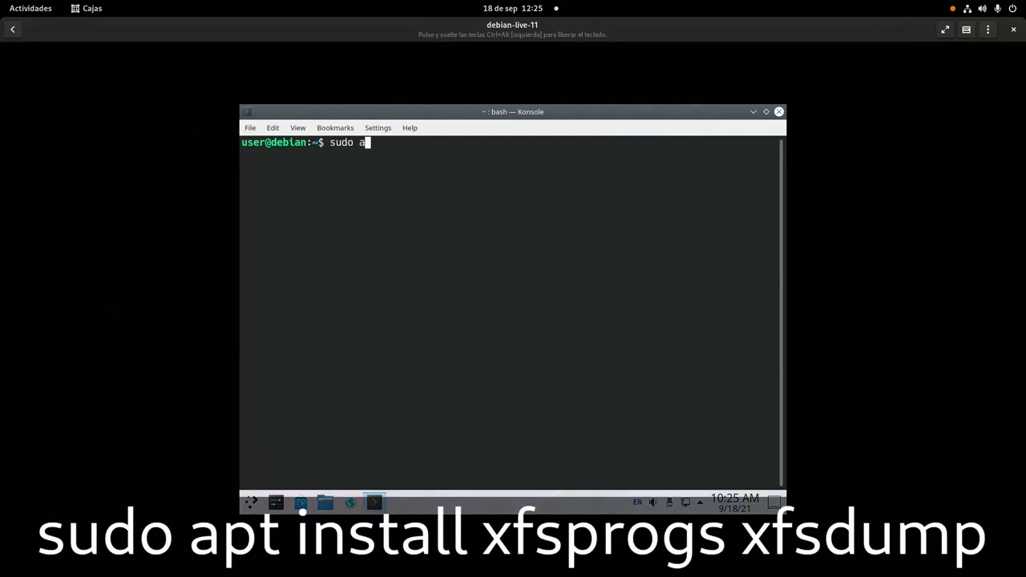
type("pt install xfsprogs xfs")
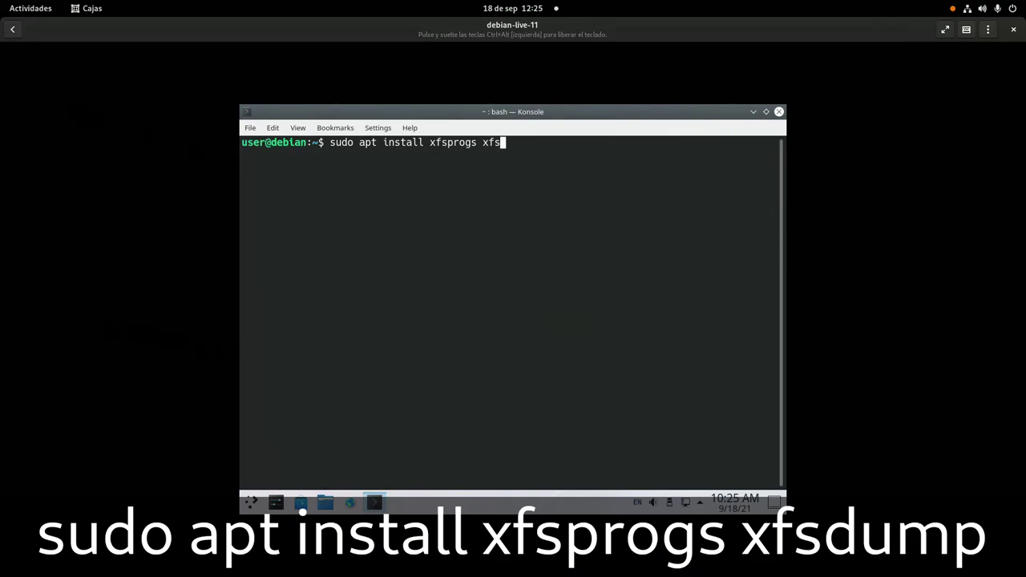
type("dump")
key("Return")
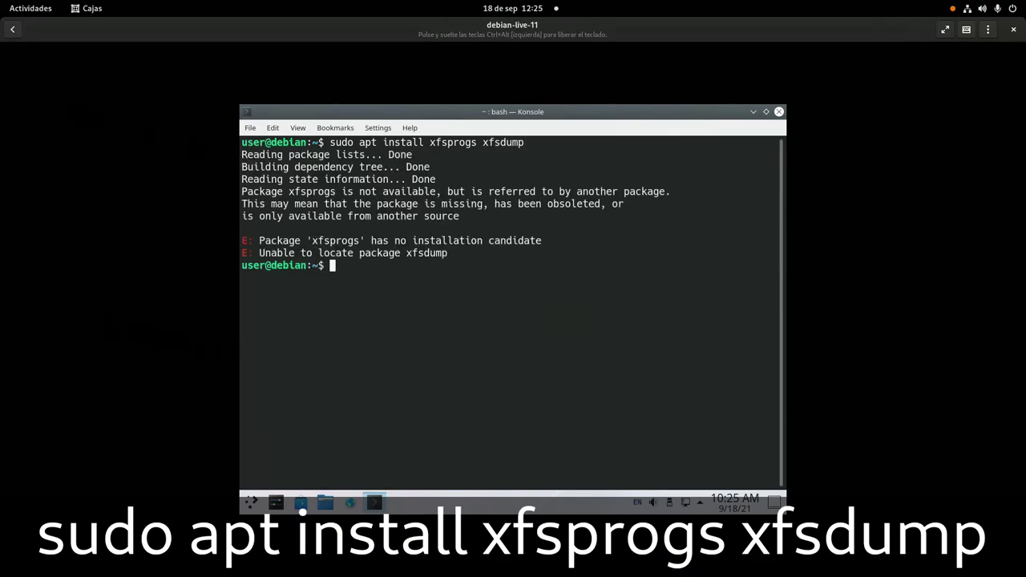
Search Discover for 'muon' in a maximized window, then close Discover
left_click(301, 504)
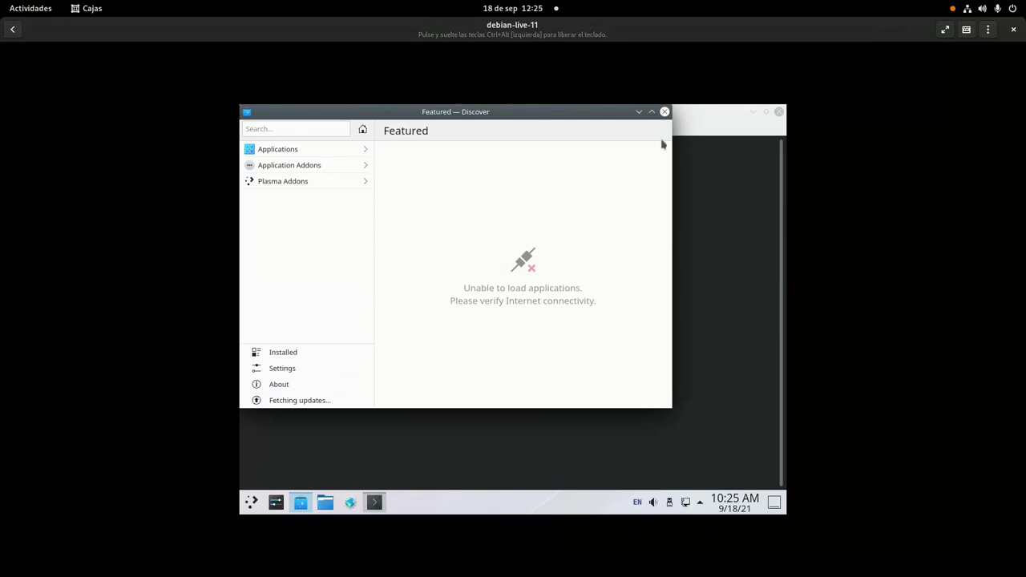
left_click(652, 111)
left_click(309, 129)
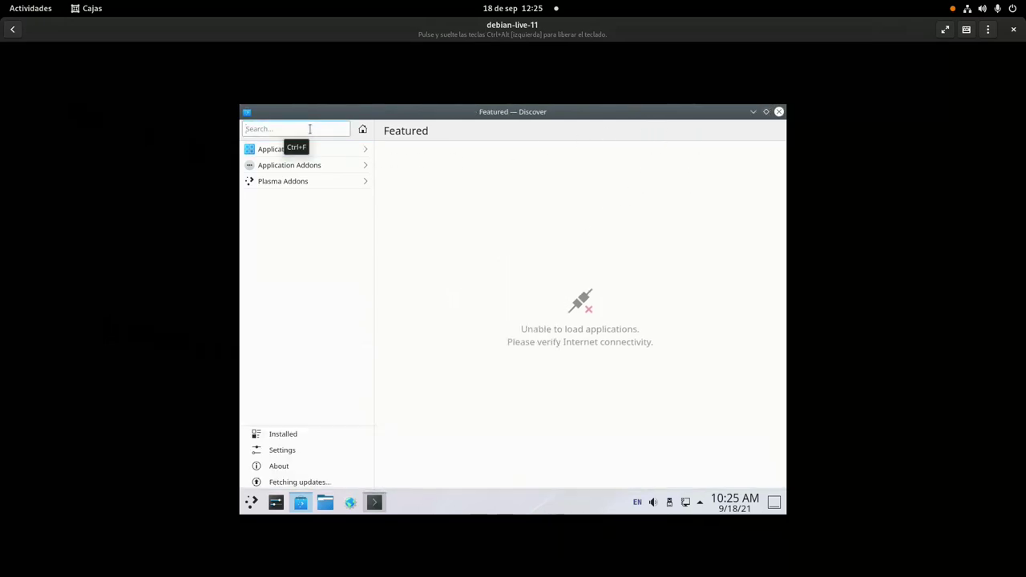
type("muon")
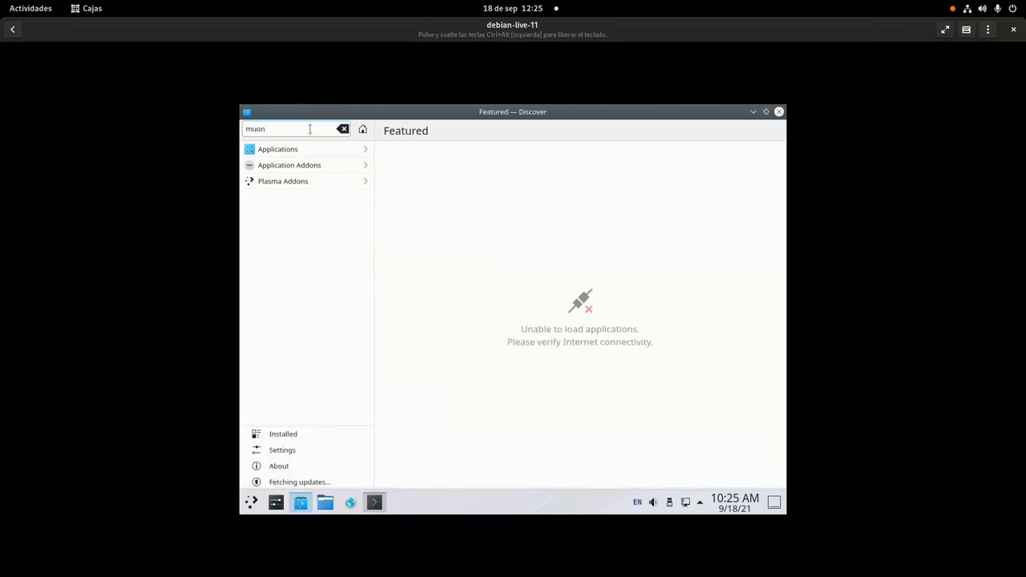
key("Return")
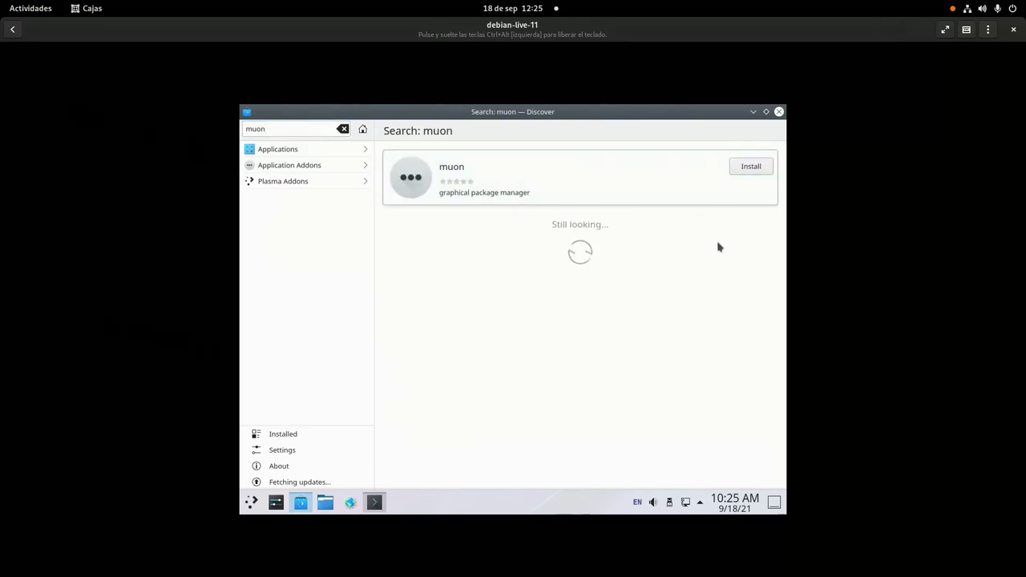
left_click(778, 112)
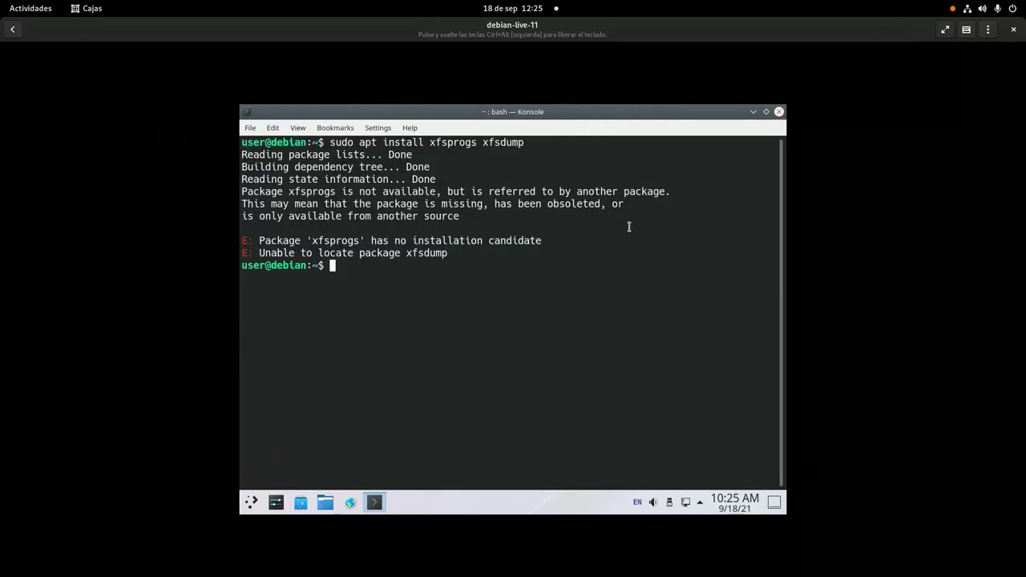
Rerun the xfsprogs and xfsdump install, confirm with y, then exit the terminal
key("Up")
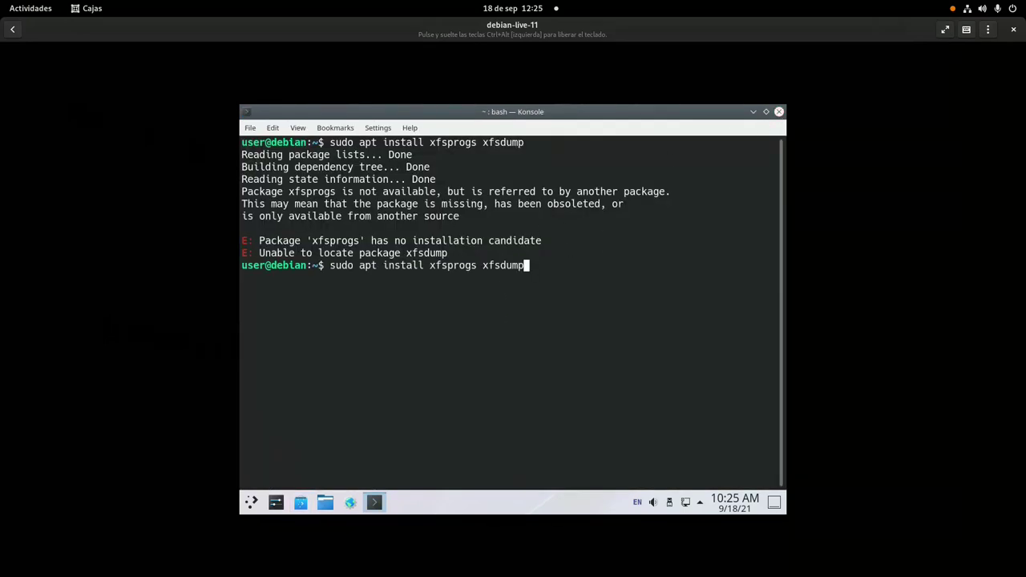
left_click_drag(330, 265, 527, 266)
left_click(615, 210)
key("Return")
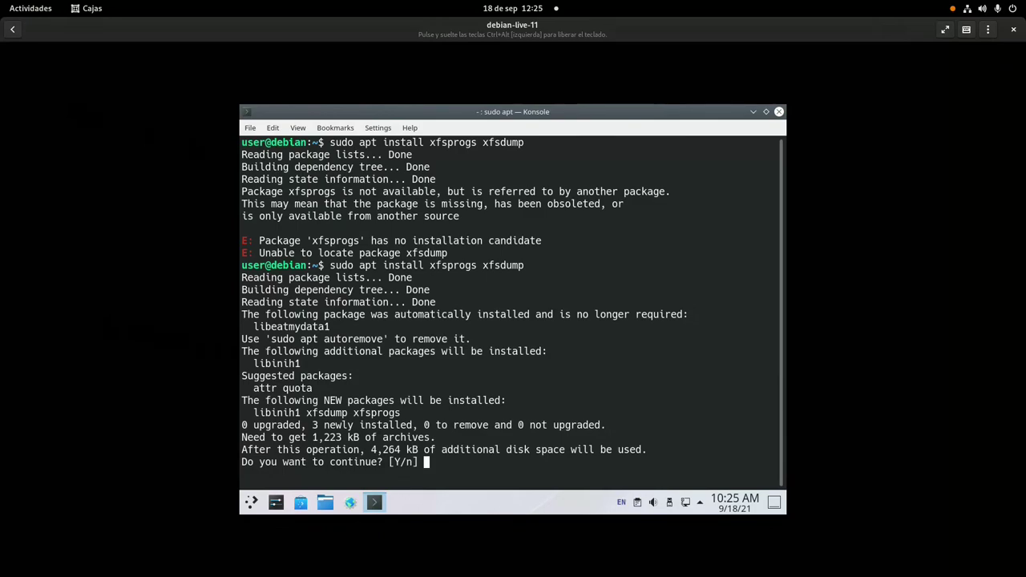
type("y")
key("Return")
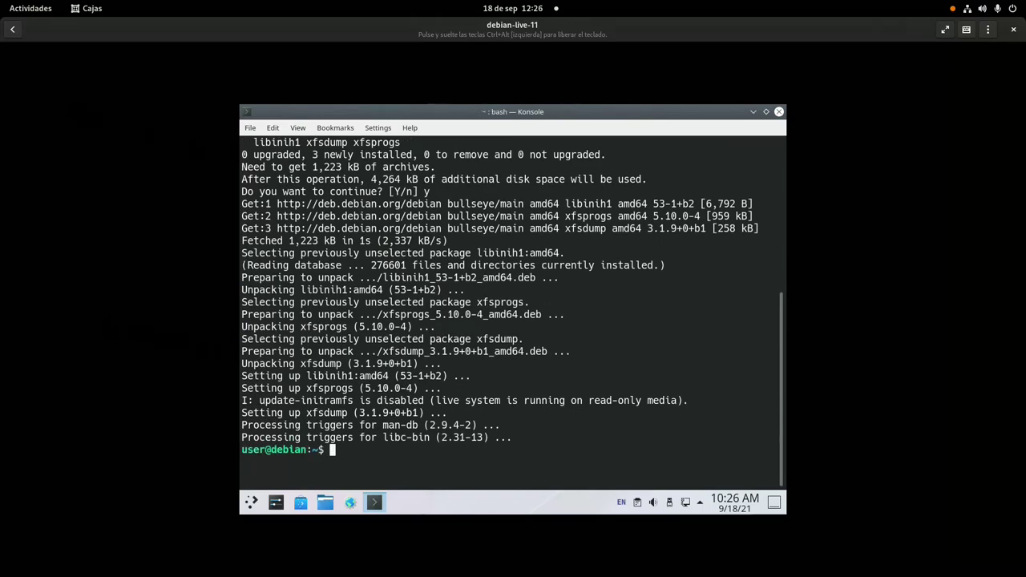
type("exit")
key("Return")
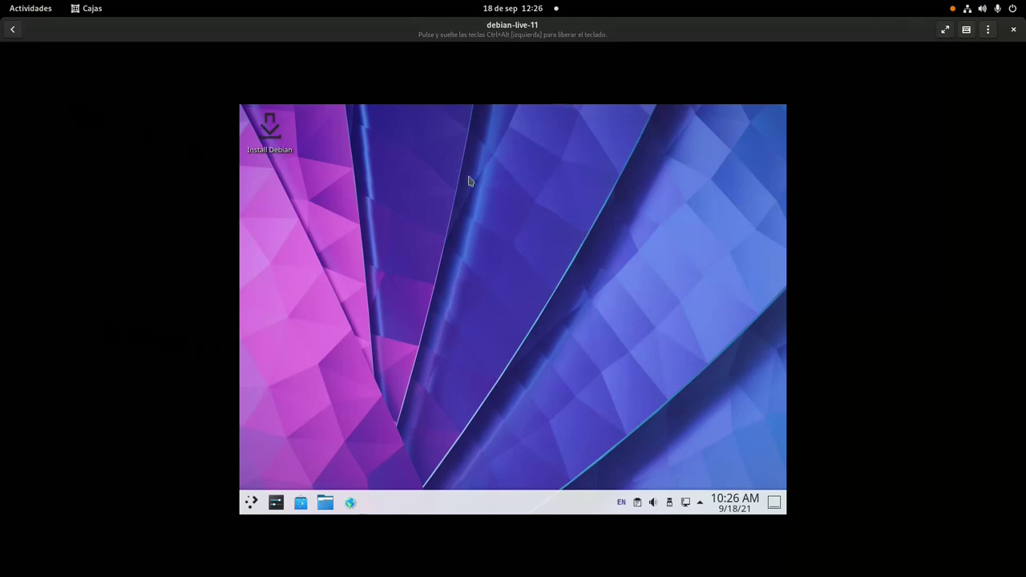
Launch Install Debian, choose español de España as language, and continue
left_click(269, 129)
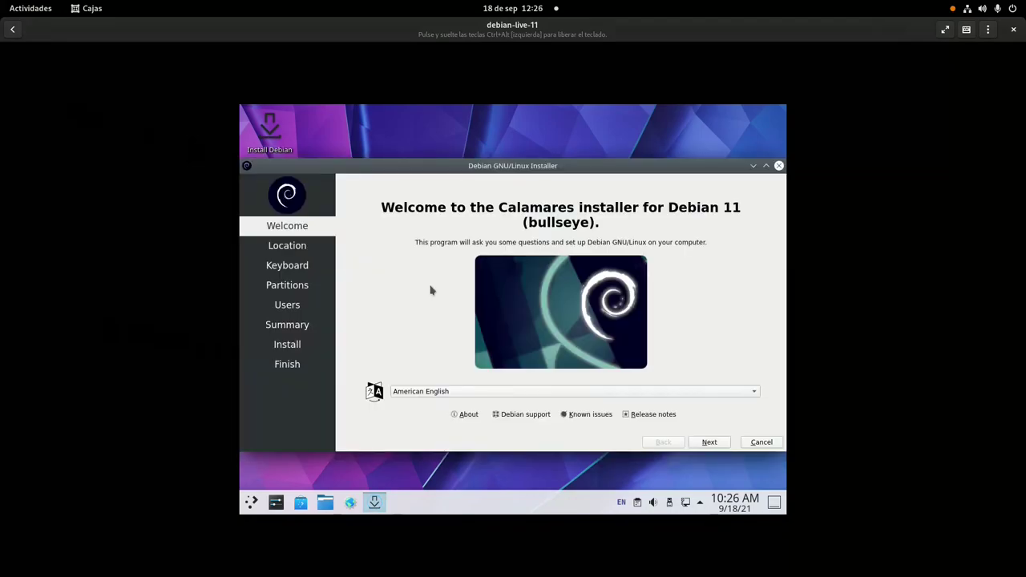
left_click(427, 393)
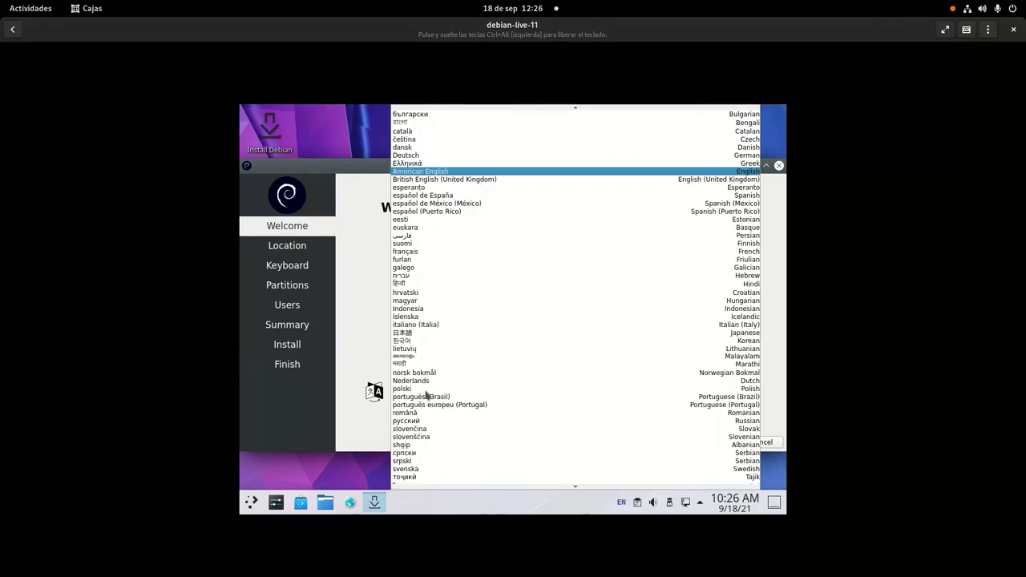
left_click(438, 197)
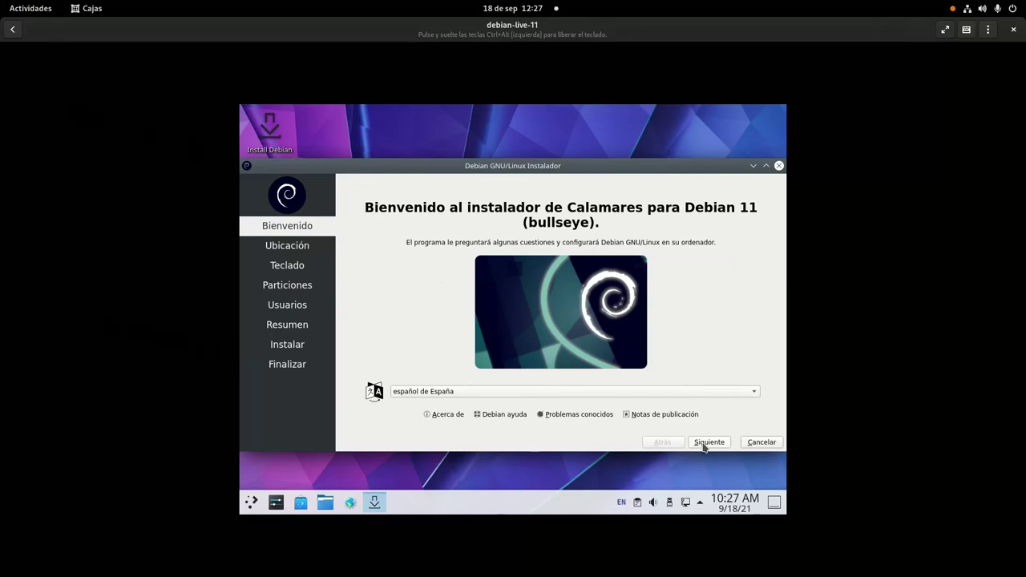
left_click(706, 442)
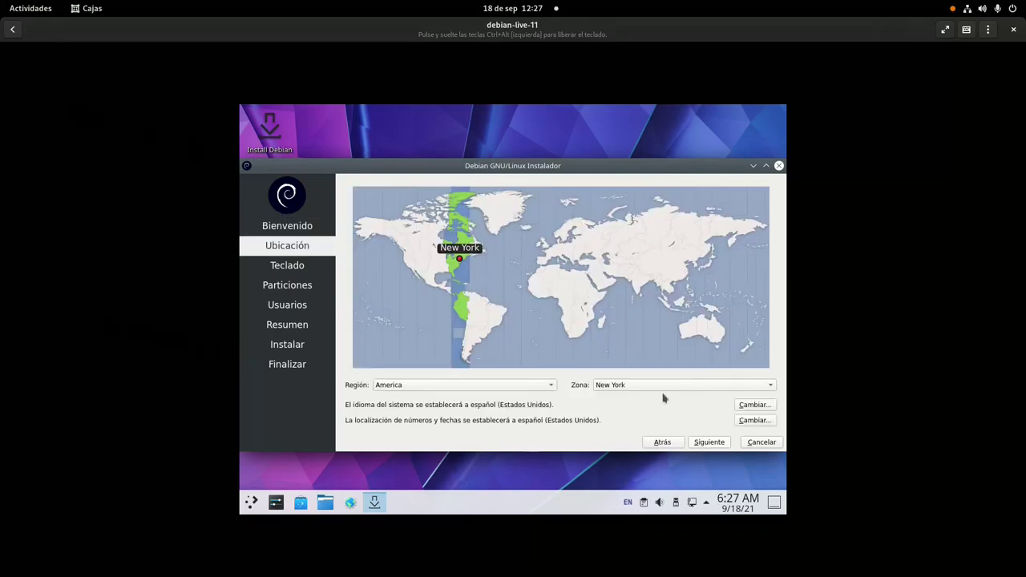
Set the timezone to Madrid, Europe and move past the keyboard layout step
left_click(542, 266)
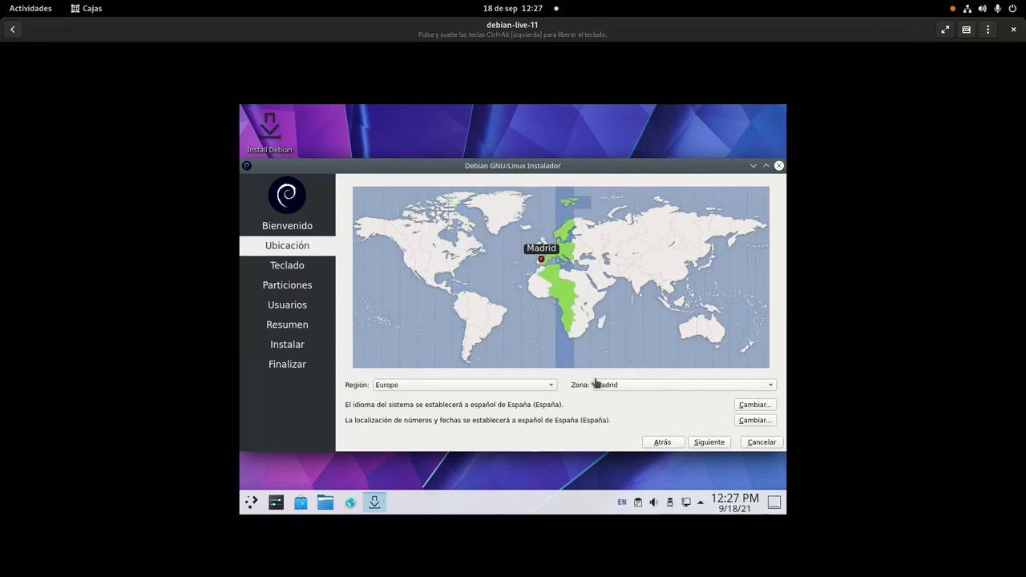
left_click(705, 443)
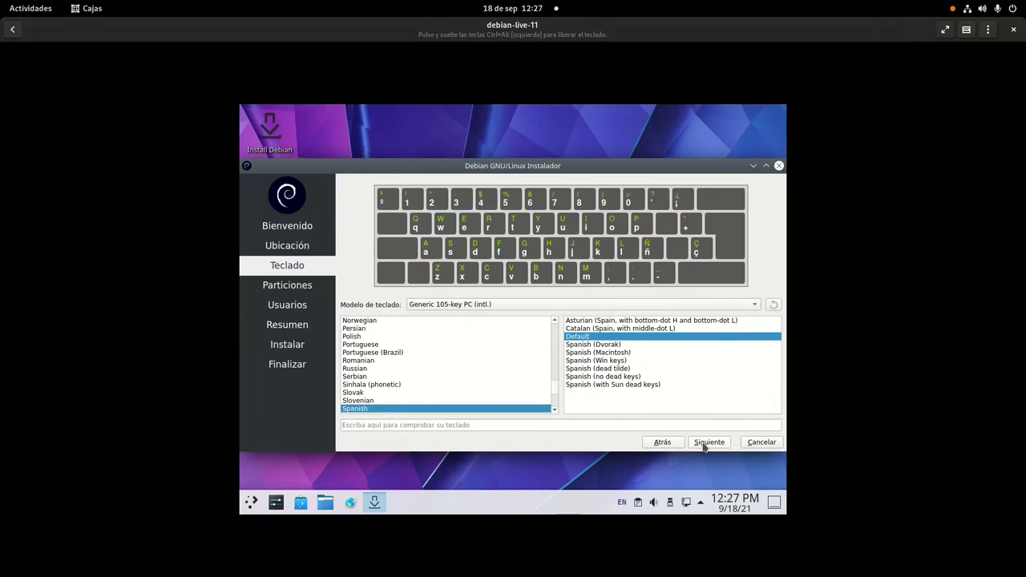
left_click(705, 445)
Choose manual partitioning and start a new partition table on vda
left_click(443, 239)
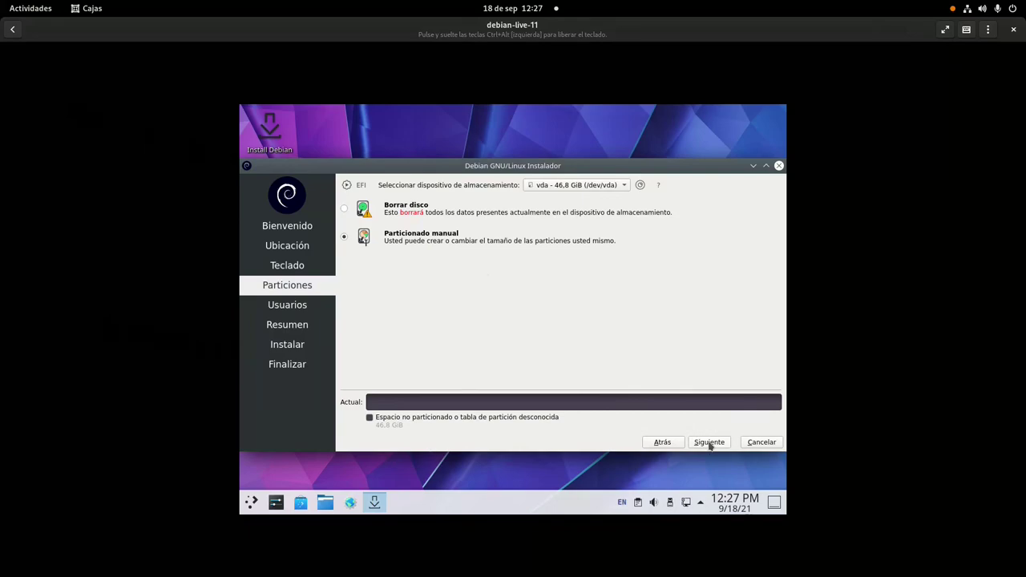
left_click(709, 444)
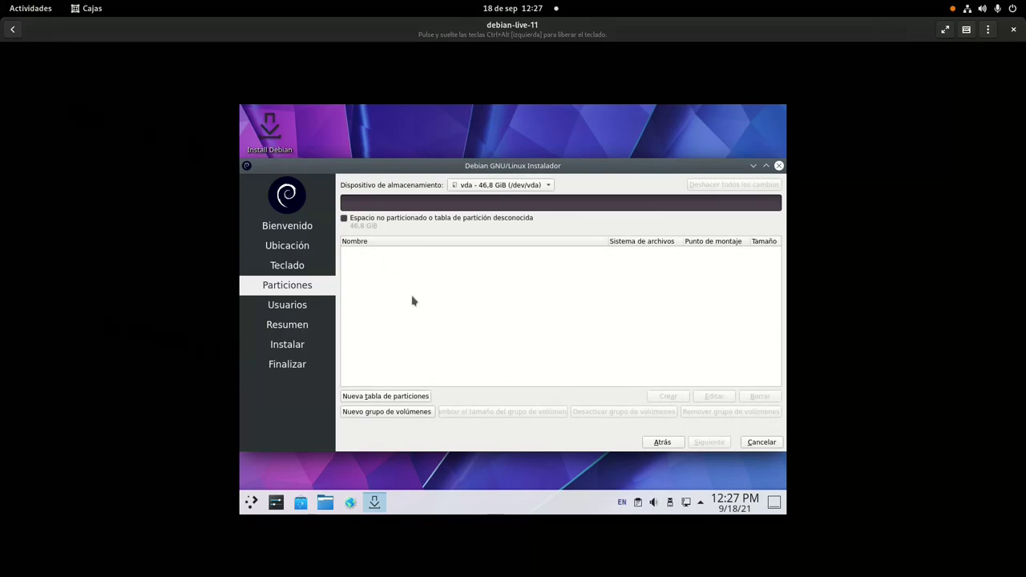
left_click(409, 397)
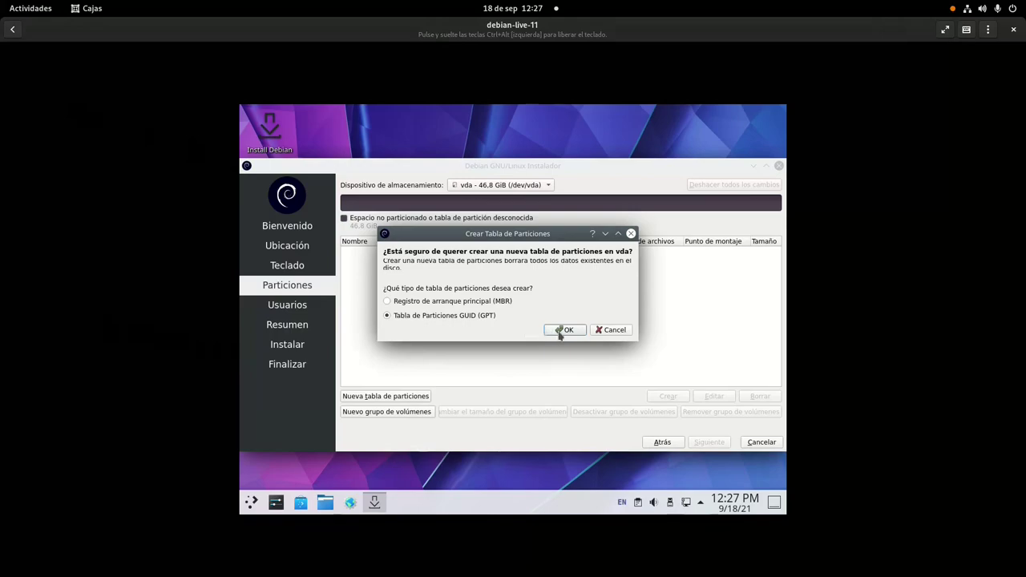
Confirm the GPT partition table and start a 1024 MiB partition in the free space
left_click(561, 335)
left_click(361, 251)
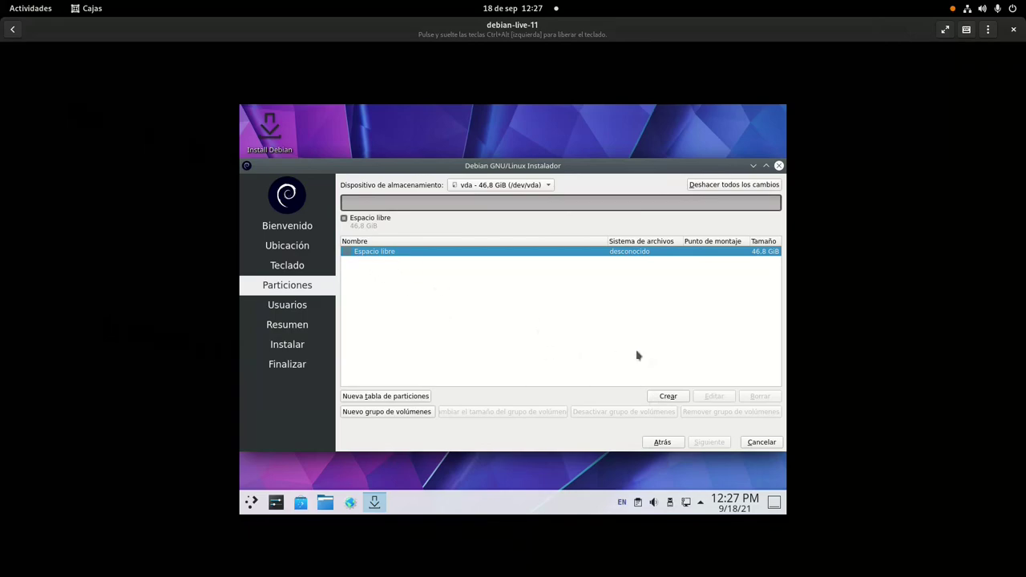
left_click(667, 396)
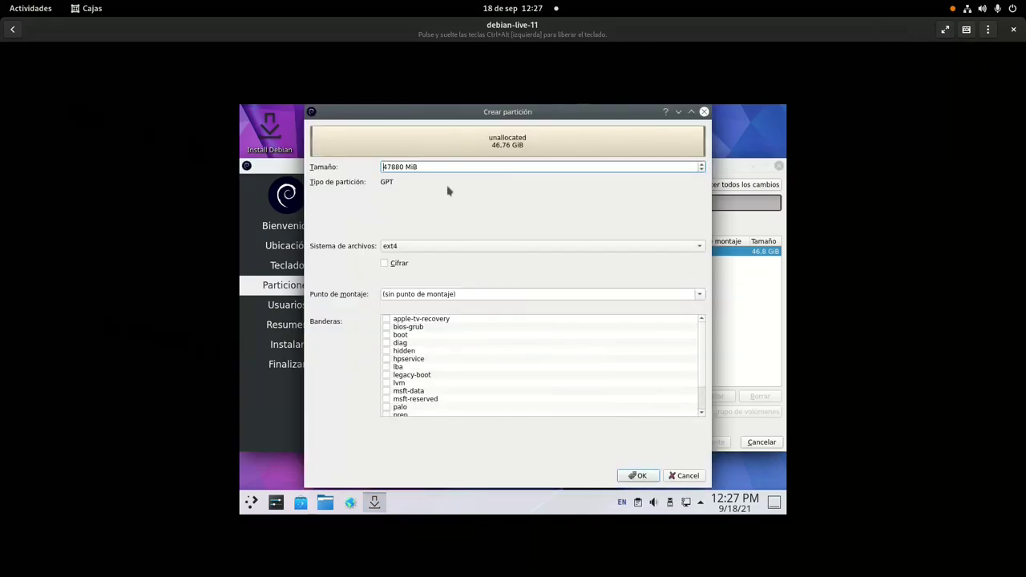
double_click(384, 166)
type("47879")
key("Delete")
key("Delete")
key("Delete")
key("Delete")
key("Delete")
type("1024")
Make the new partition fat32, mounted at /boot/efi with the boot flag
left_click(508, 248)
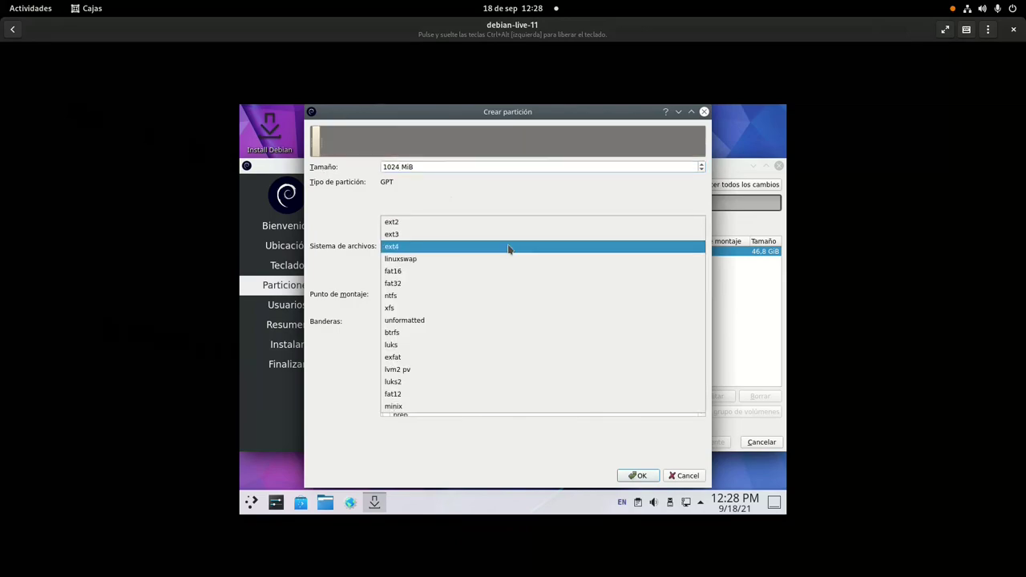
left_click(465, 284)
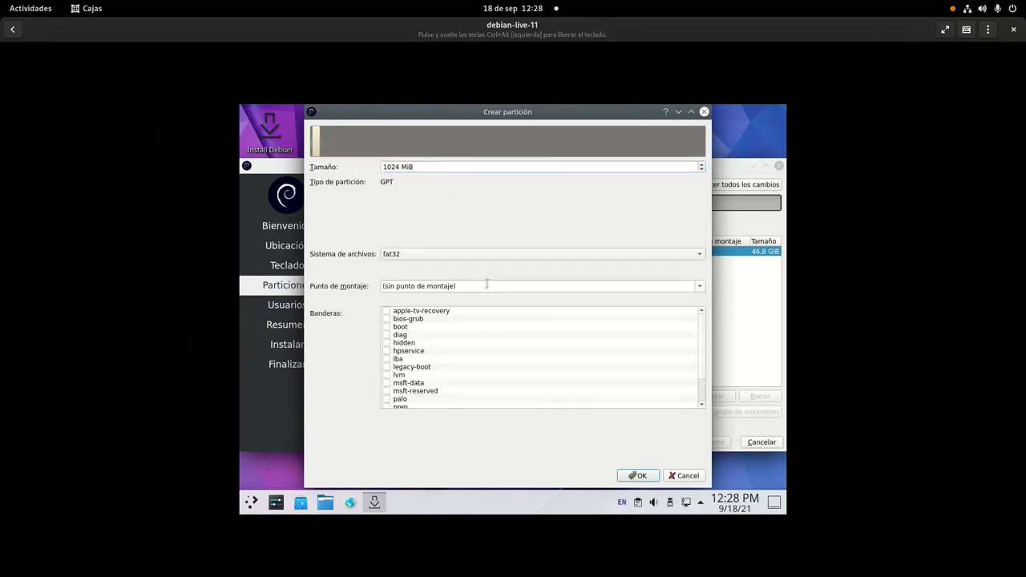
left_click(699, 285)
left_click(415, 323)
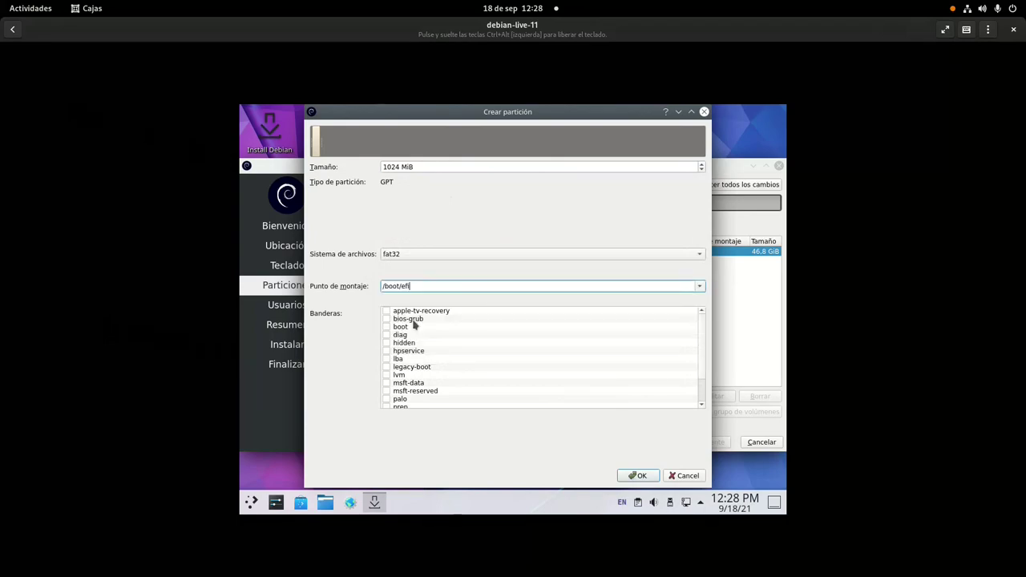
left_click(385, 327)
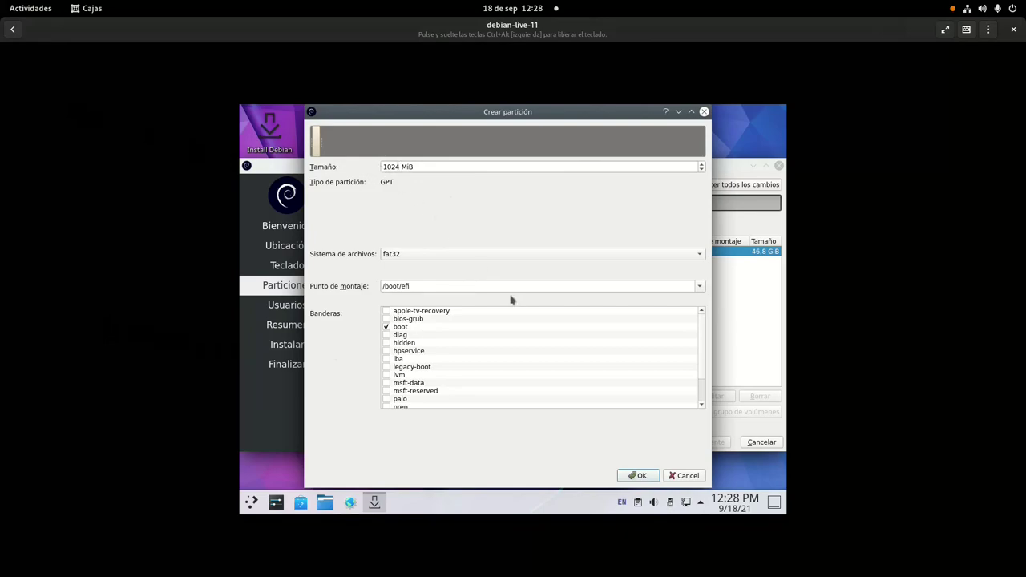
left_click(633, 476)
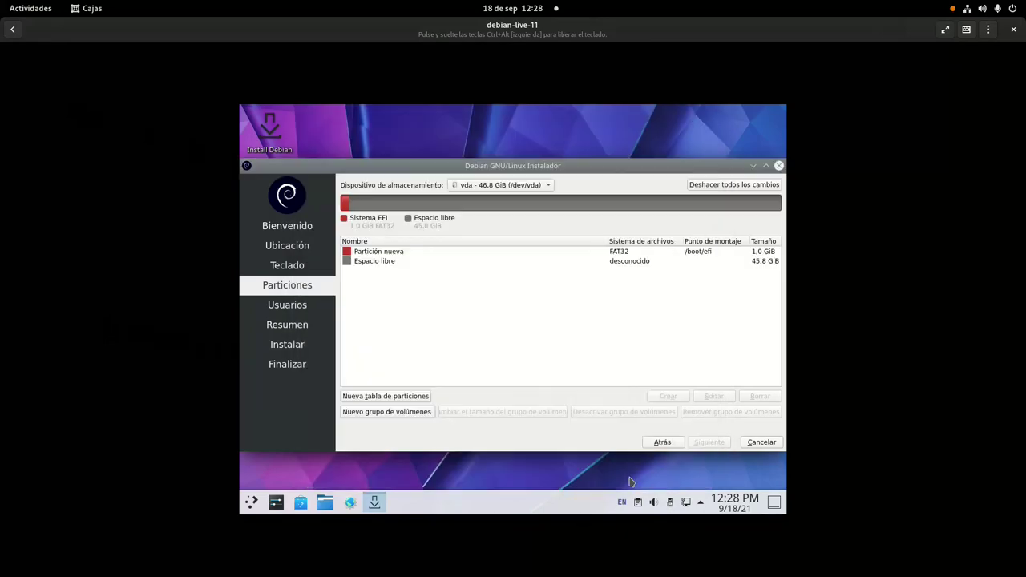
Create a 1024 MiB ext4 partition mounted at /boot in the free space
left_click(379, 268)
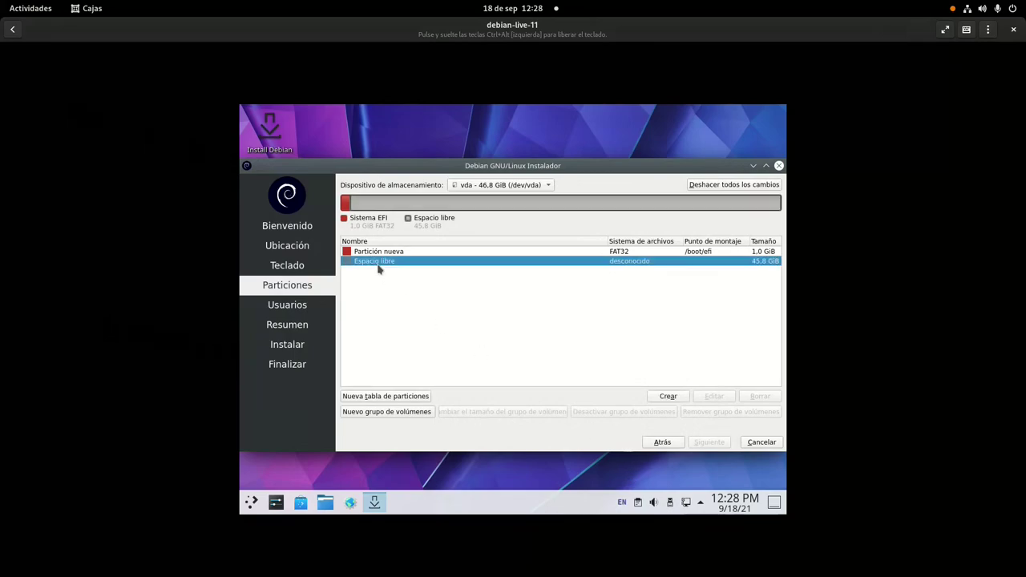
left_click(668, 396)
left_click_drag(384, 167, 326, 166)
type("1024 MiB")
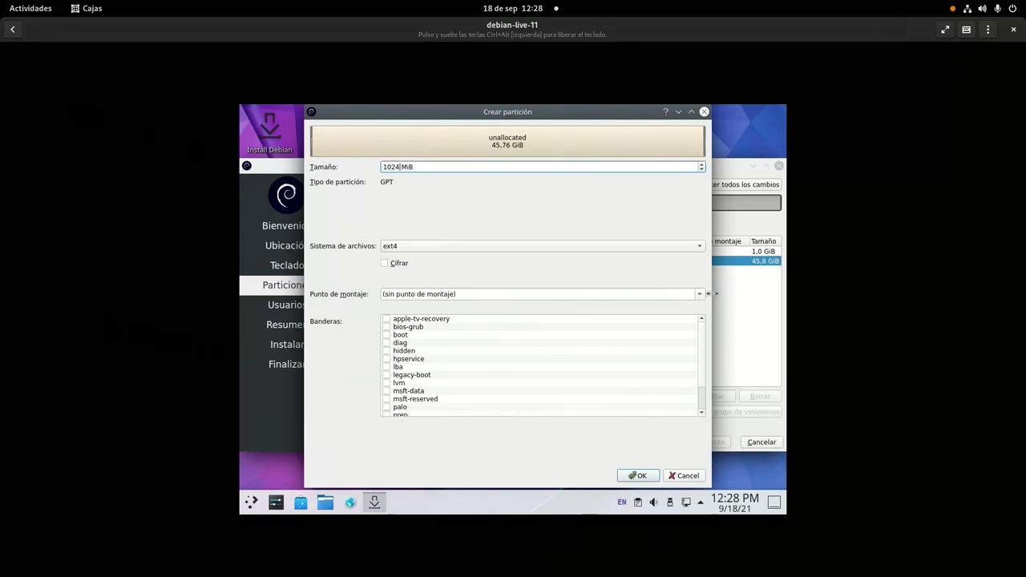
left_click(700, 294)
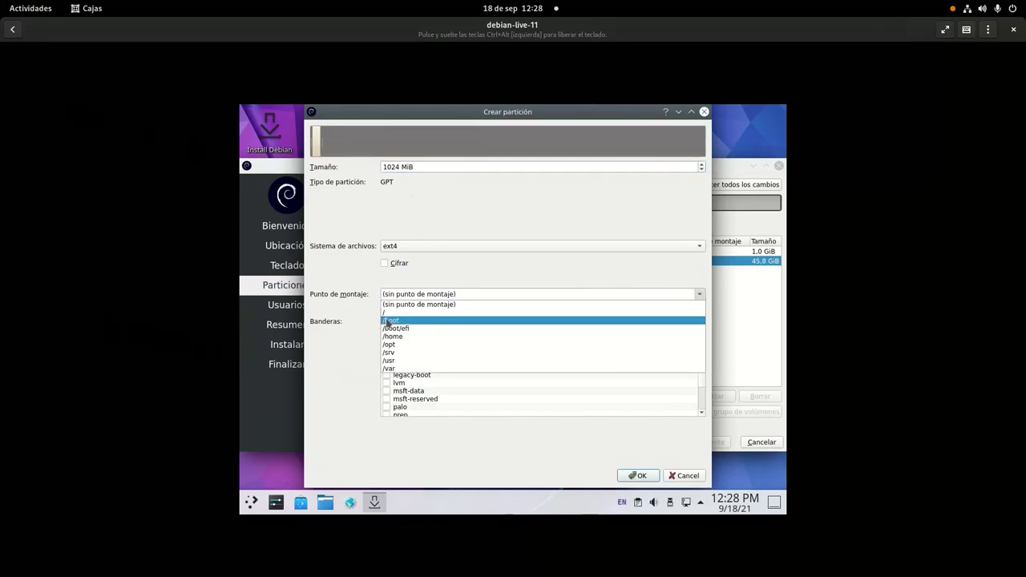
left_click(388, 321)
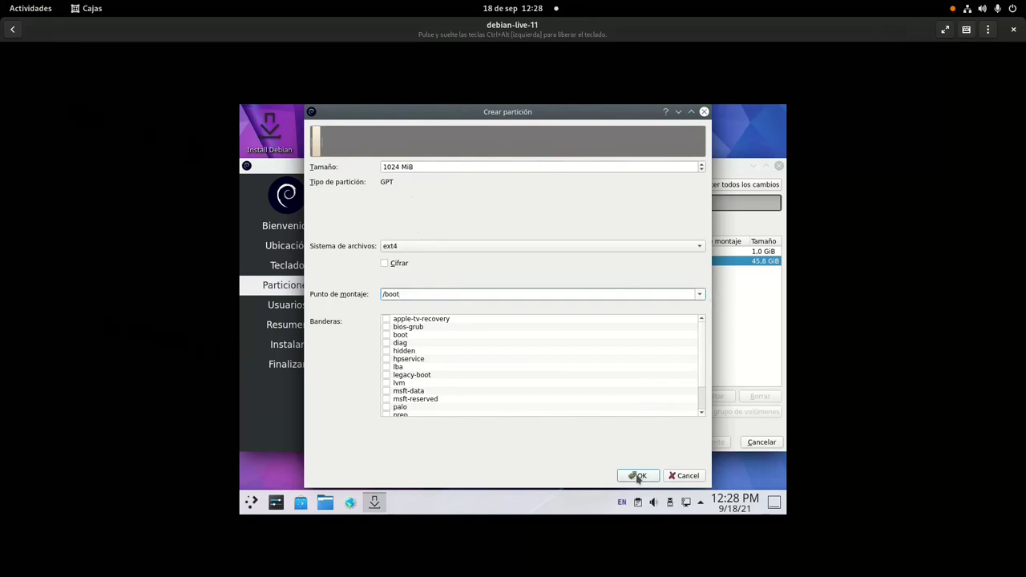
left_click(639, 476)
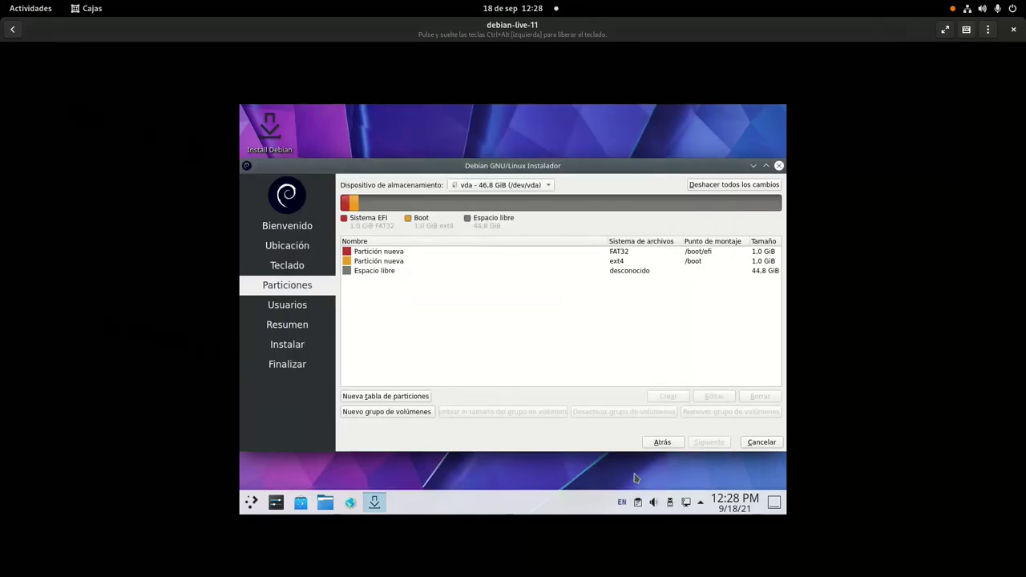
left_click(391, 275)
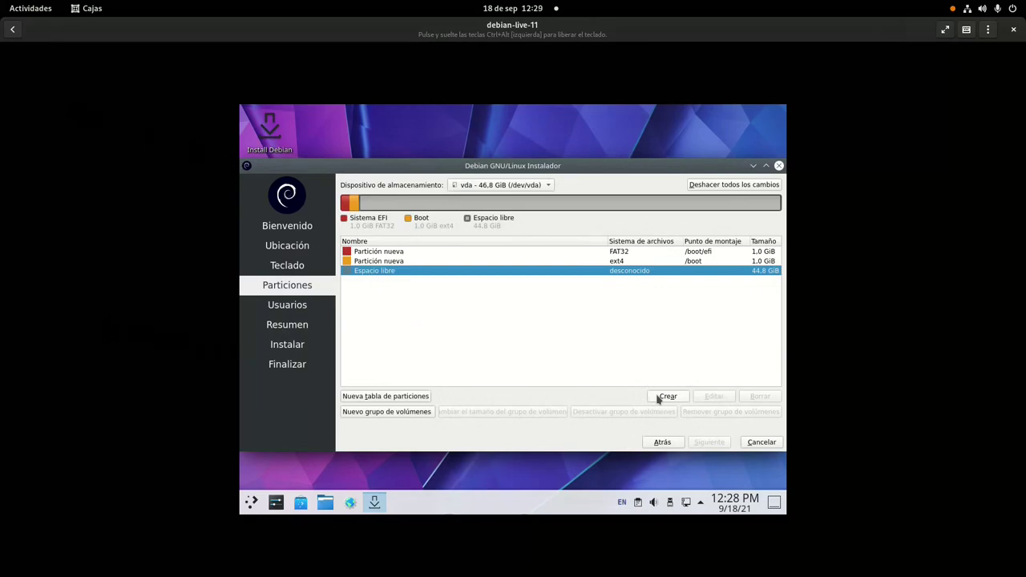
Start a new partition in the remaining space with size 21000 MiB
left_click(659, 397)
left_click(420, 246)
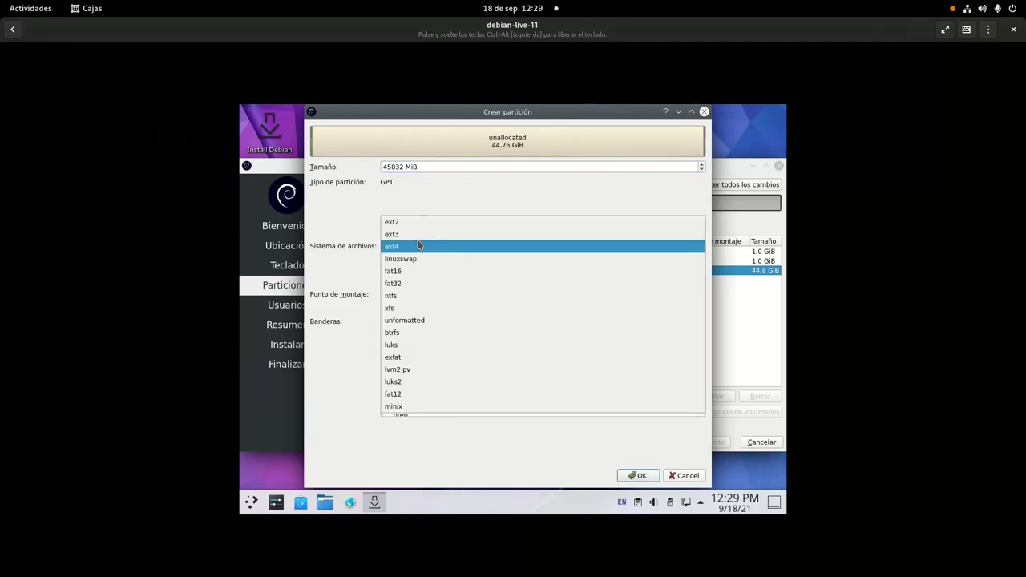
left_click(420, 246)
key("shift+Tab")
type("21000")
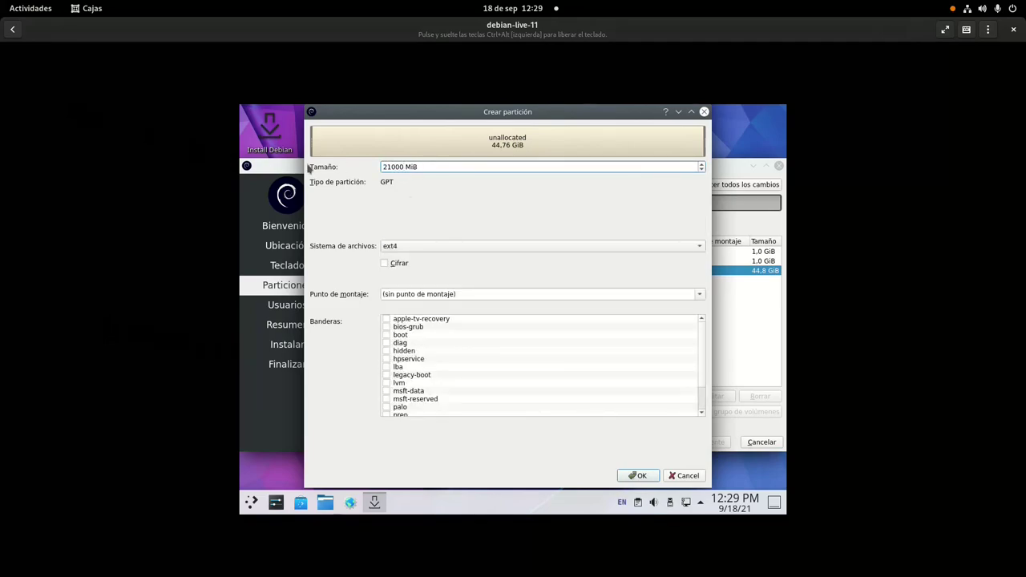
Format the partition as xfs, mount it at /, and confirm it
left_click(477, 248)
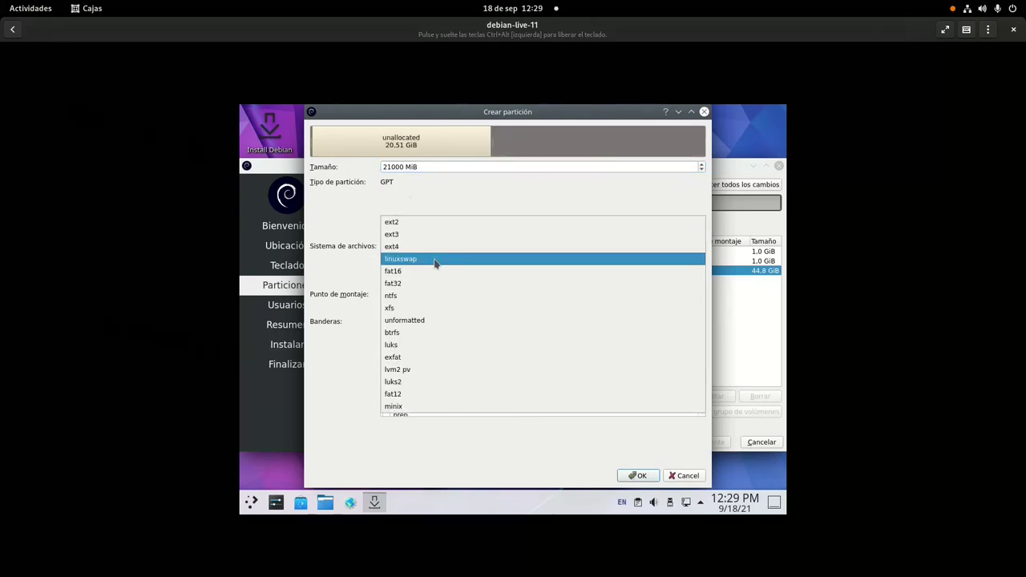
left_click(417, 310)
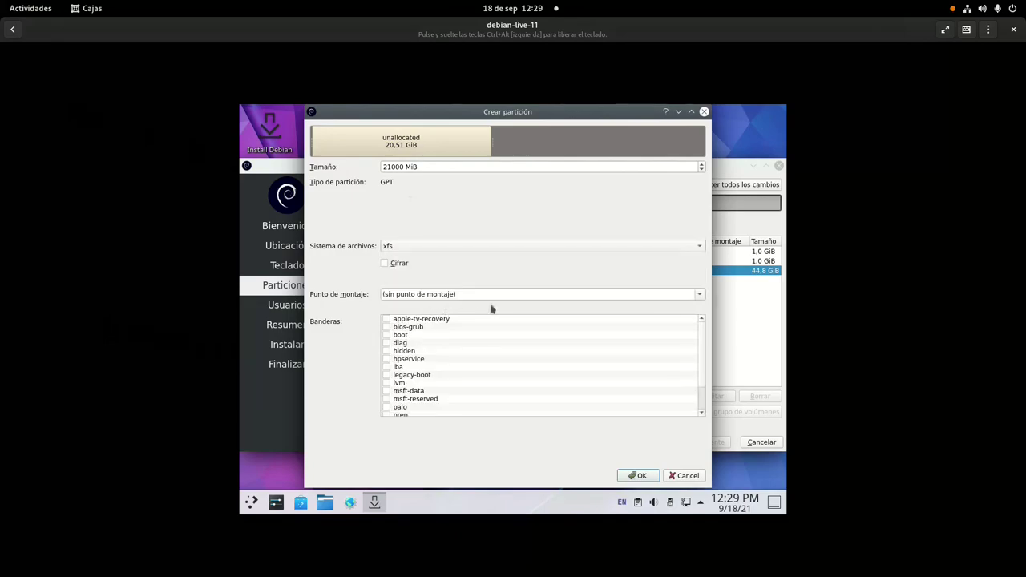
left_click(700, 297)
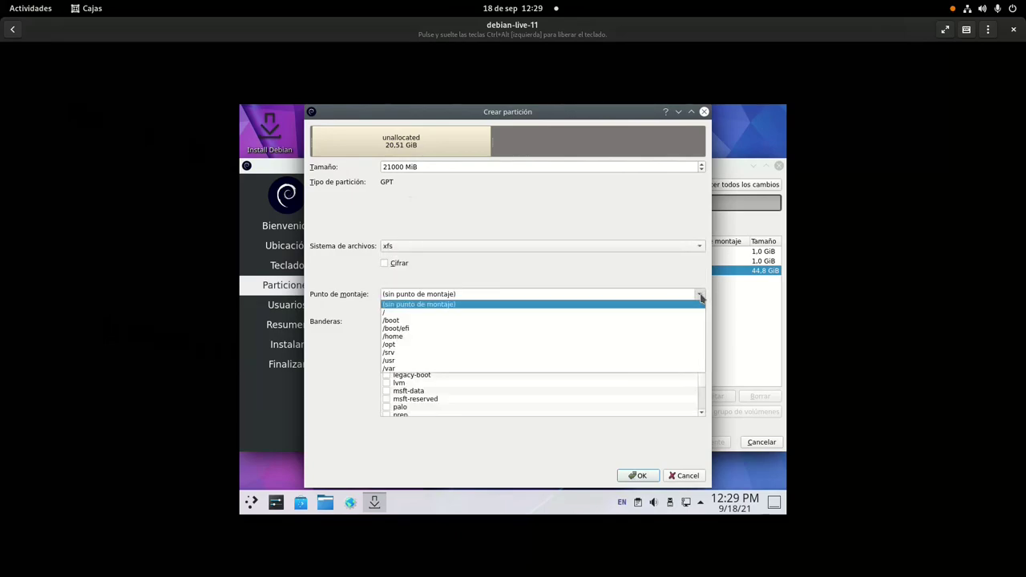
left_click(388, 312)
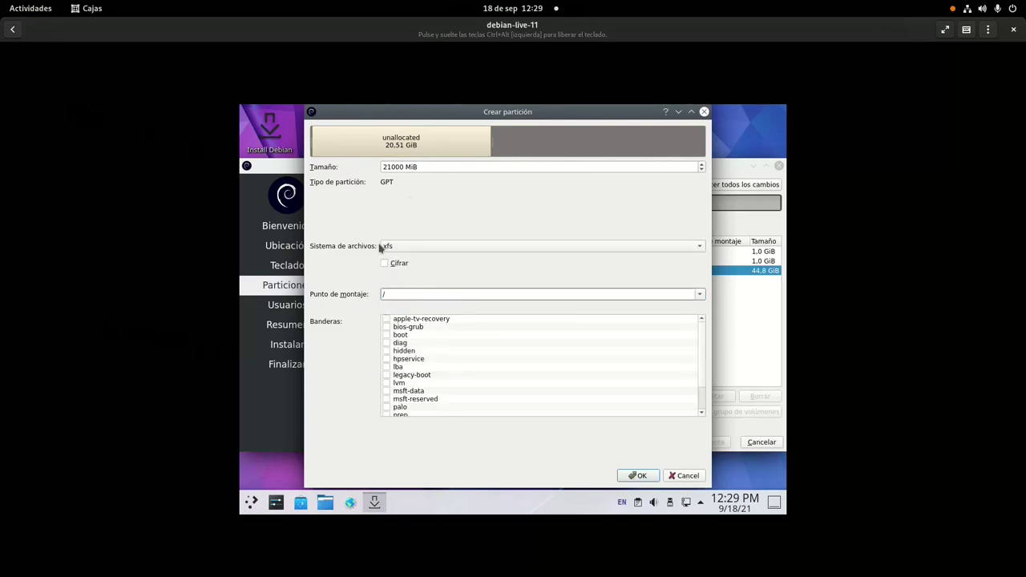
left_click(386, 295)
double_click(380, 296)
left_click(382, 301)
left_click(635, 477)
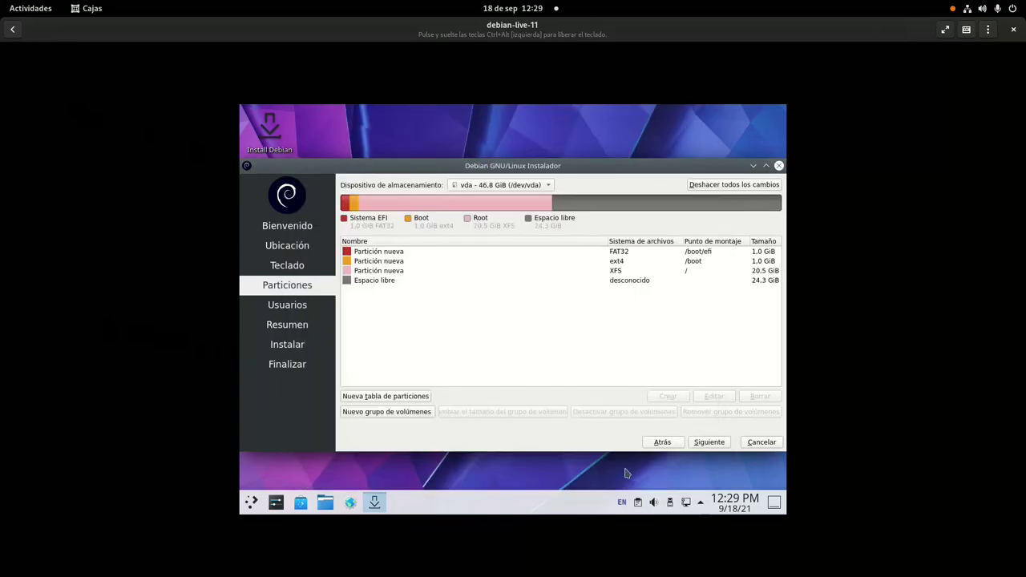
Start a new partition in the free space and set its size to 23800 MiB
left_click(379, 285)
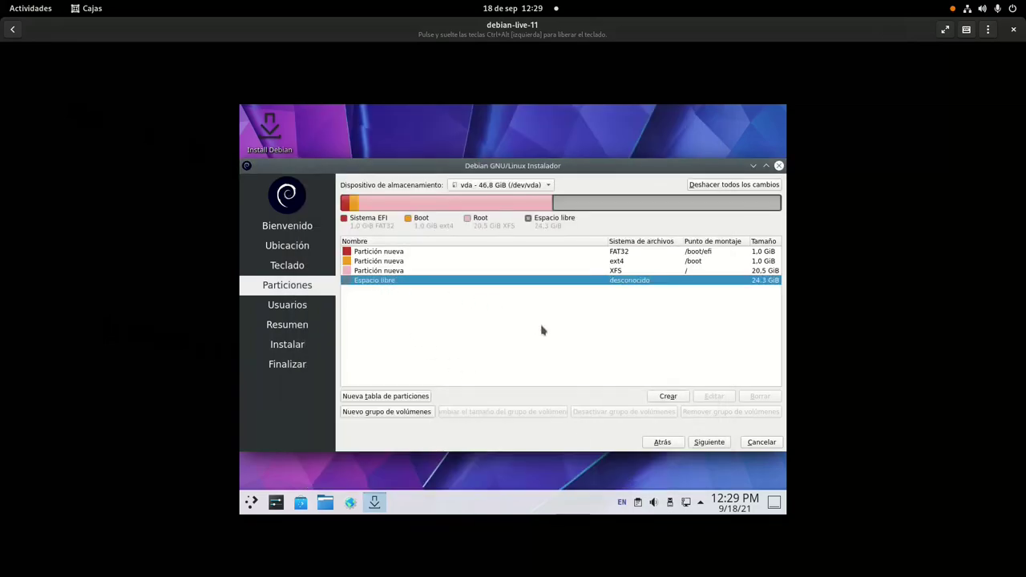
left_click(668, 397)
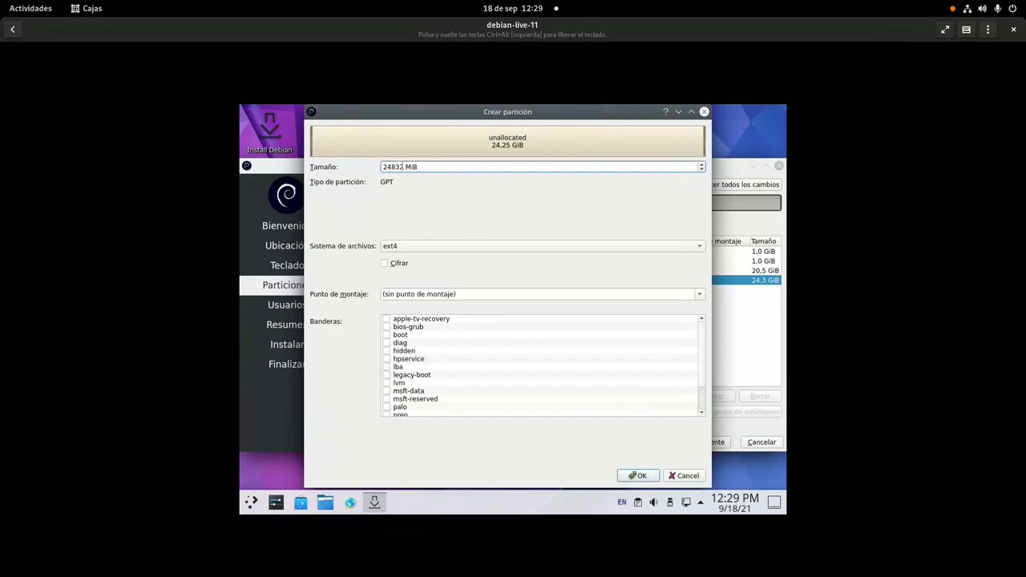
key("BackSpace")
type("3")
key("BackSpace")
key("Delete")
type("00")
Format it as XFS mounted at /home, confirm, and select the remaining 1 GiB free space
left_click(506, 248)
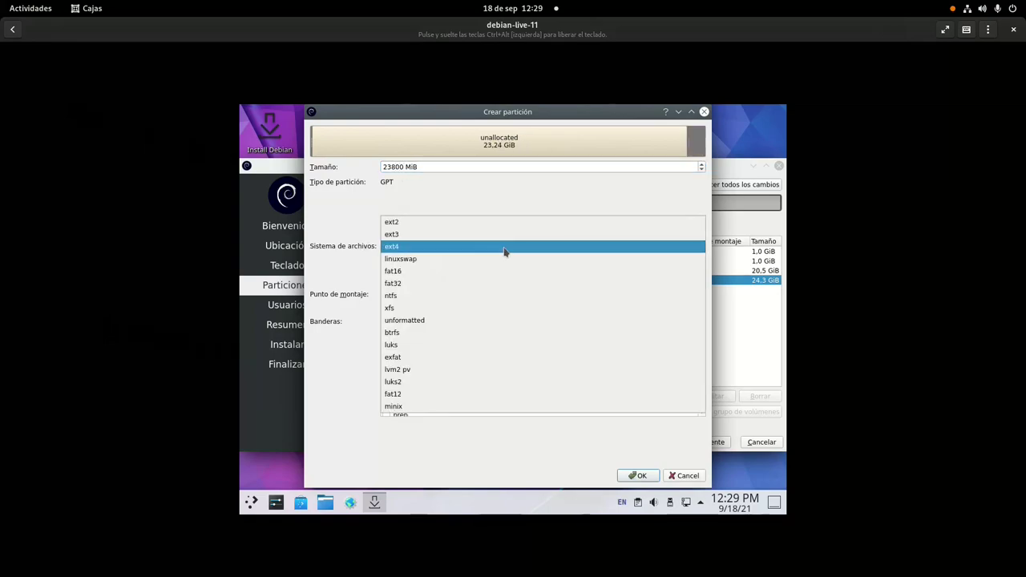
left_click(397, 312)
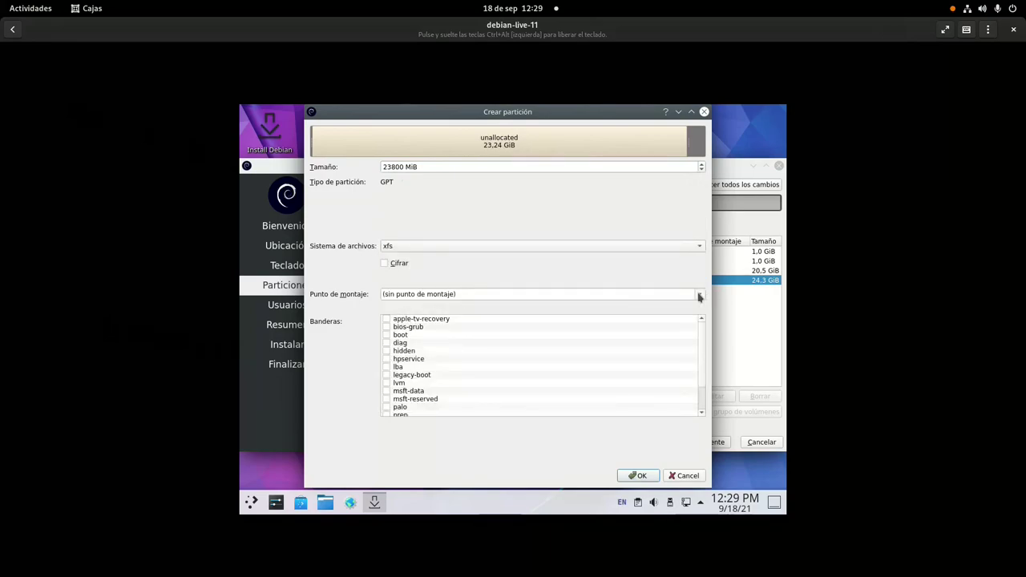
left_click(701, 296)
left_click(453, 337)
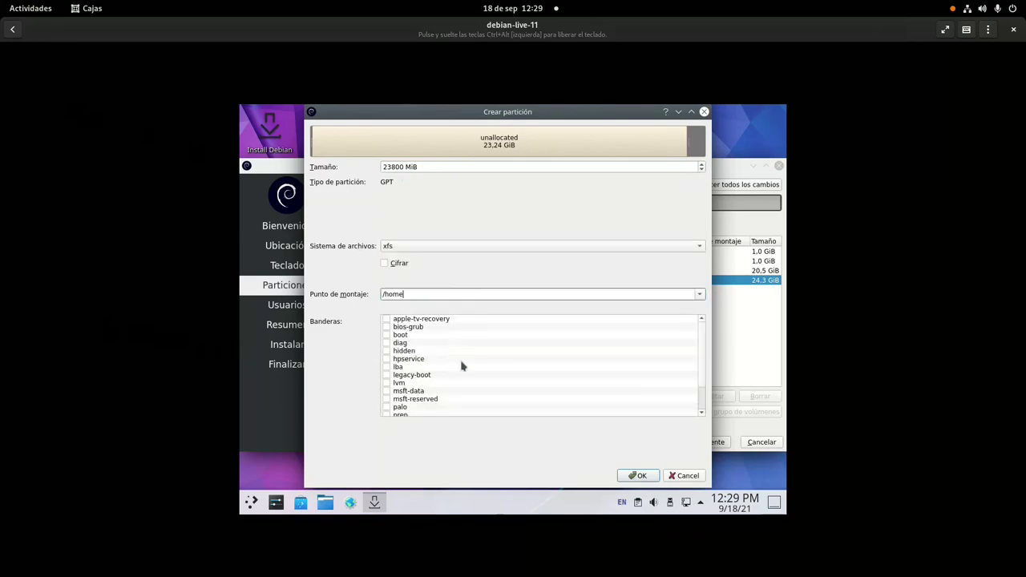
left_click(638, 476)
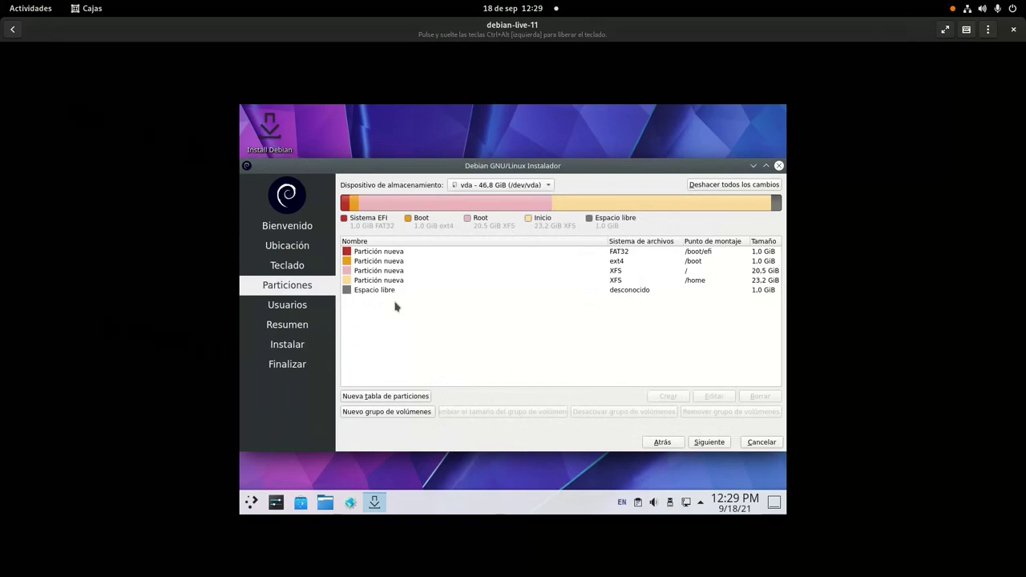
left_click(372, 292)
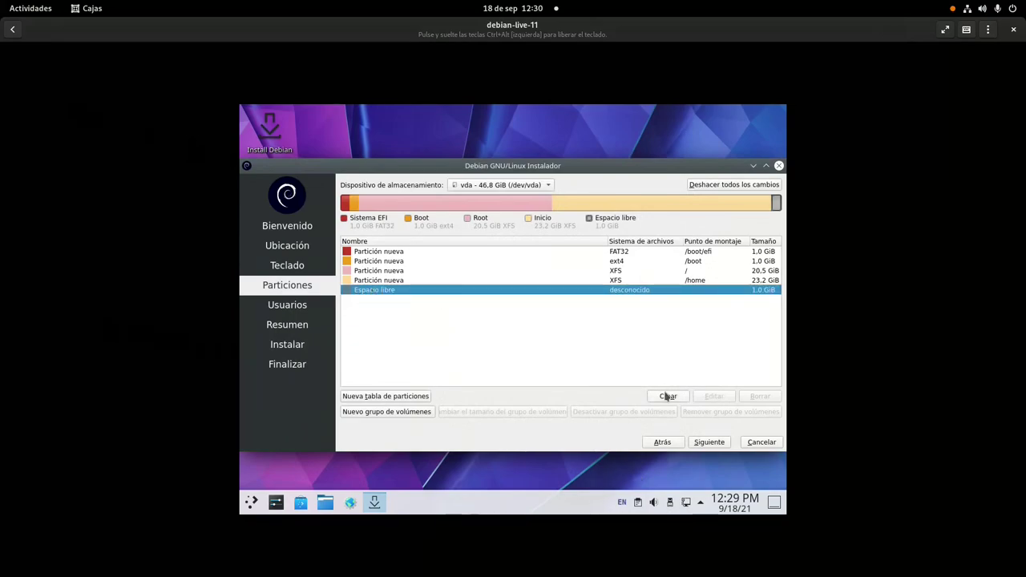
Create a linuxswap partition filling the last 1032 MiB of free space
left_click(667, 396)
left_click(425, 247)
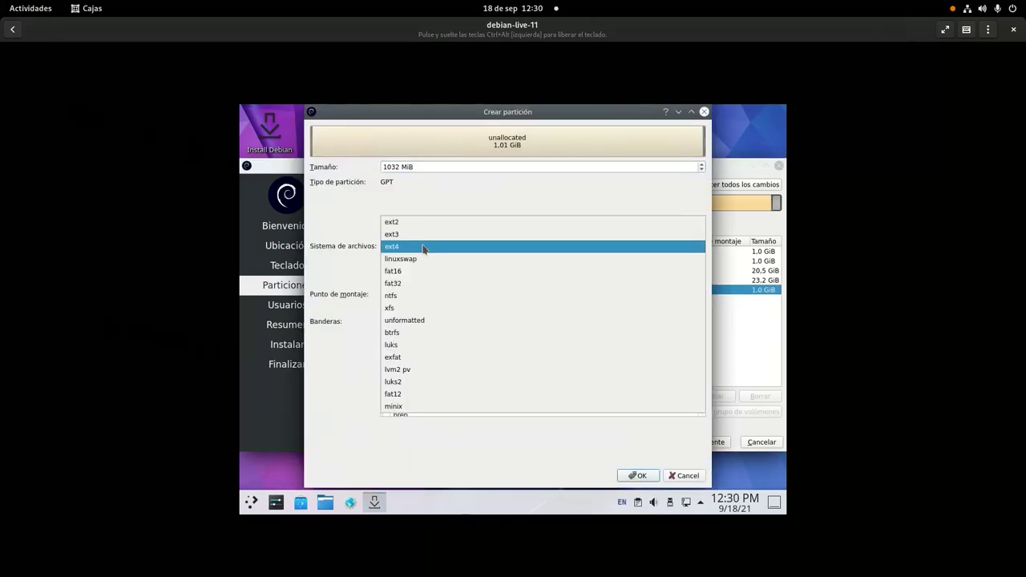
left_click(419, 264)
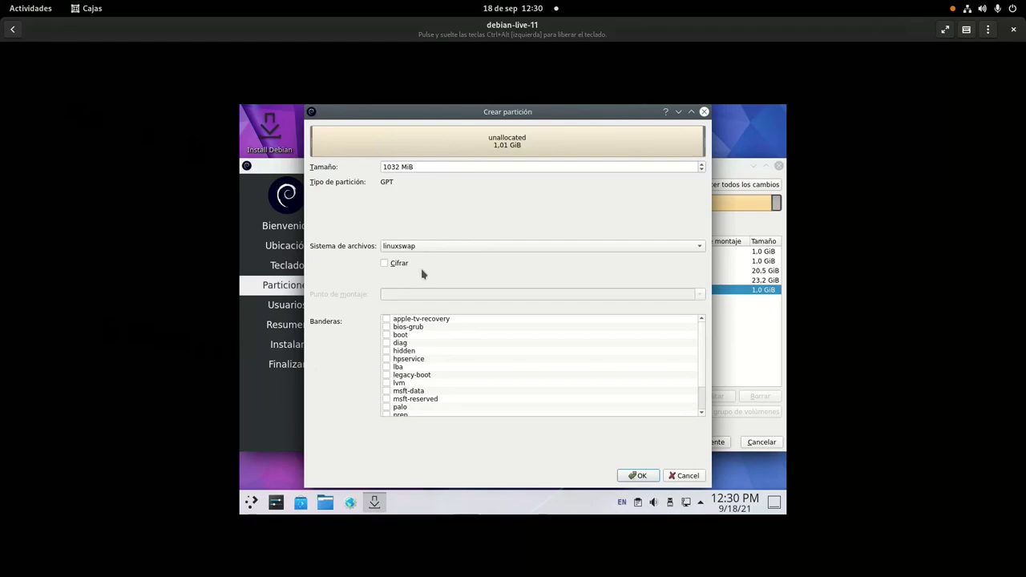
left_click(637, 475)
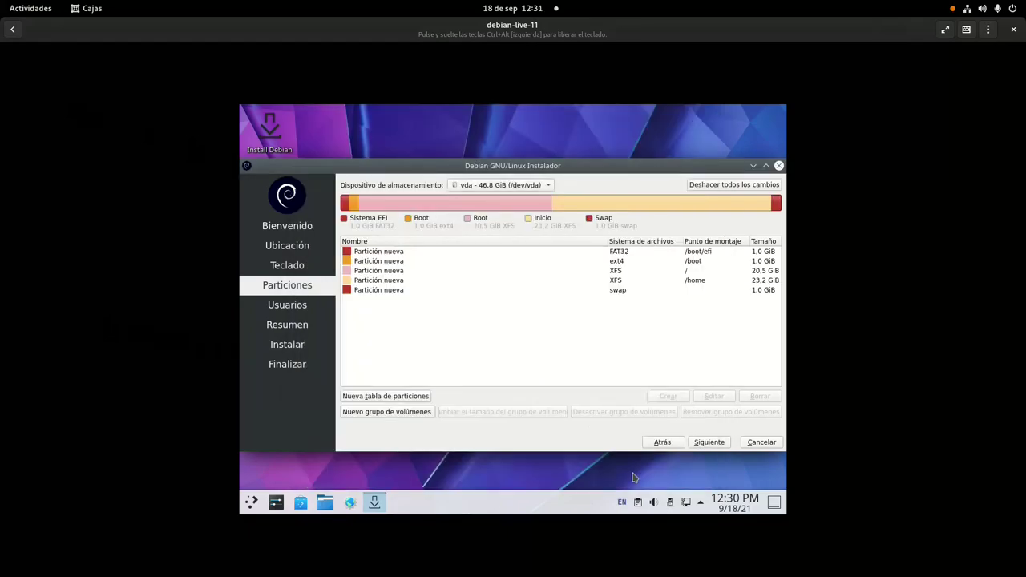
Enter the user's full name, a login name and computer name debkgox11
left_click(709, 443)
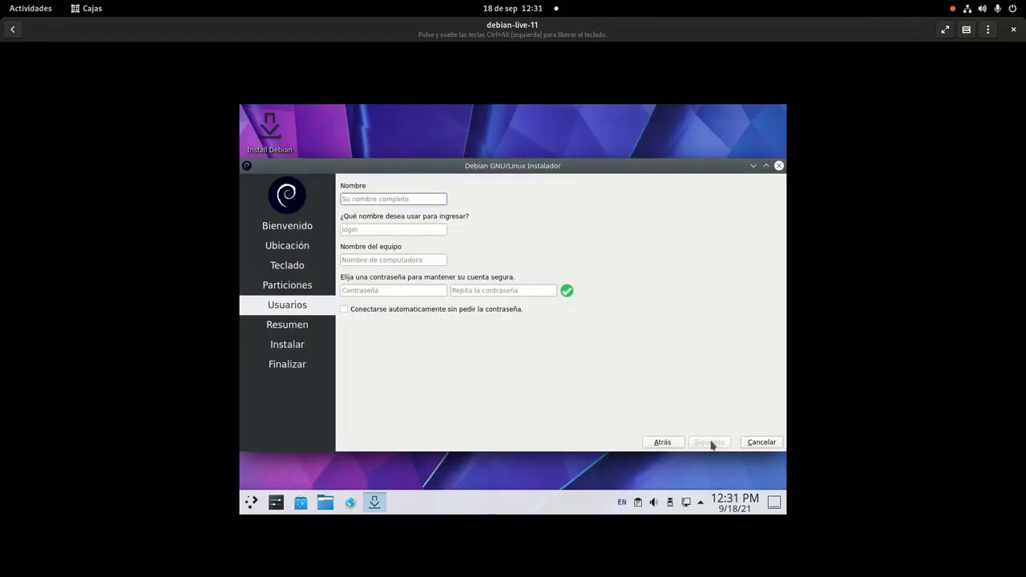
type("Eduardo Medina")
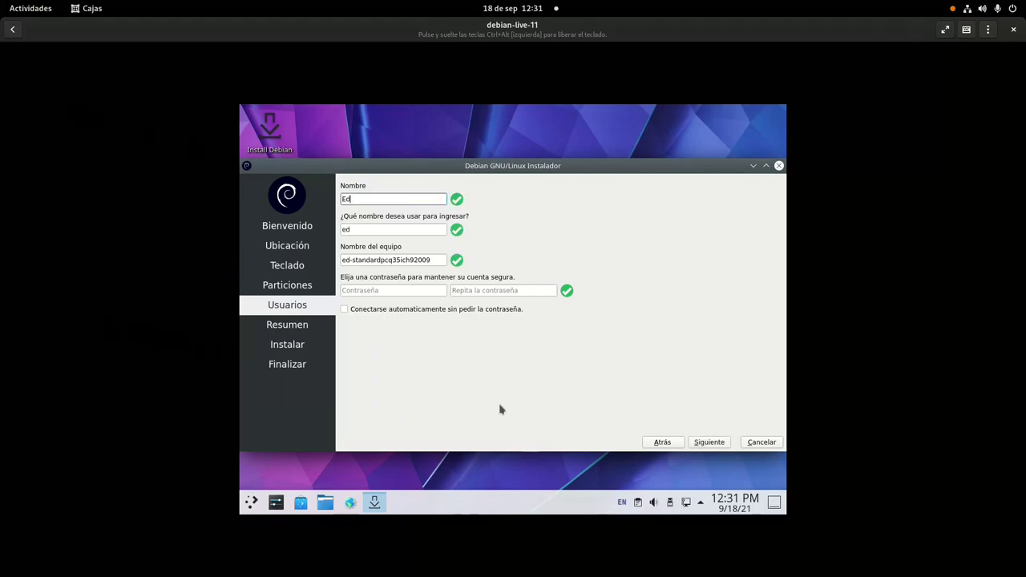
key("Tab")
type("edu")
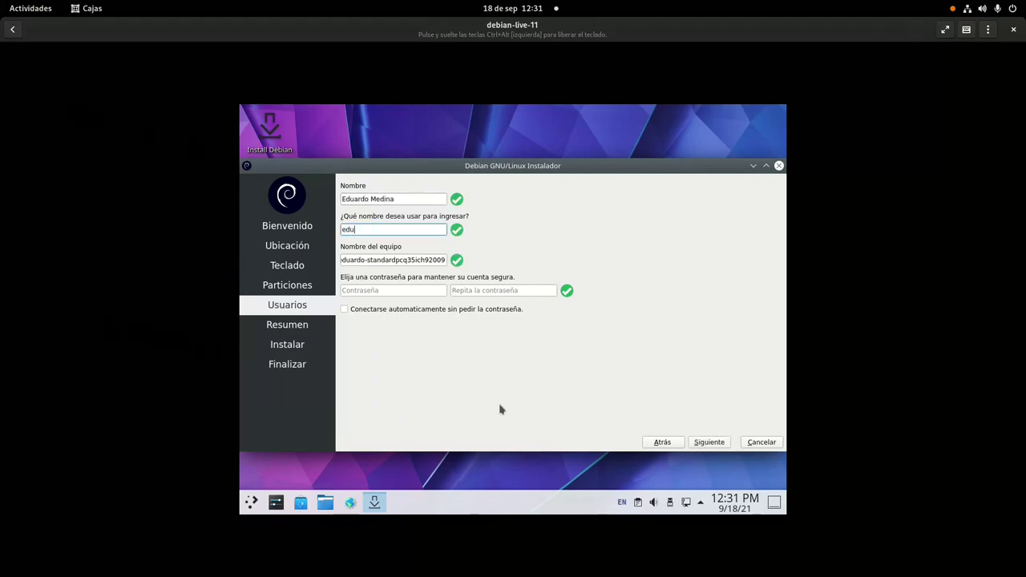
key("Tab")
type("debkgox")
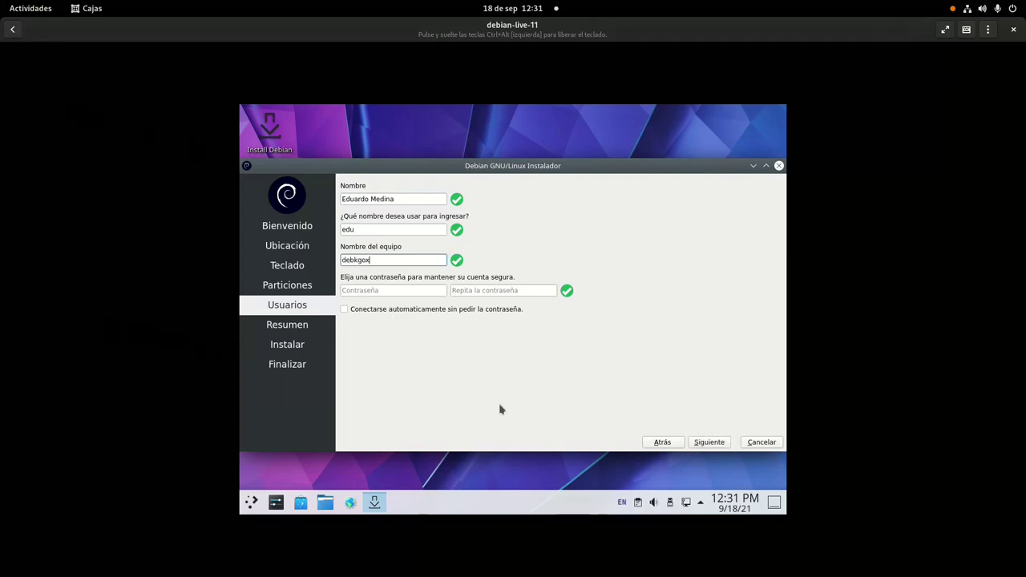
key("Tab")
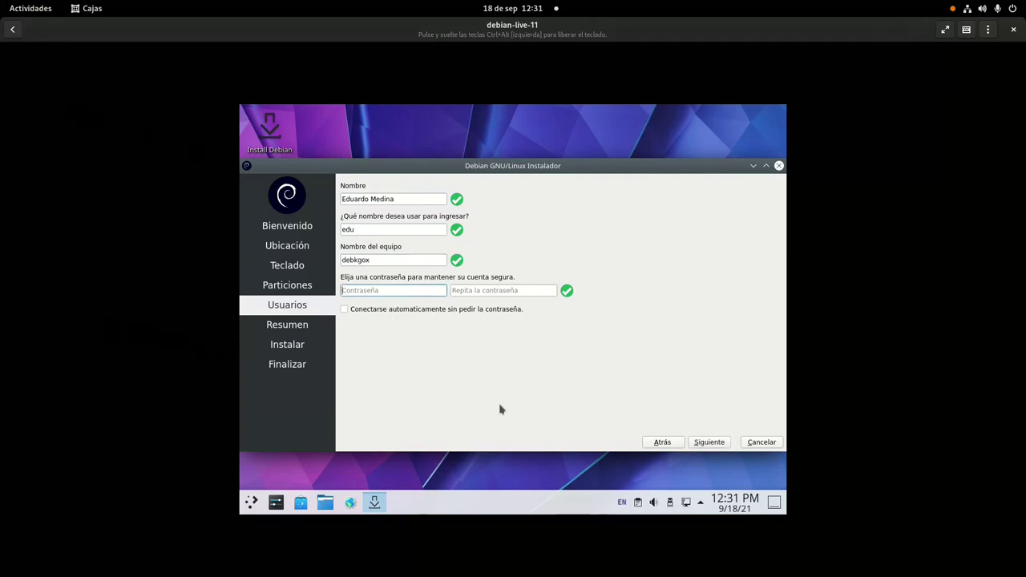
left_click(380, 258)
type("11")
Enter and repeat the account password, then continue to the Resumen summary
left_click(375, 290)
type("xxxxx")
key("BackSpace")
key("BackSpace")
key("BackSpace")
key("BackSpace")
key("BackSpace")
type("xxxxxx")
key("Tab")
type("xxxxxx")
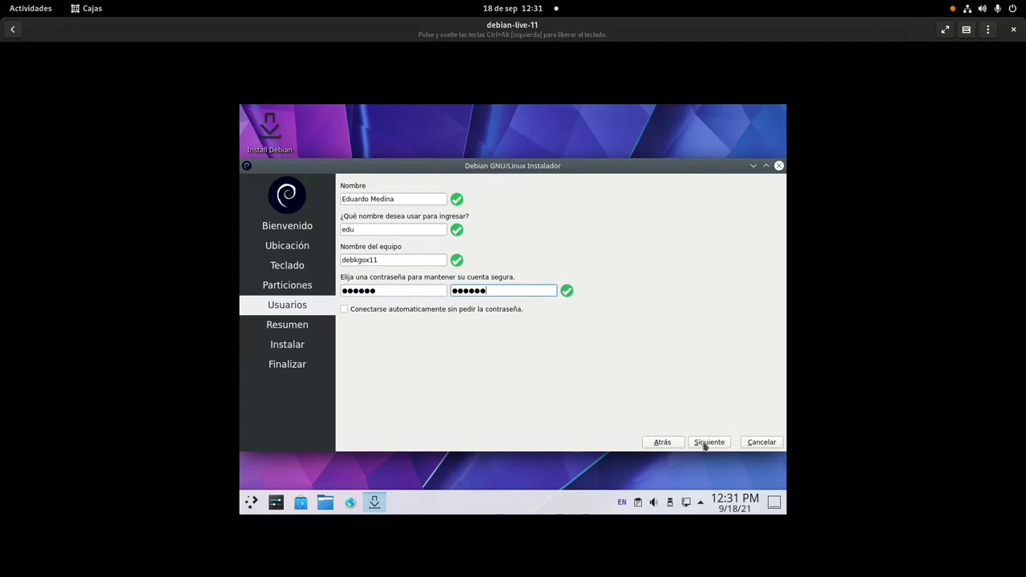
left_click(705, 443)
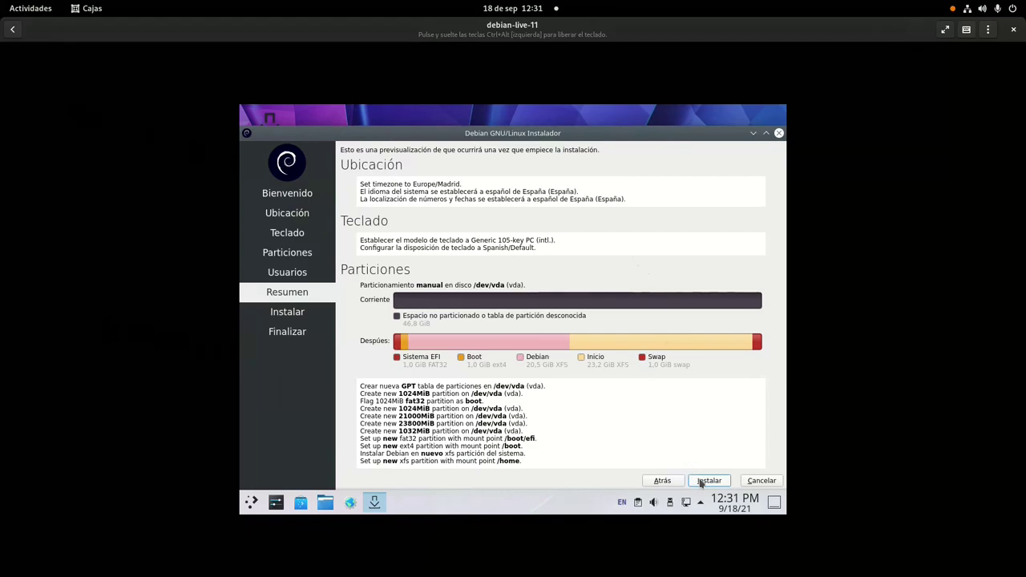
Start the Debian 11 installation from the Resumen page and let it run to Listo
left_click(700, 481)
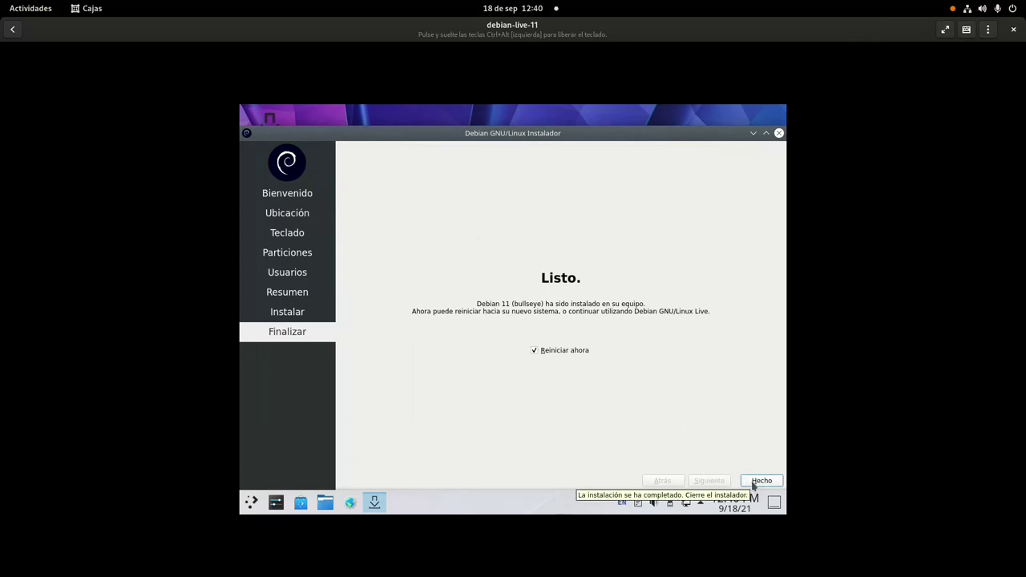
Finish the installer to reboot, then reopen the debian-live-11 box
left_click(760, 481)
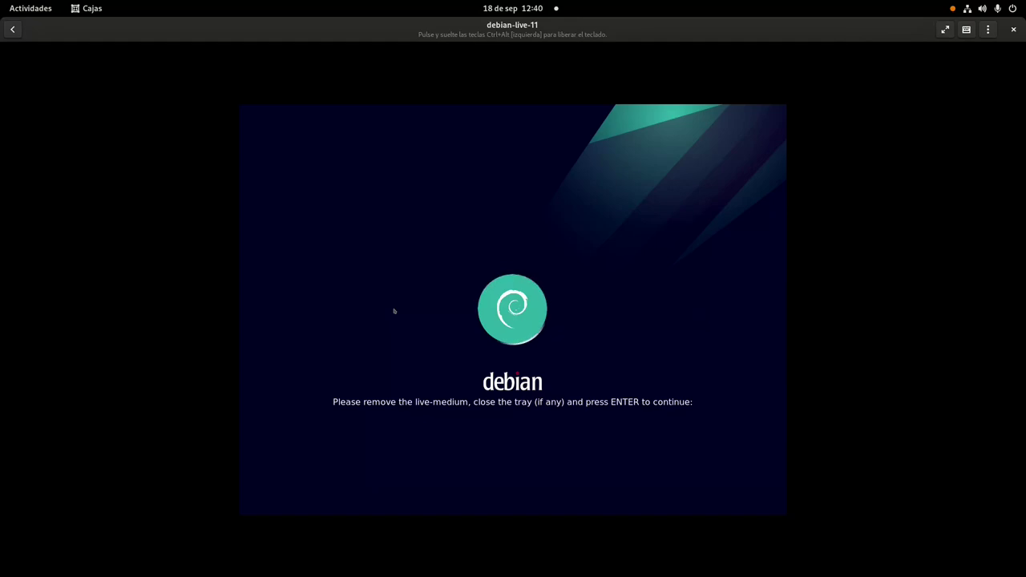
key("Return")
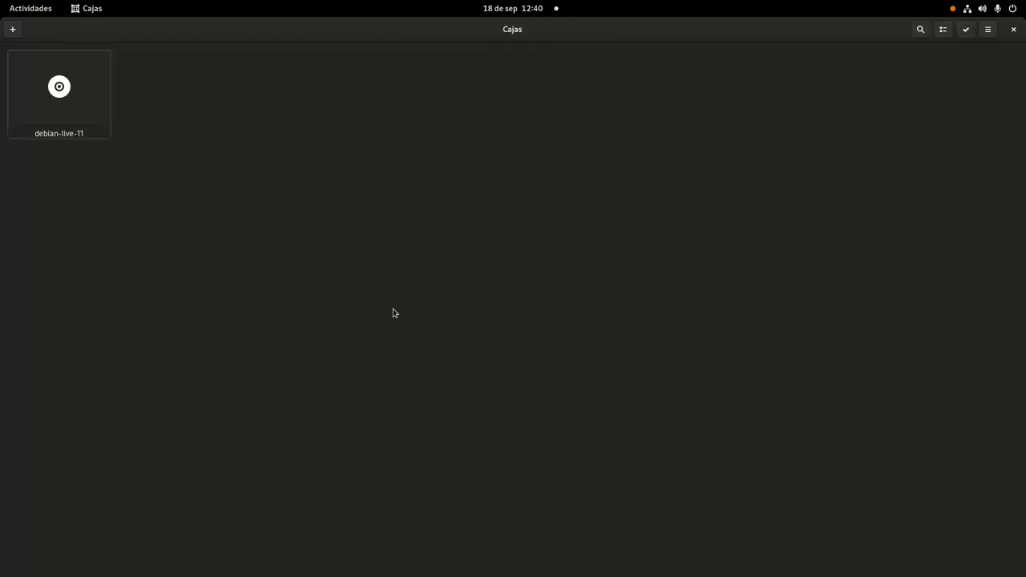
left_click(79, 105)
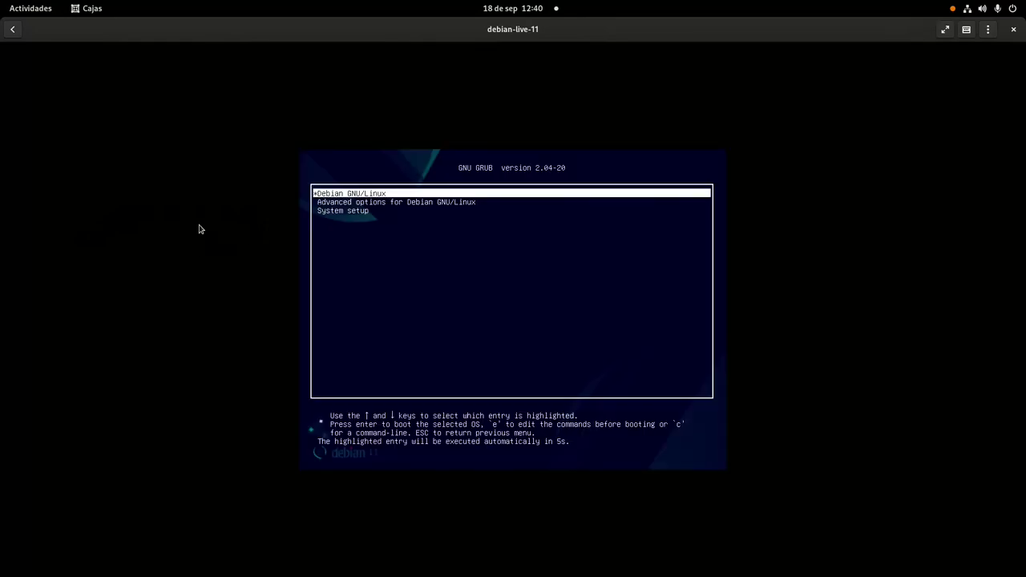
Boot the default Debian GRUB entry and log in with the user password
left_click(253, 234)
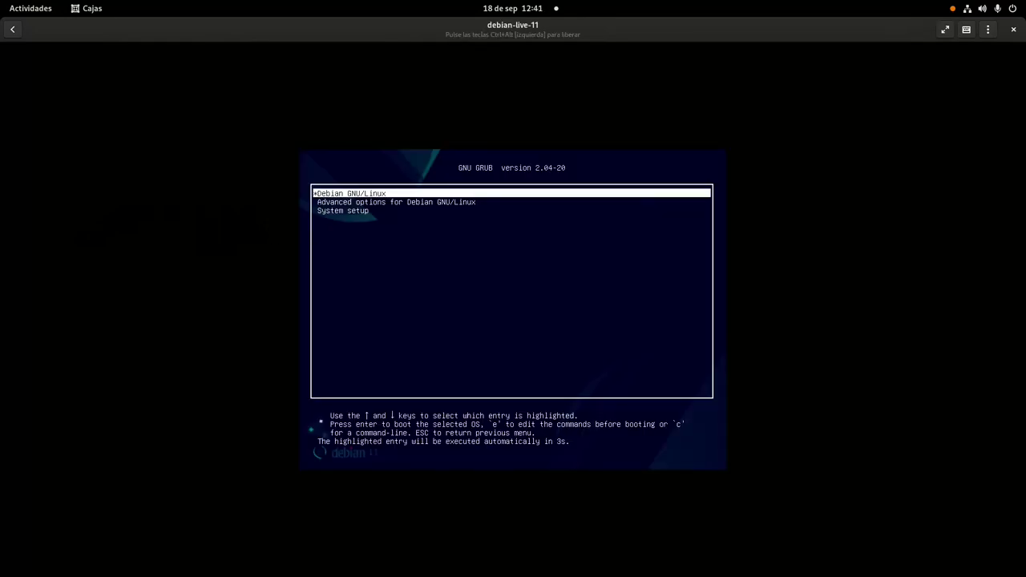
key("Down")
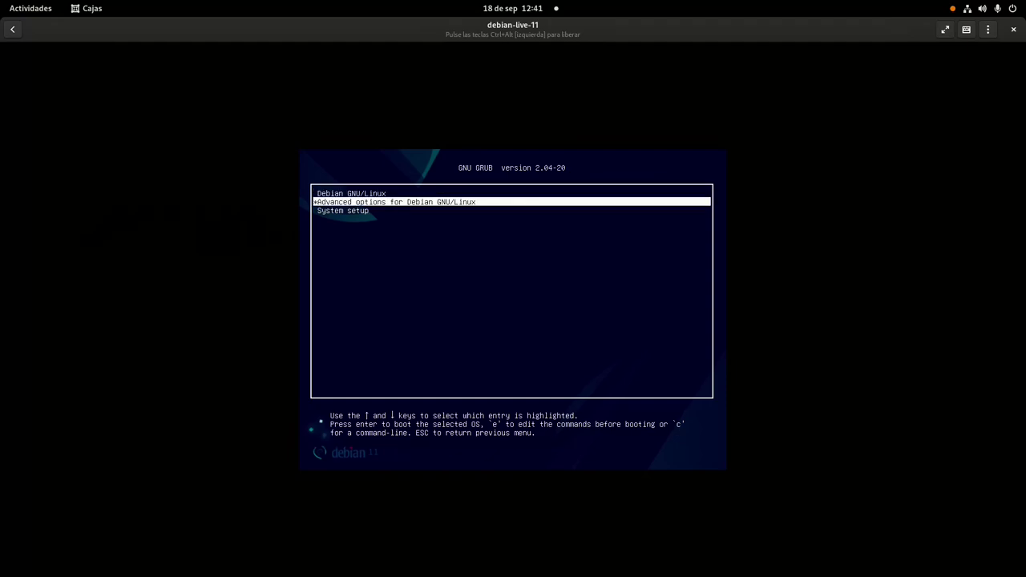
key("Up")
key("Down")
key("Down")
key("Up")
key("Up")
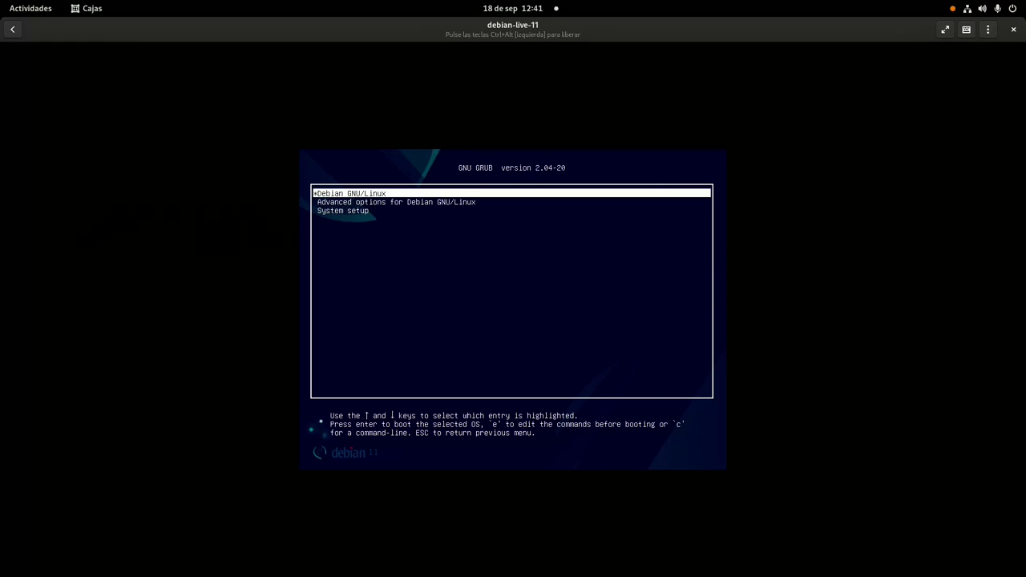
key("Down")
key("Up")
key("Return")
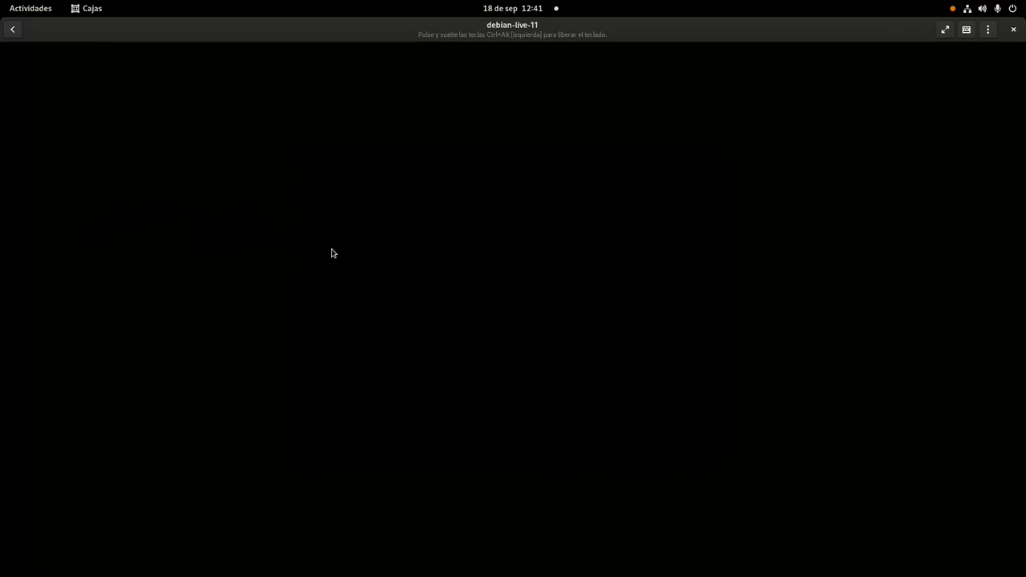
type("******")
key("Return")
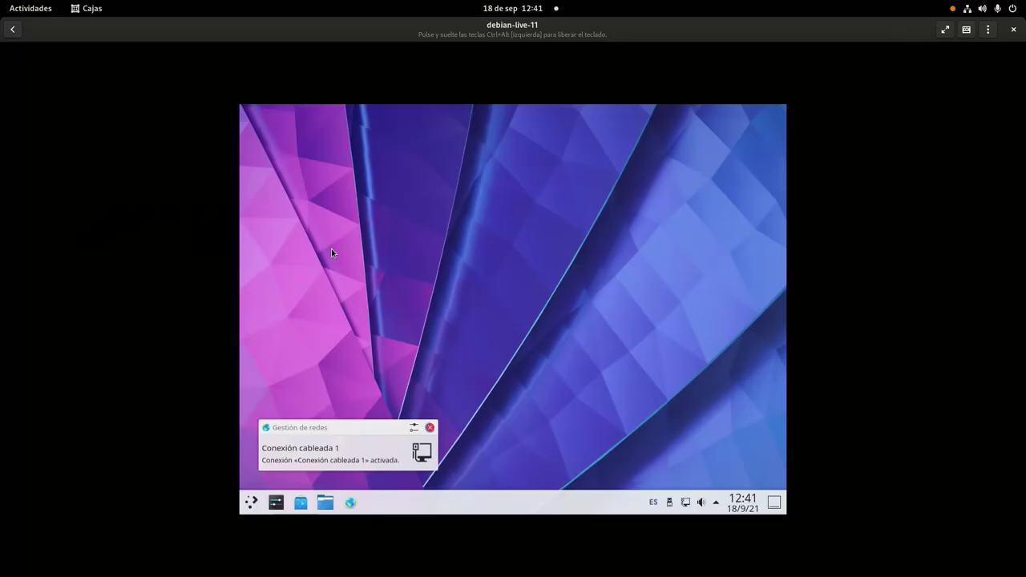
Maximize Discover and review the list of 81 available updates
left_click(430, 427)
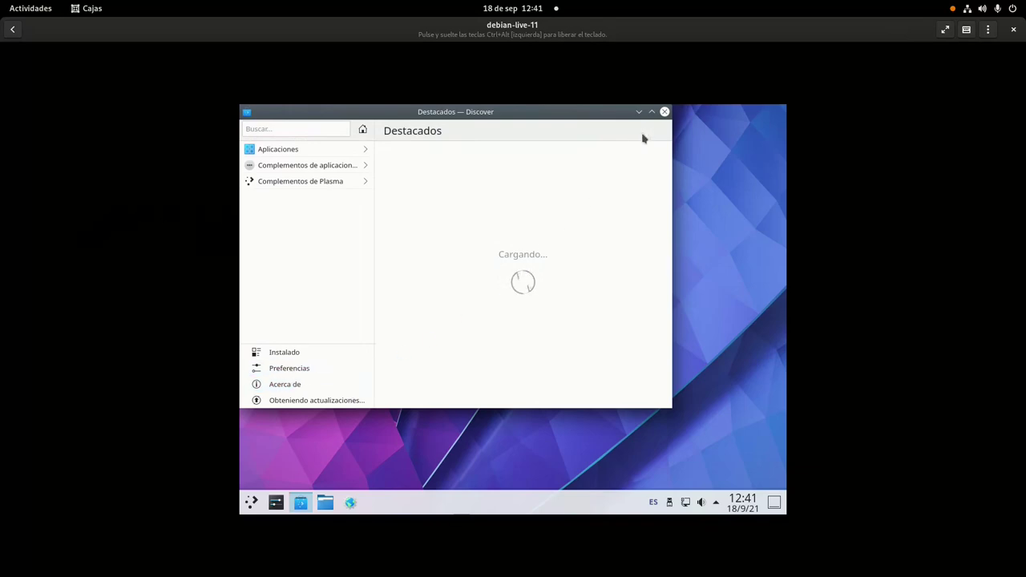
left_click(652, 113)
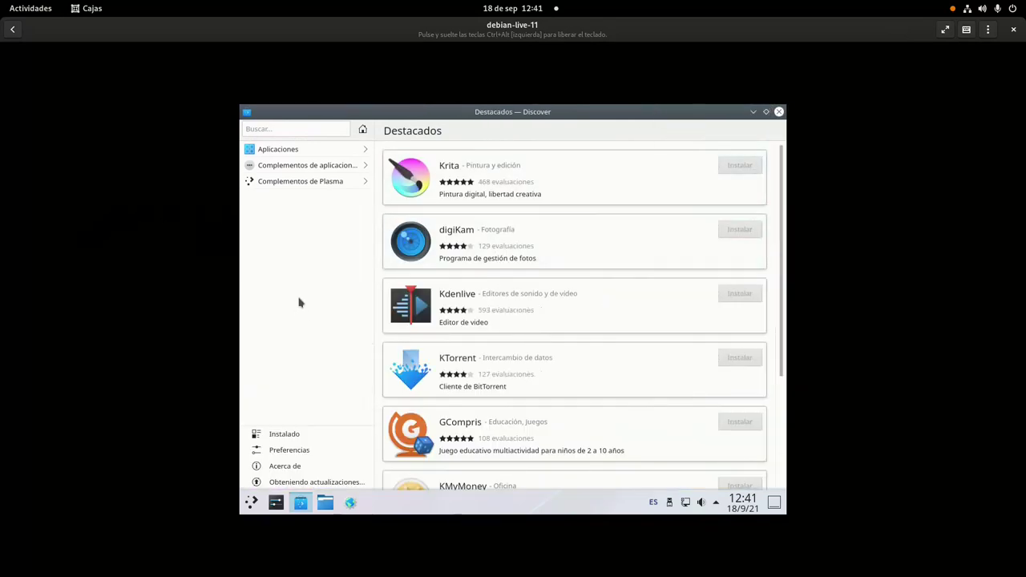
left_click(302, 482)
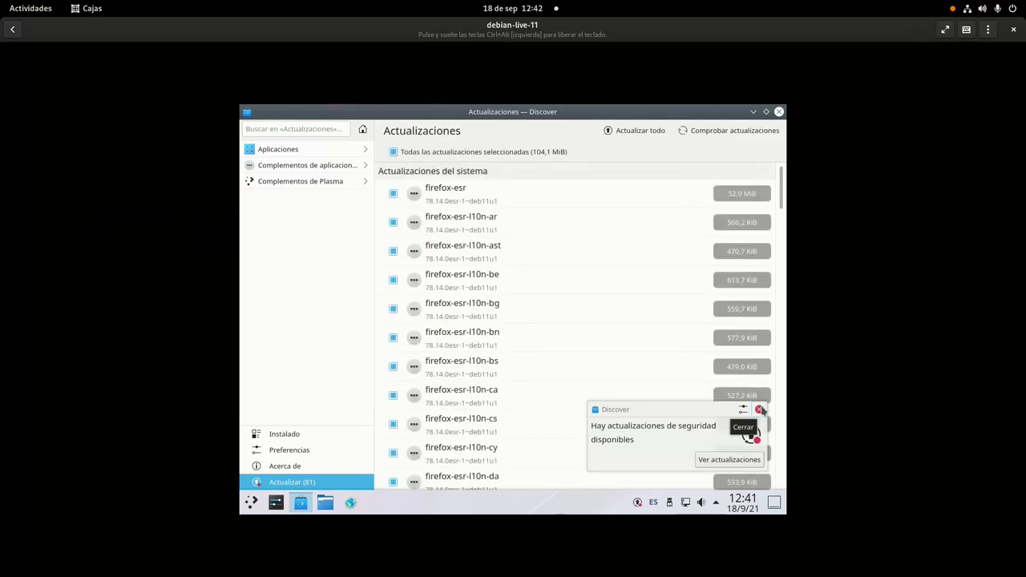
left_click(759, 410)
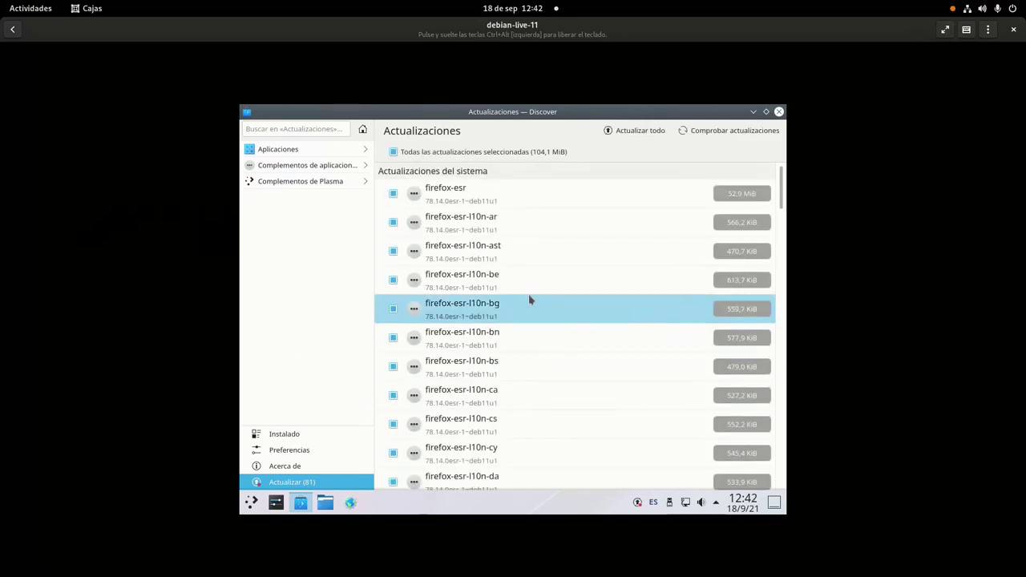
scroll(519, 374, "down", 5)
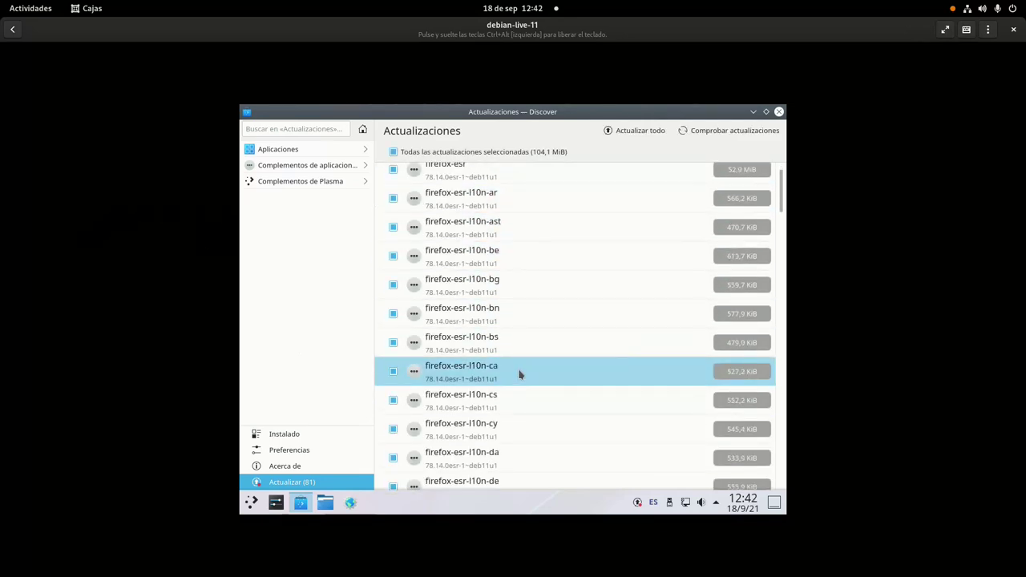
scroll(520, 374, "down", 8)
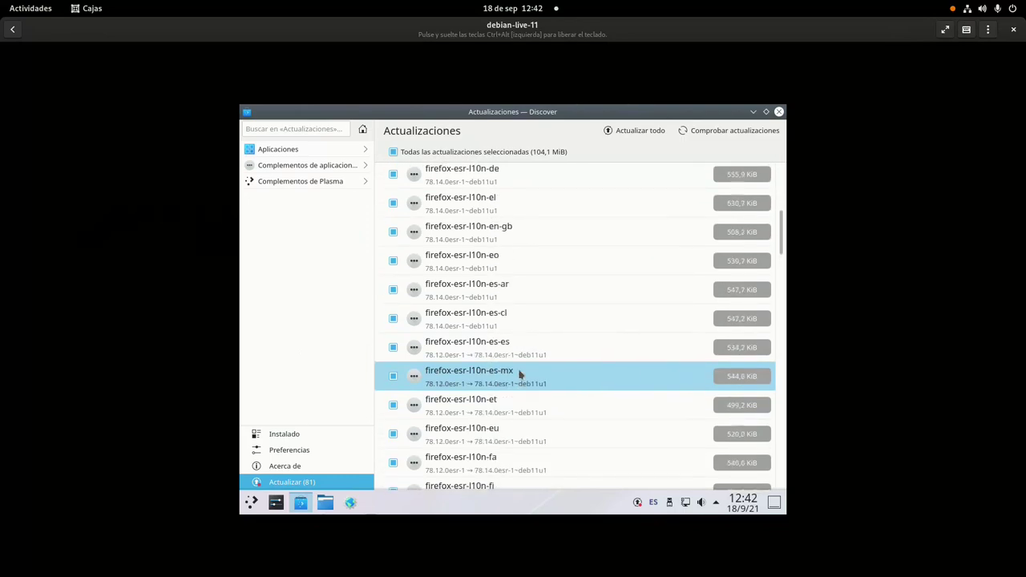
scroll(520, 374, "down", 12)
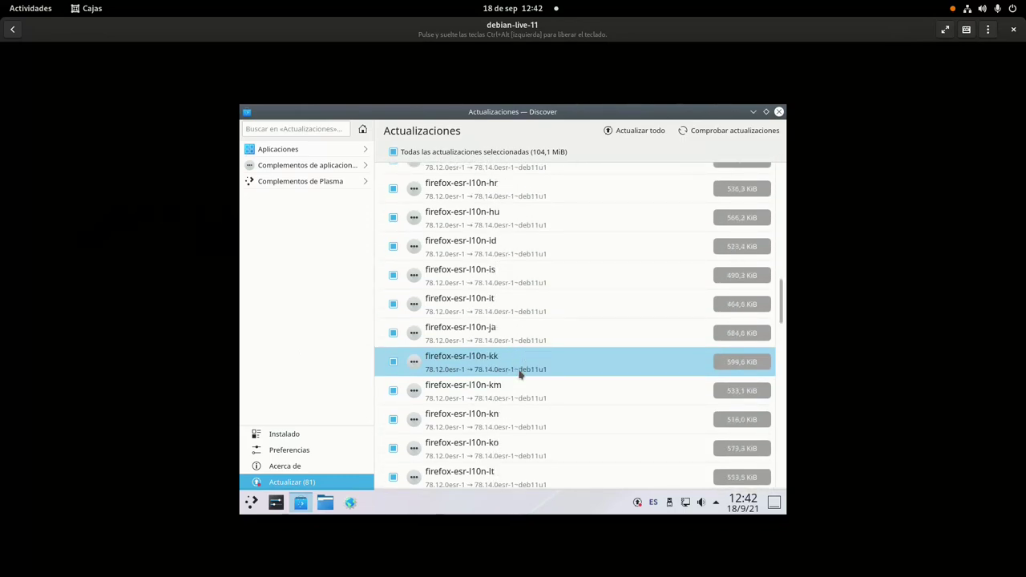
scroll(520, 374, "down", 8)
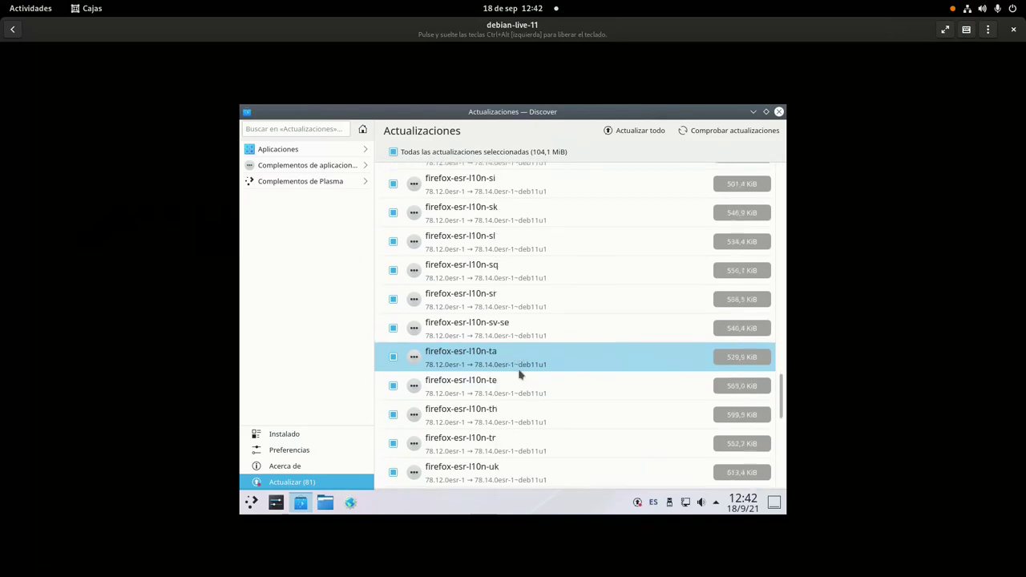
scroll(520, 374, "down", 3)
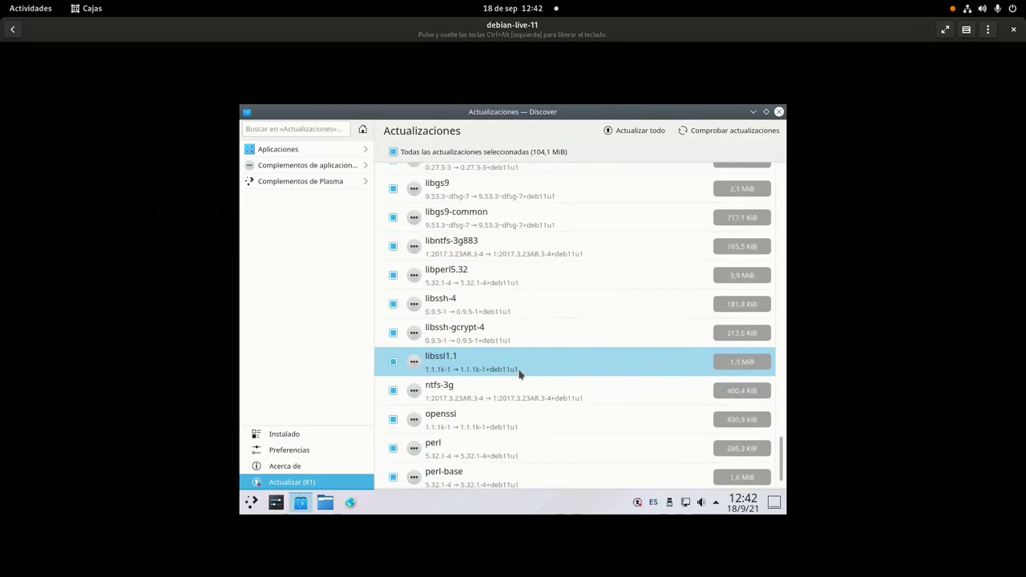
scroll(520, 375, "up", 8)
scroll(519, 374, "up", 15)
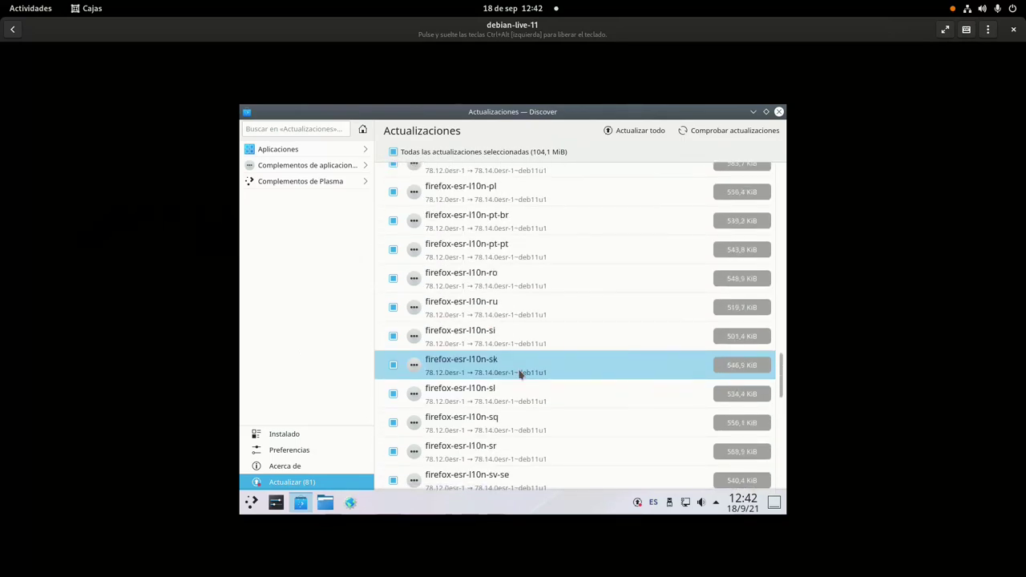
scroll(520, 375, "up", 7)
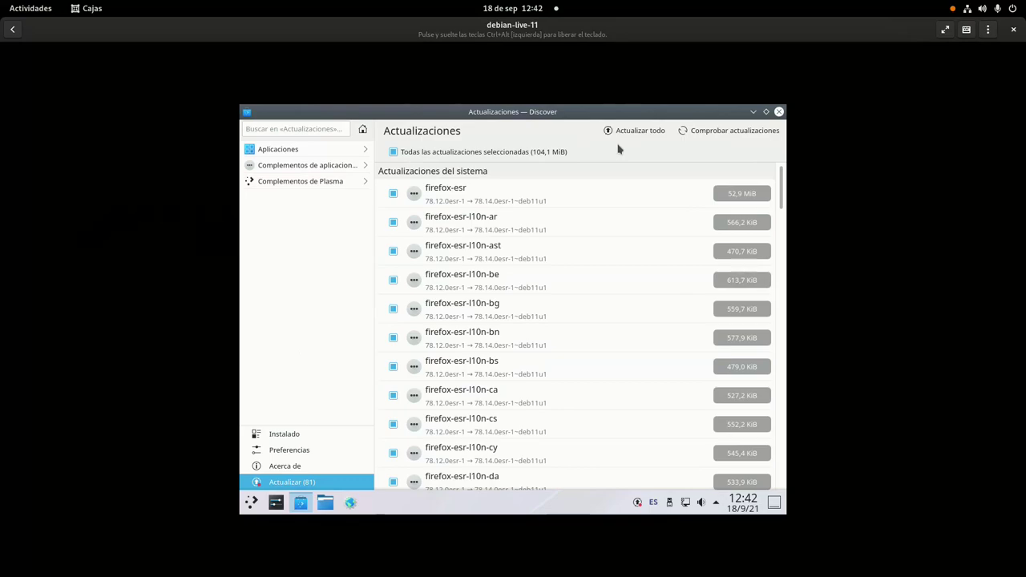
Select all updates, install them, and authenticate with the administrator password
left_click(396, 151)
left_click(630, 132)
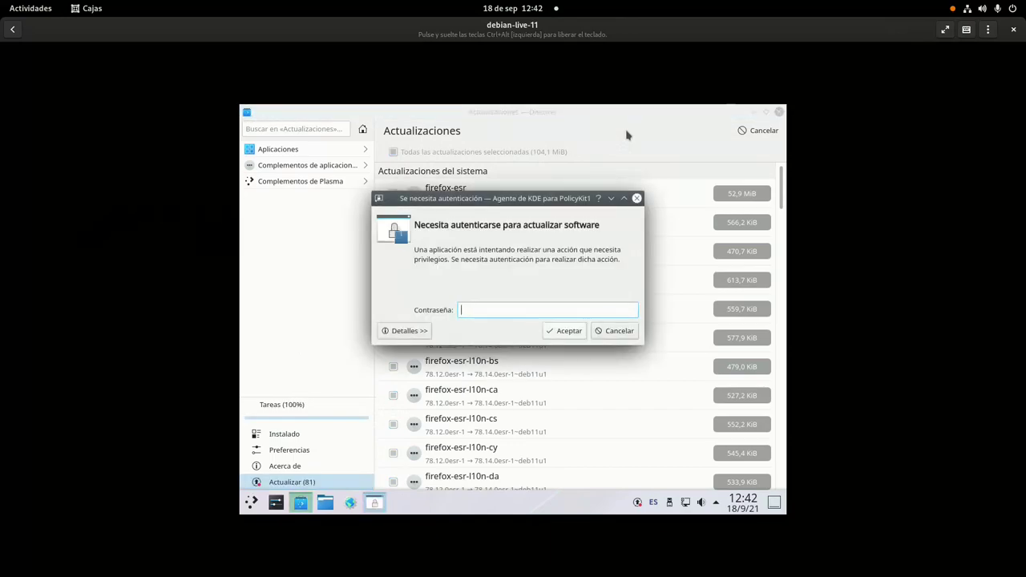
type("******")
key("Return")
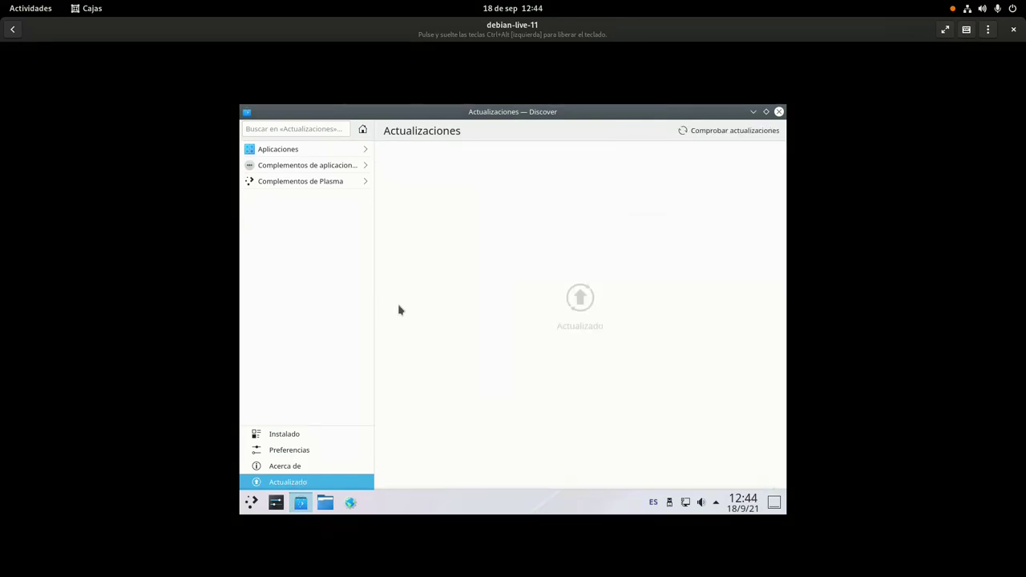
Install Software & Updates (software-properties-gtk) from Discover, authenticating with the password
left_click(298, 130)
type("soft")
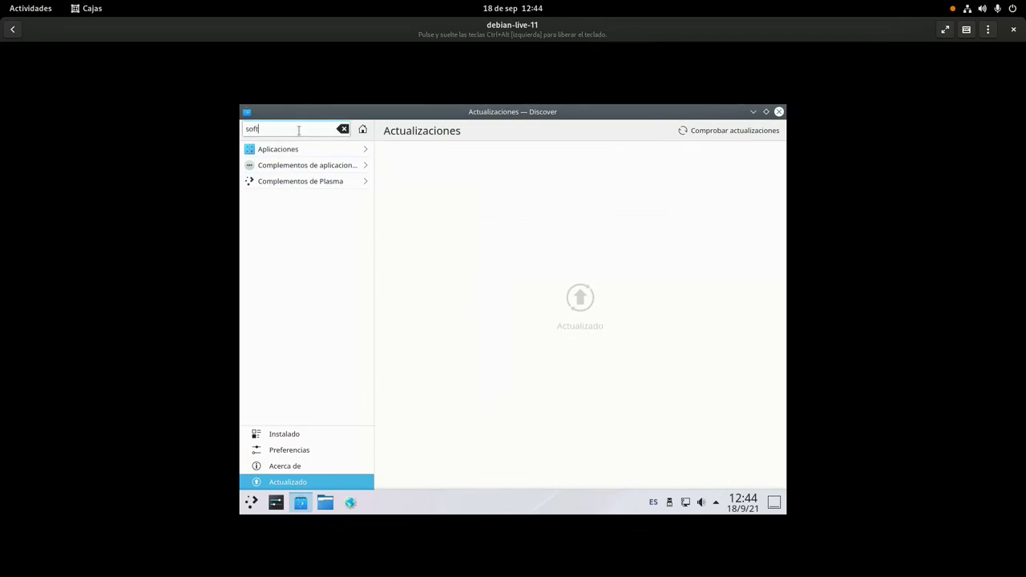
type("ware-properties-gtk")
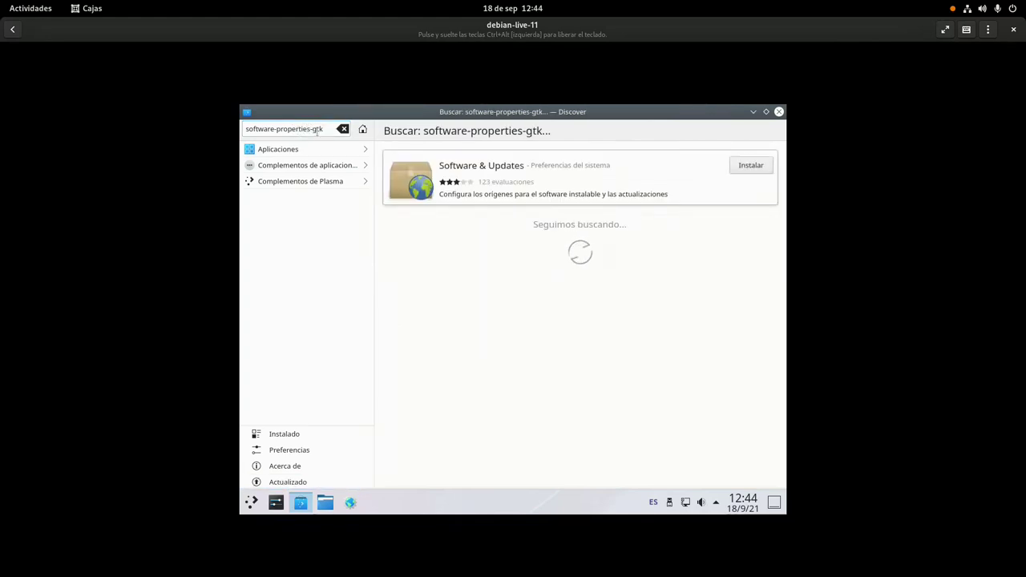
left_click(296, 152)
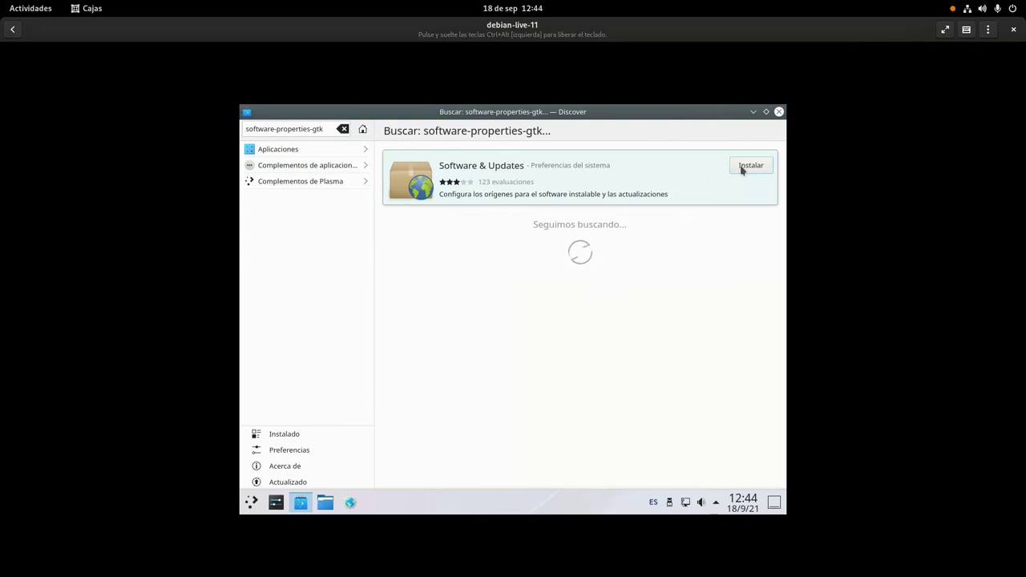
left_click(741, 169)
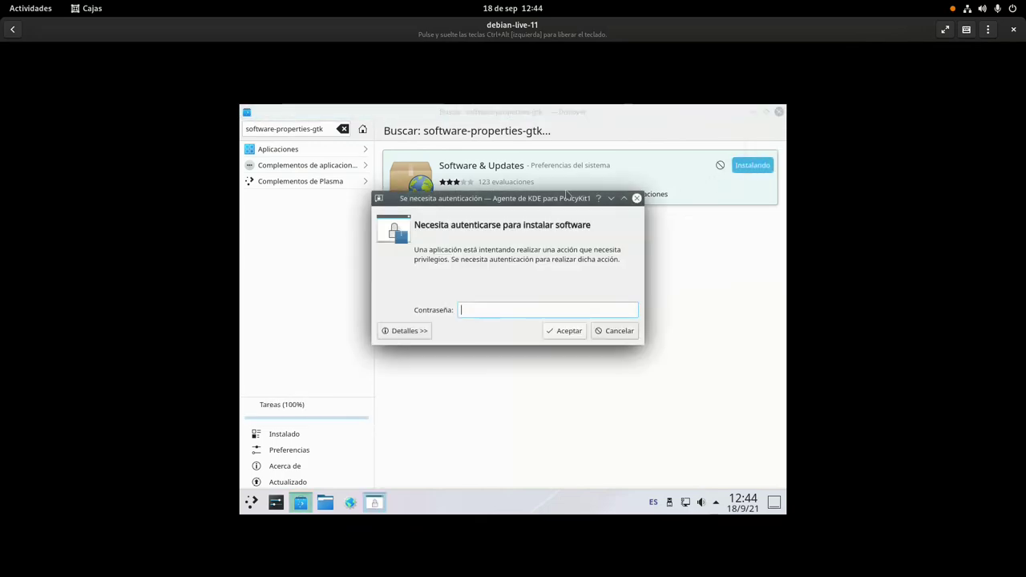
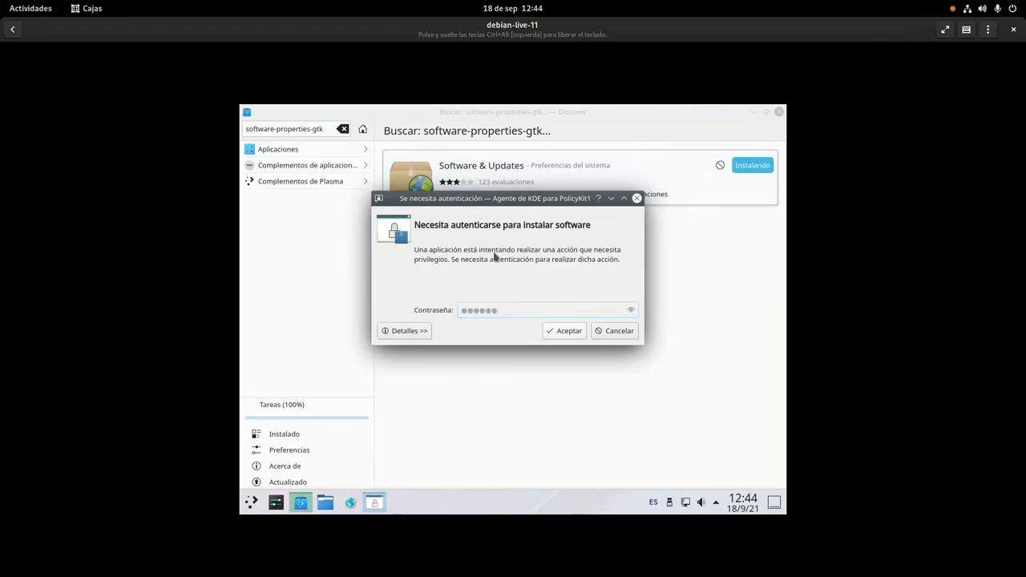
key("Return")
Search 'syn' and install the Synaptic package manager from its details page
triple_click(316, 132)
type("synaptic")
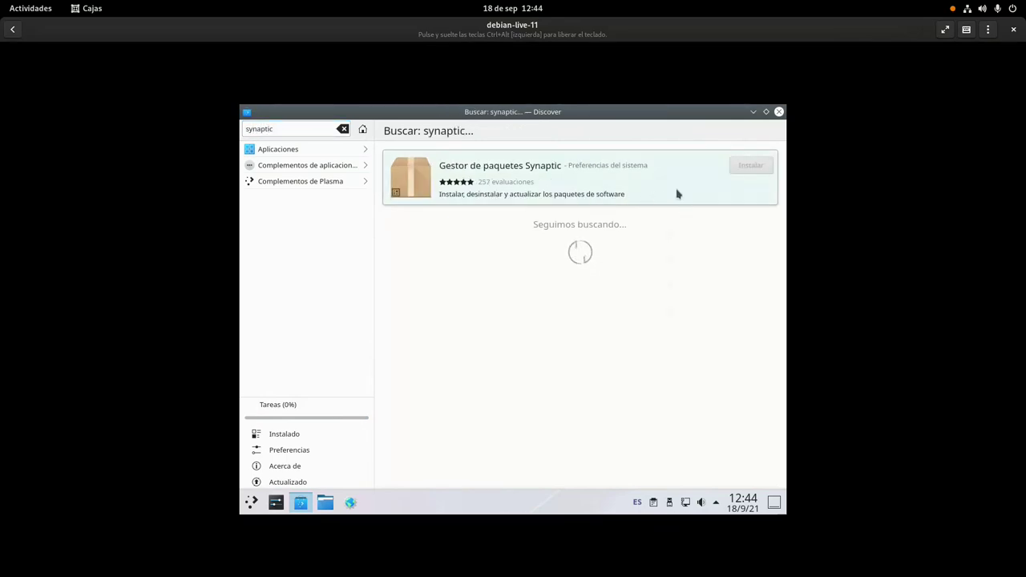
left_click(679, 193)
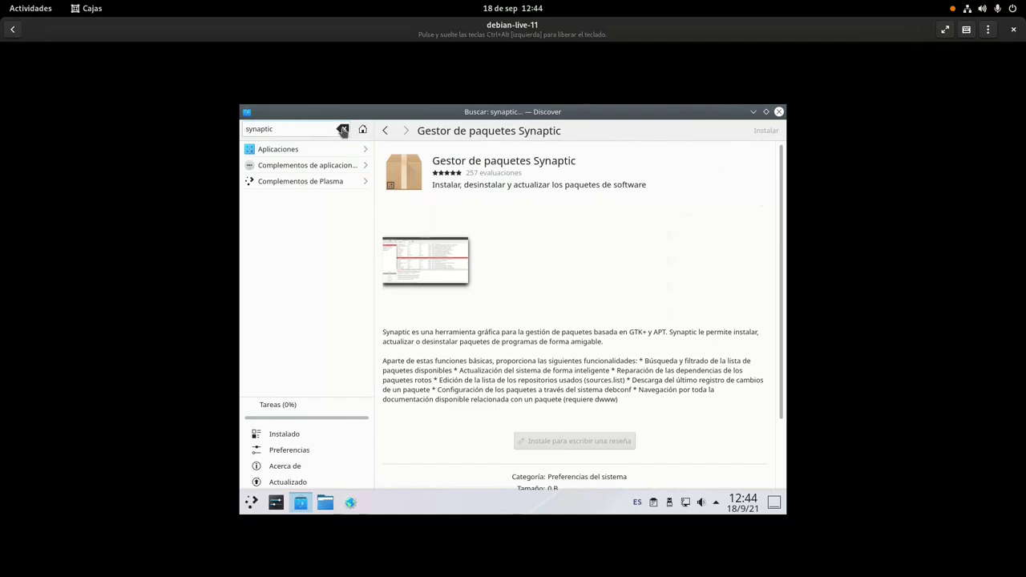
left_click(766, 131)
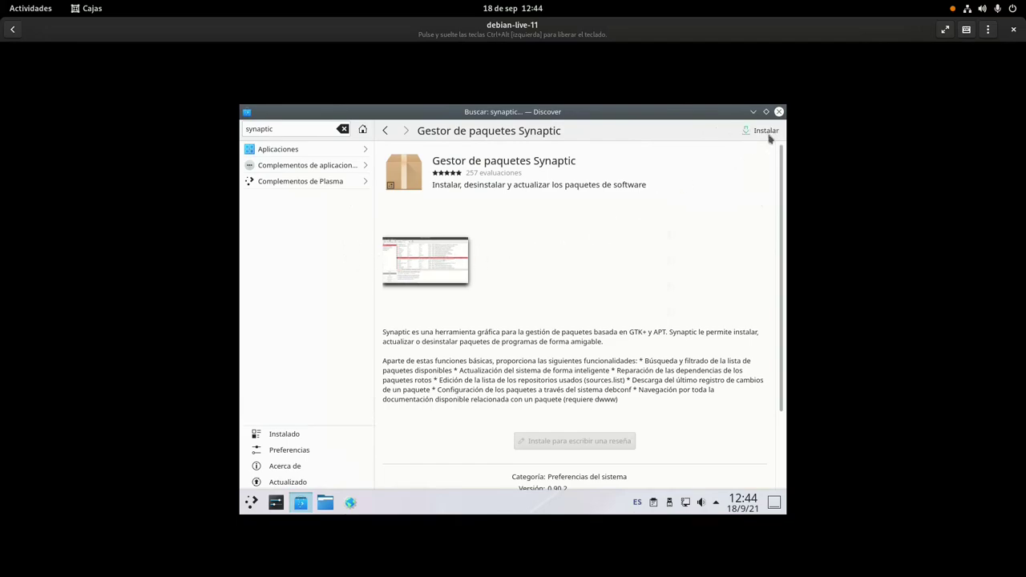
left_click(251, 505)
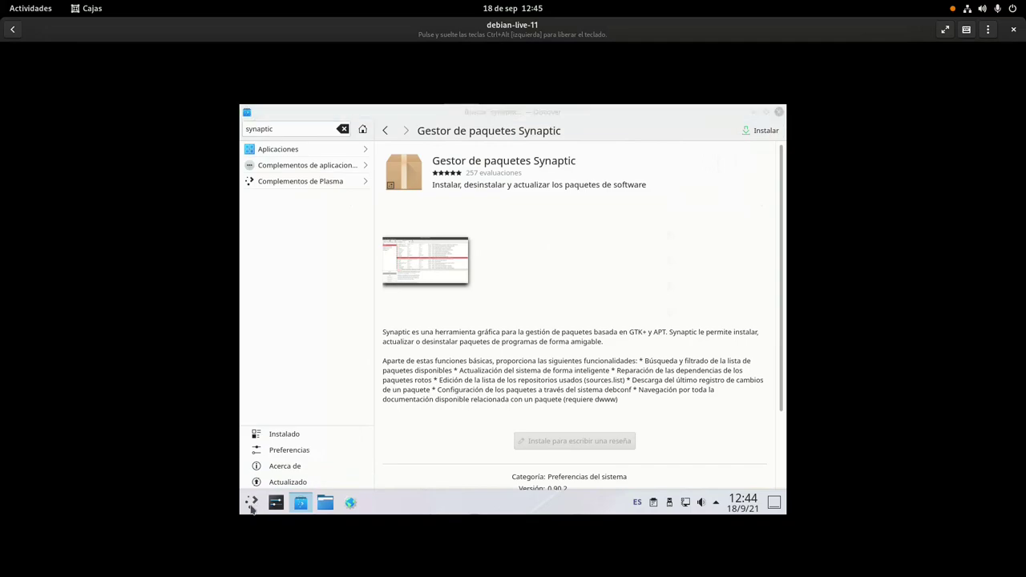
Close Discover and launch Synaptic from the launcher with the admin password
type("syn")
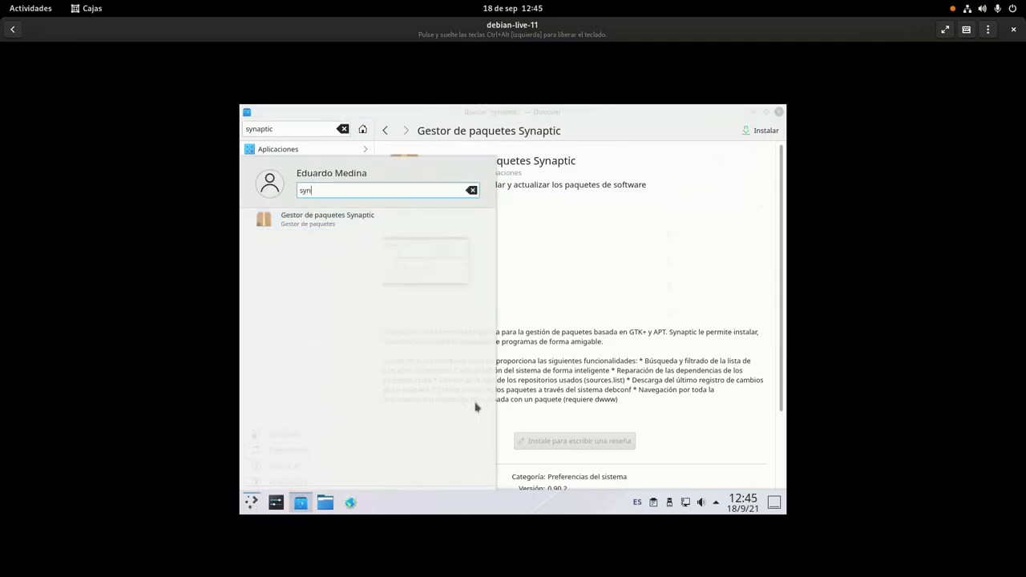
left_click(646, 275)
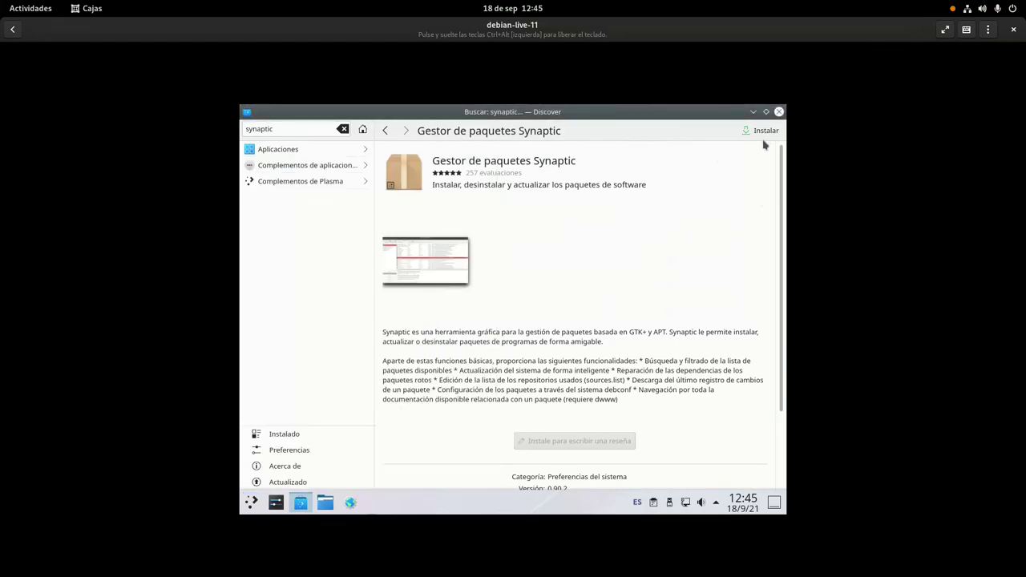
left_click(778, 111)
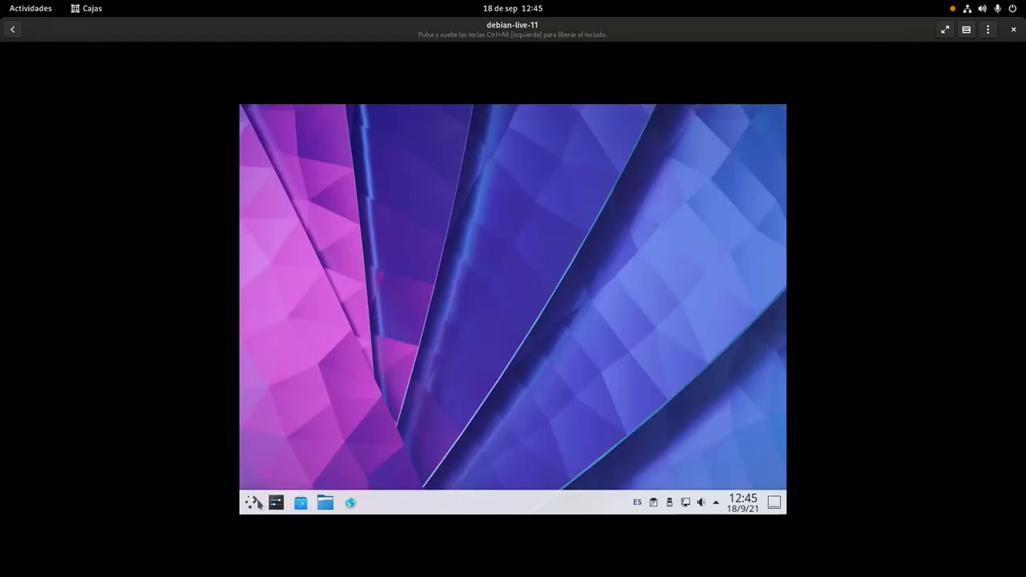
left_click(252, 502)
type("syn")
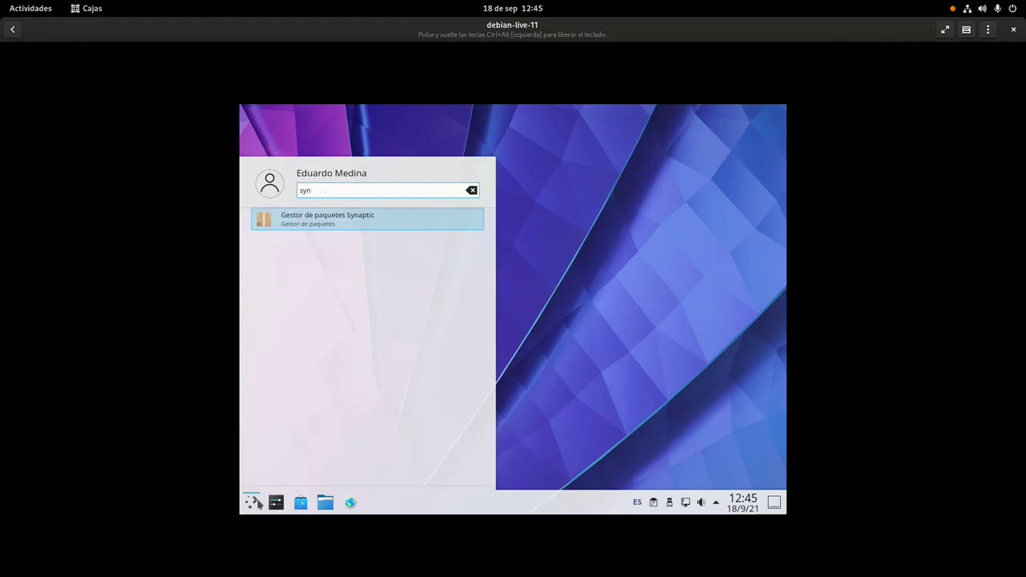
key("Return")
type("*******")
key("Return")
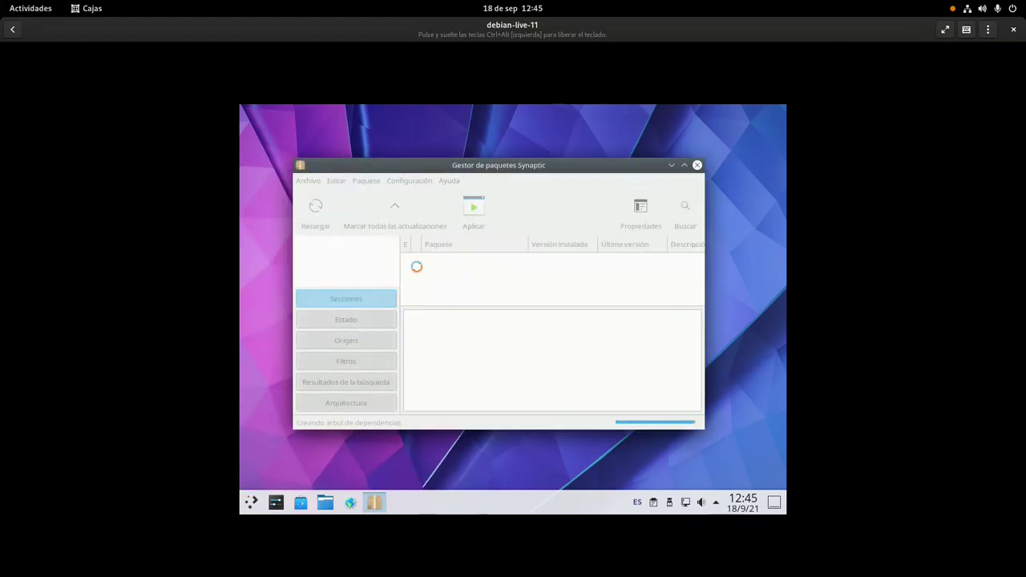
left_click(758, 380)
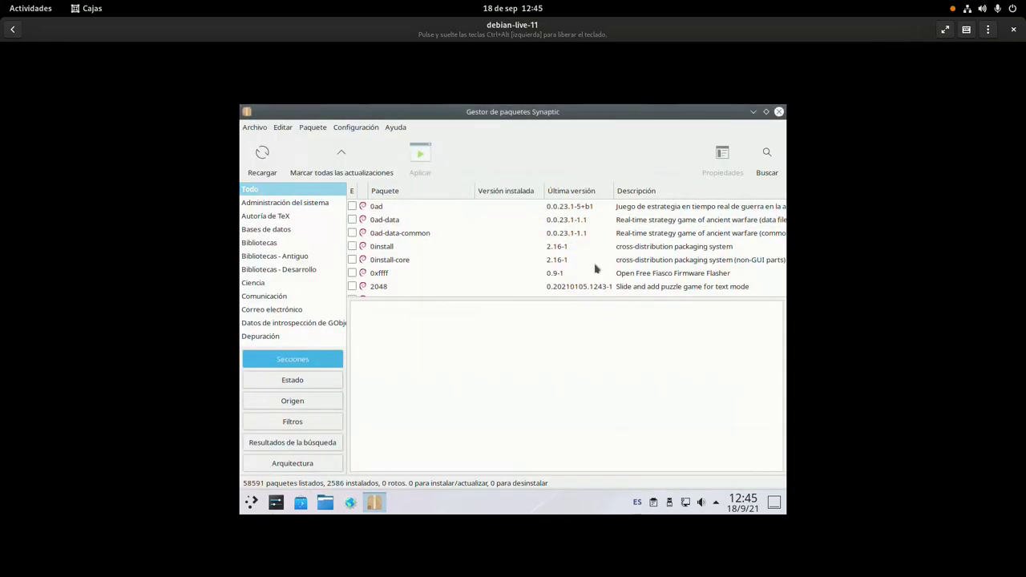
Review both tabs of Synaptic's Repositorios settings and close the dialog
left_click(362, 128)
left_click(362, 154)
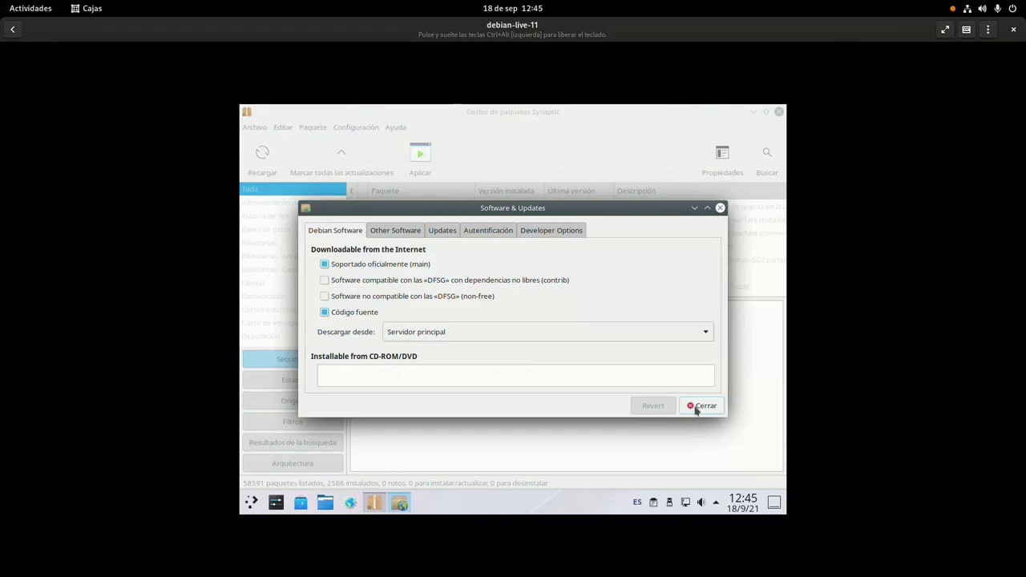
left_click(405, 233)
left_click(346, 232)
left_click(396, 232)
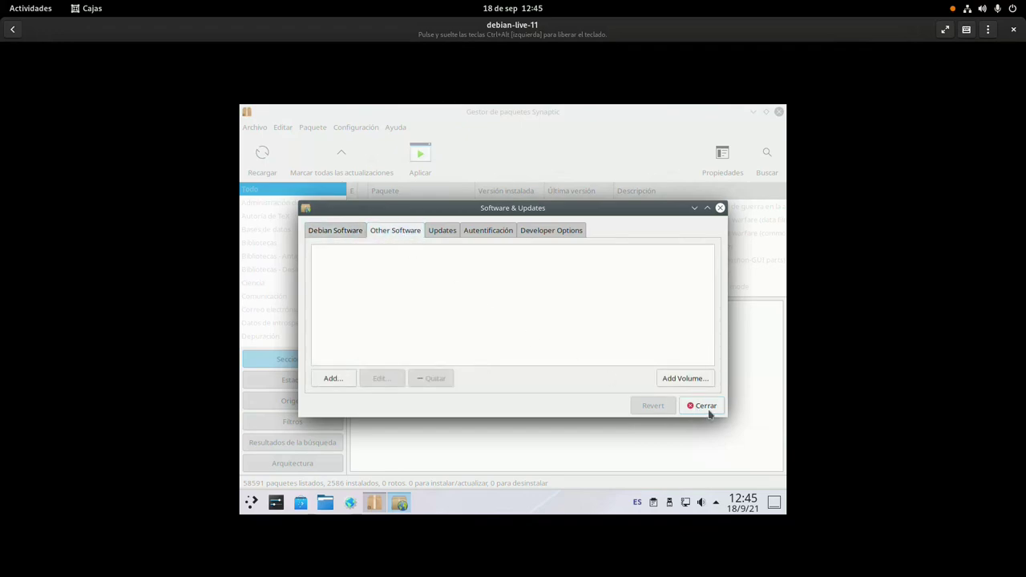
left_click(704, 407)
left_click(429, 221)
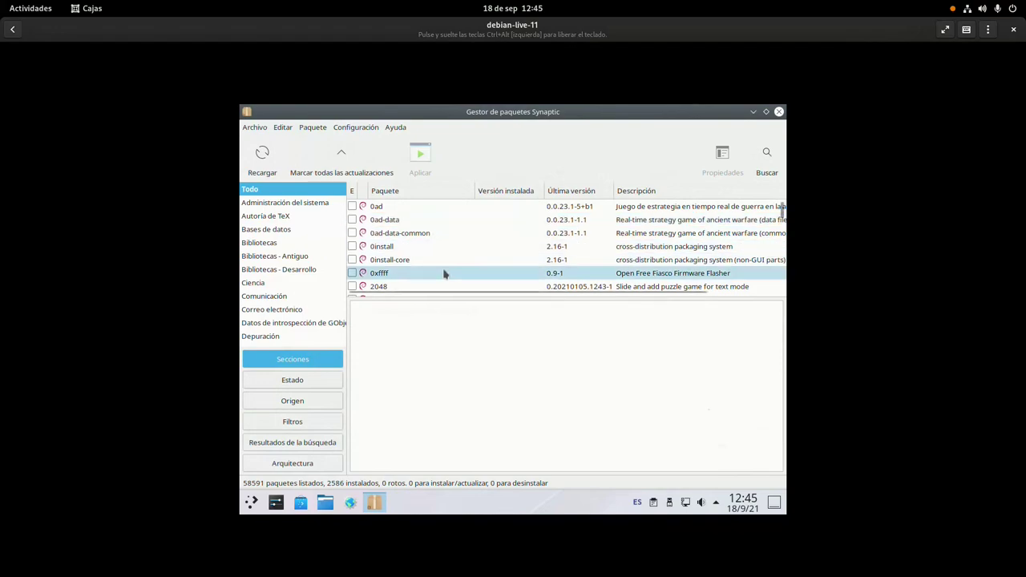
Search Synaptic for 'spice' packages and scroll through the results
left_click(767, 156)
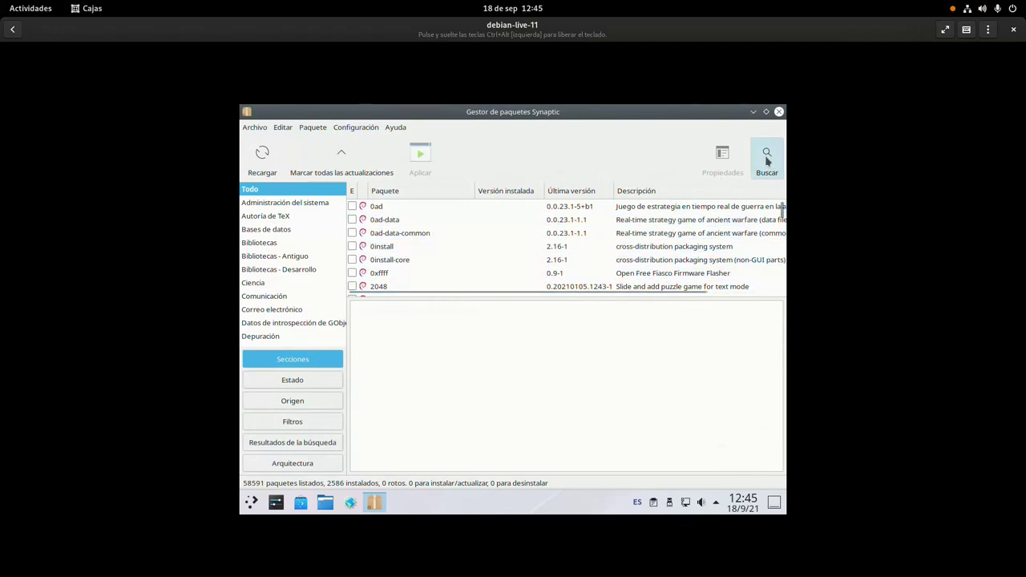
type("spice")
key("Return")
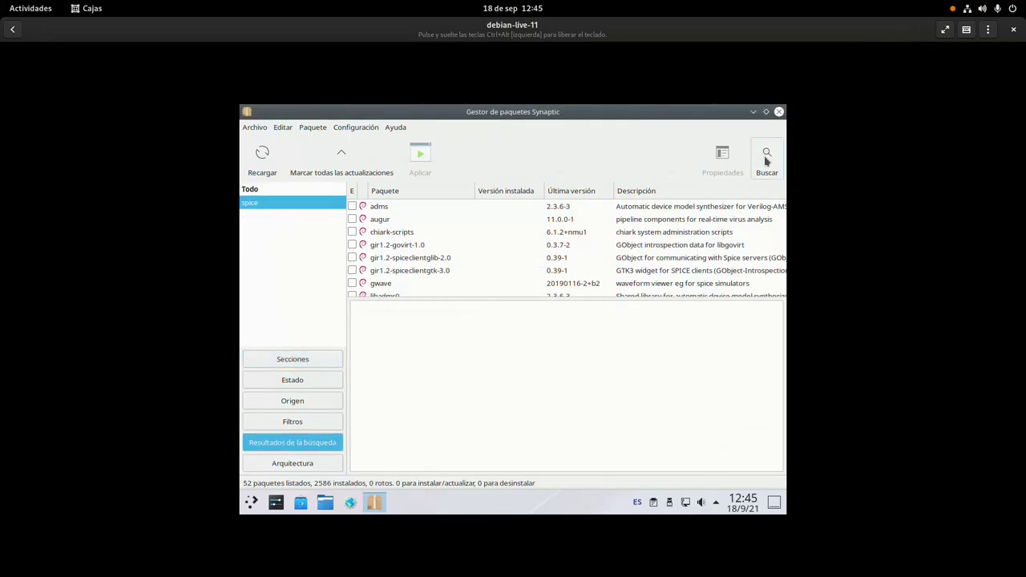
scroll(468, 236, "down", 5)
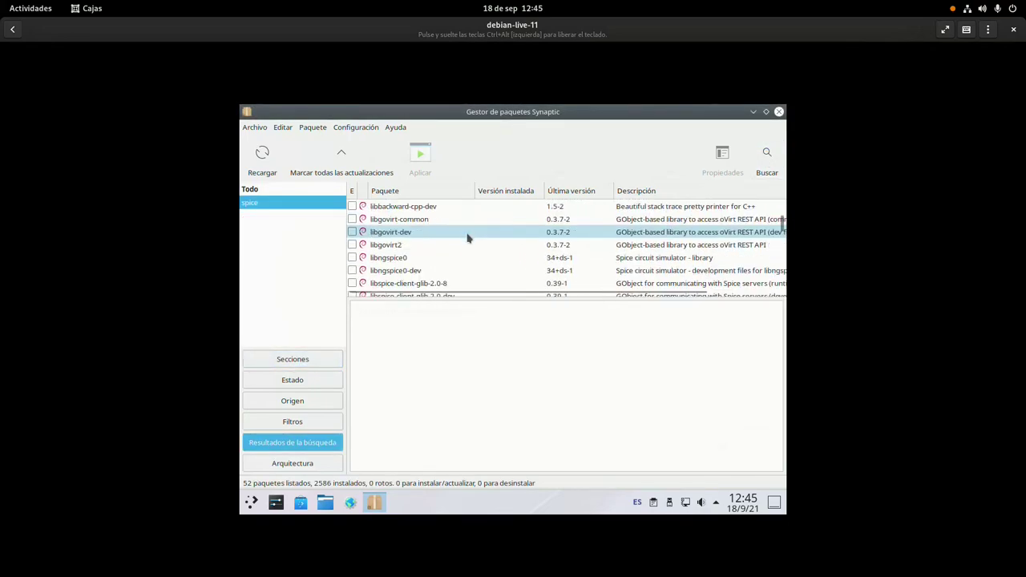
left_click_drag(460, 300, 470, 440)
scroll(450, 351, "down", 2)
scroll(450, 351, "down", 6)
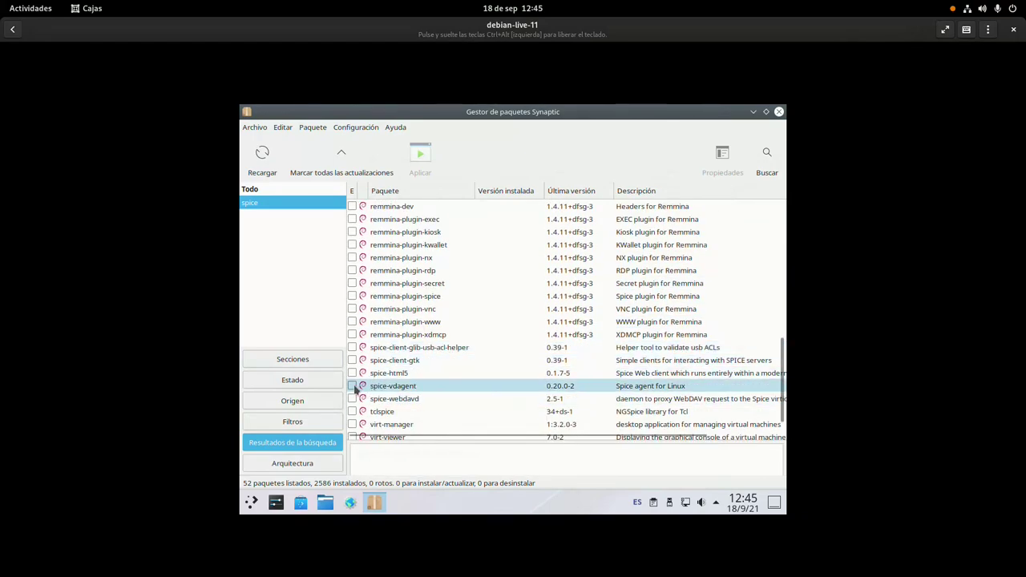
Mark spice-vdagent and spice-webdavd for installation, accepting dependency libavahi-gobject0
left_click(353, 387)
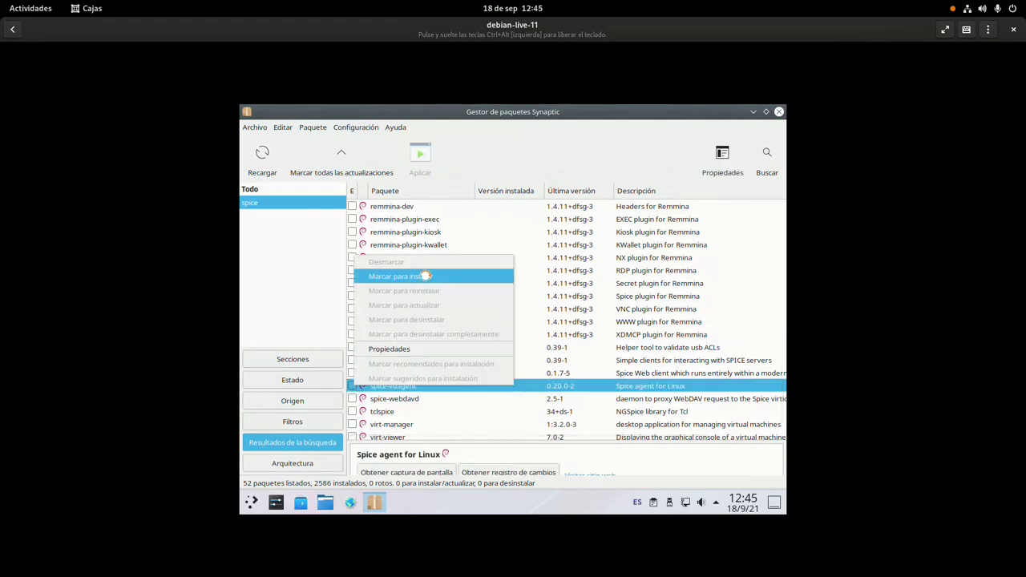
left_click(425, 275)
left_click(355, 400)
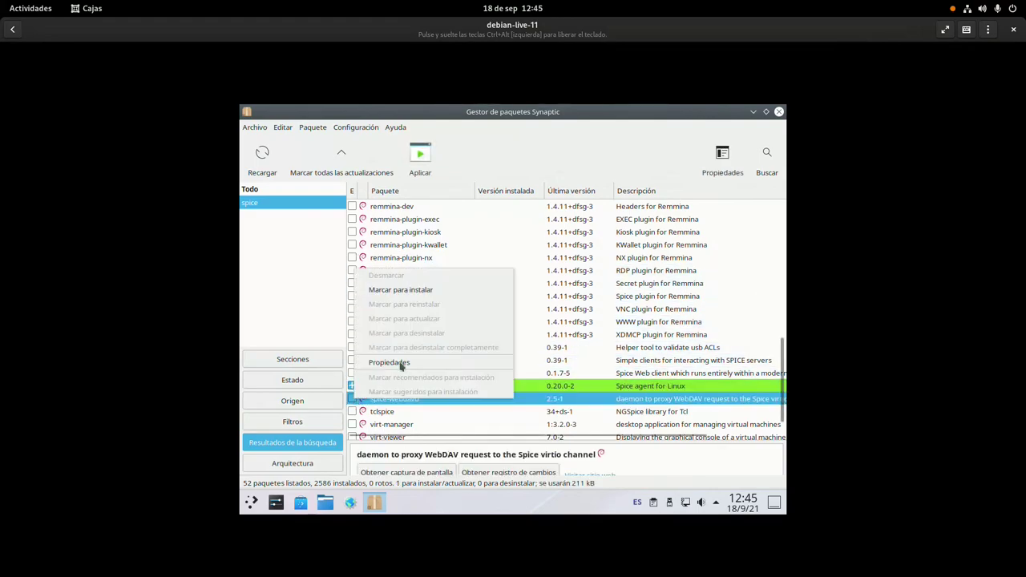
left_click(424, 291)
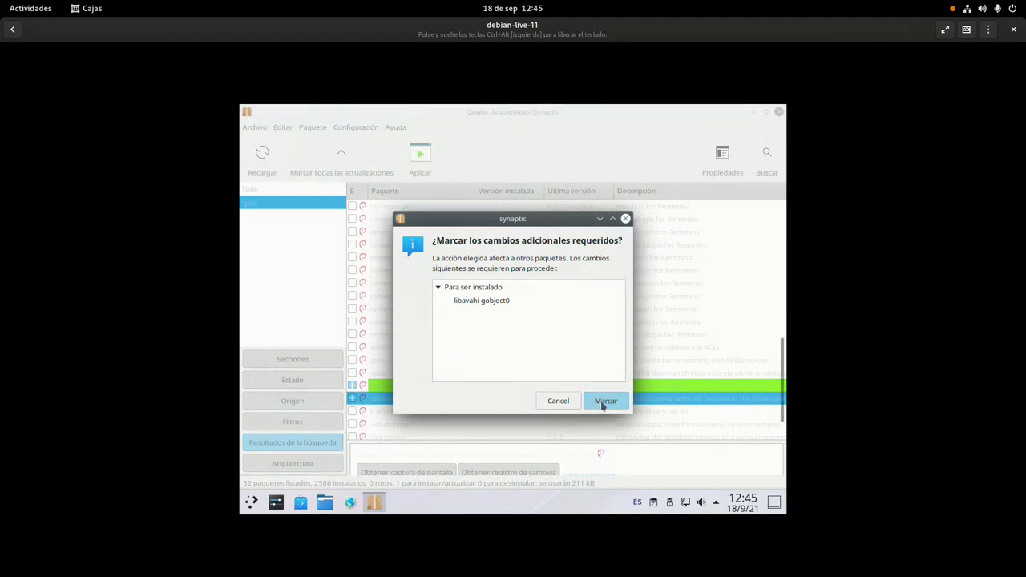
left_click(604, 401)
Apply the three-package installation, auto-closing the progress window, then close Synaptic
left_click(422, 156)
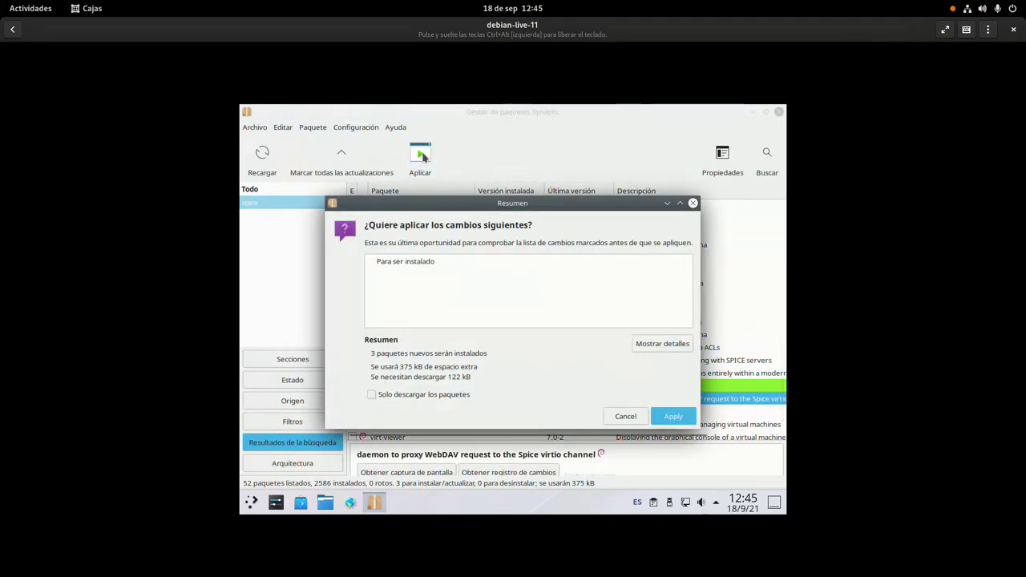
left_click(668, 415)
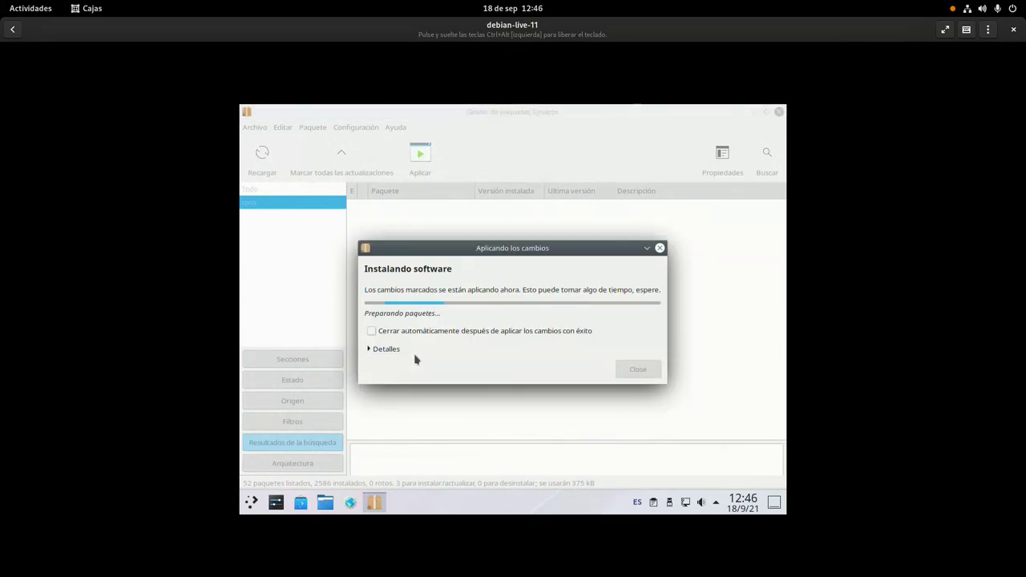
left_click(408, 331)
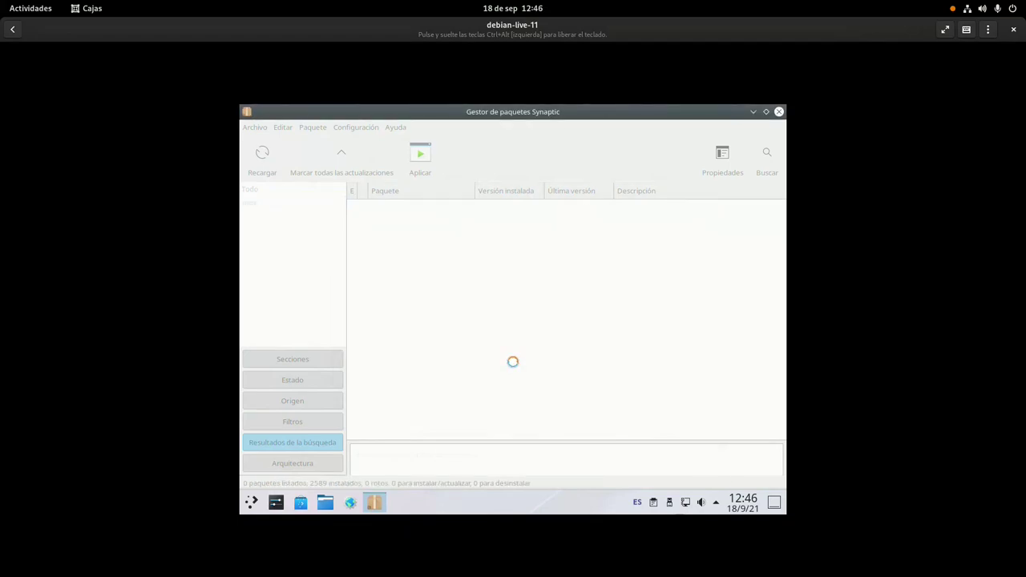
left_click(778, 111)
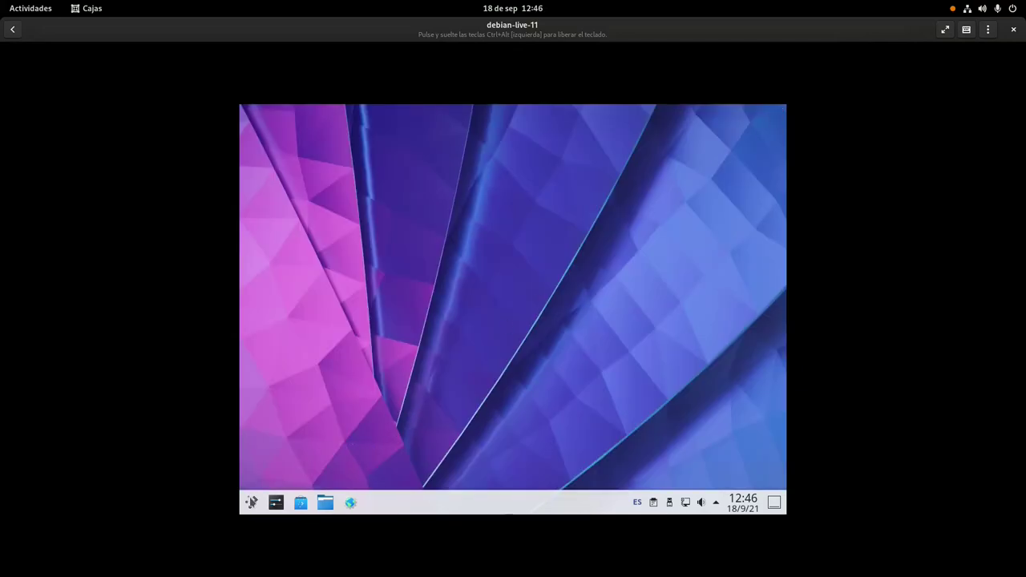
Restart the VM from the launcher's power options and log back in to Plasma
left_click(251, 502)
mouse_move(465, 469)
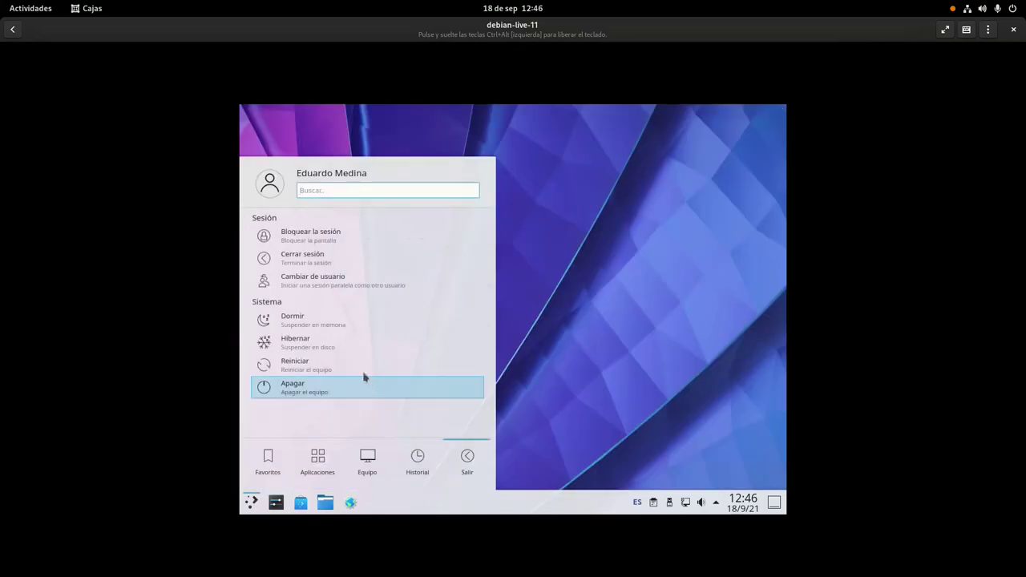
left_click(365, 382)
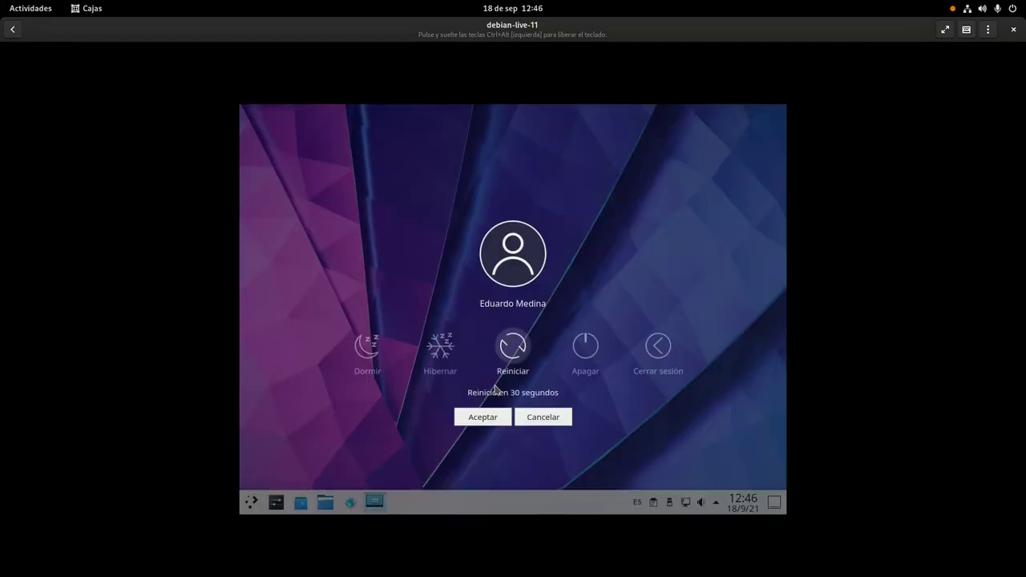
left_click(514, 353)
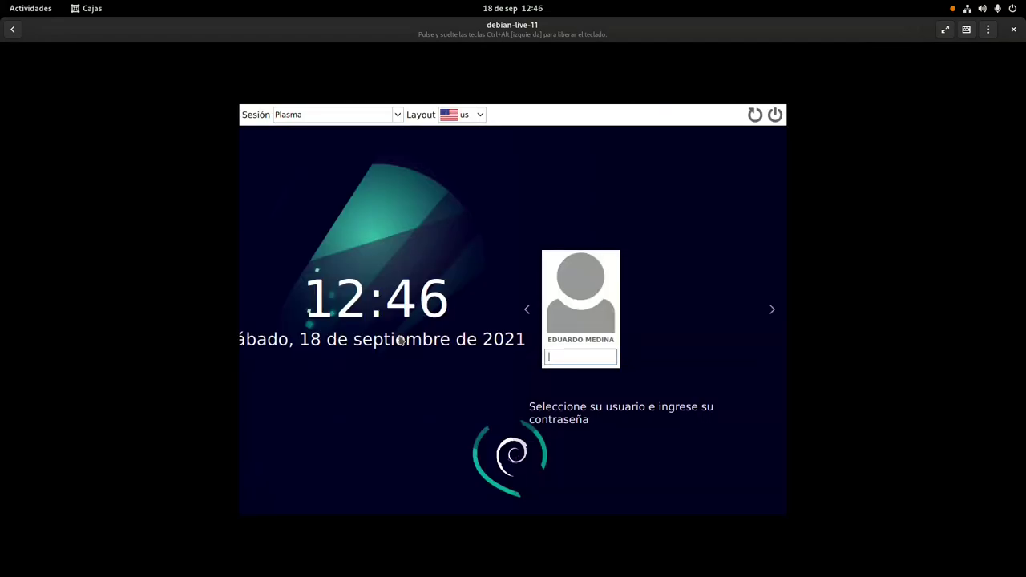
type("********")
key("Return")
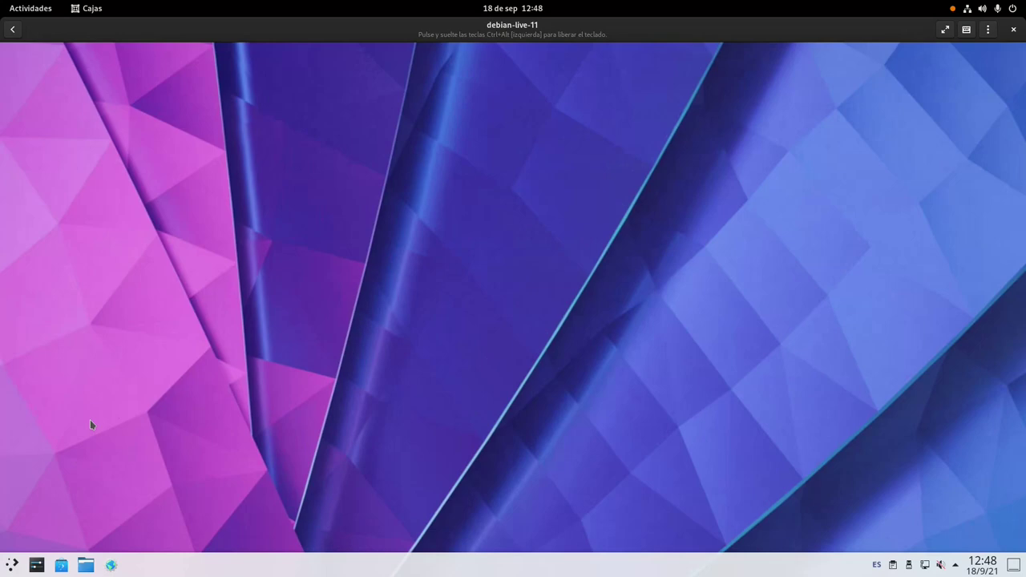
Launch Synaptic via the 'syn' search, authenticate with the administrator password, and restore its window
left_click(11, 565)
type("syn")
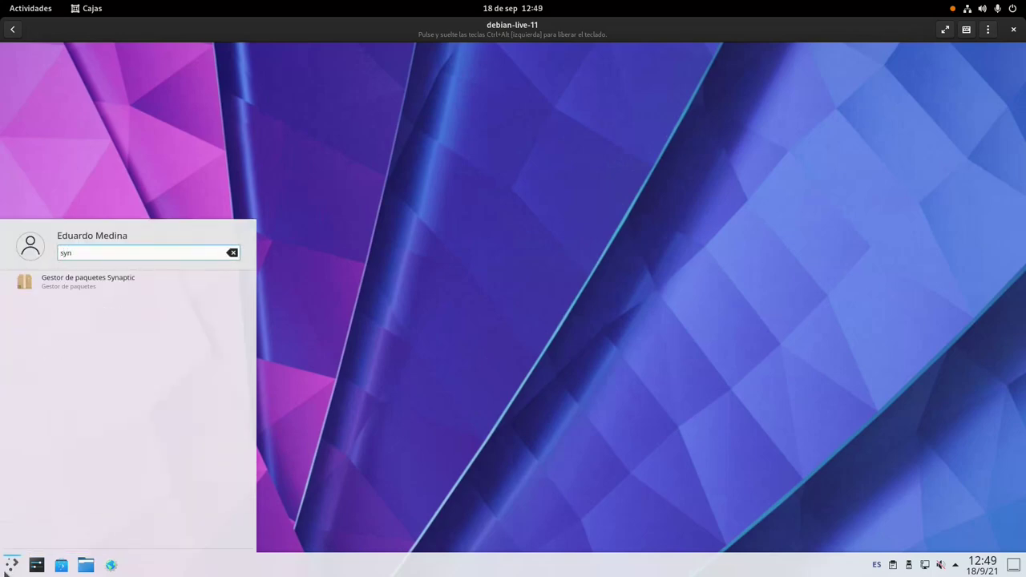
key("Return")
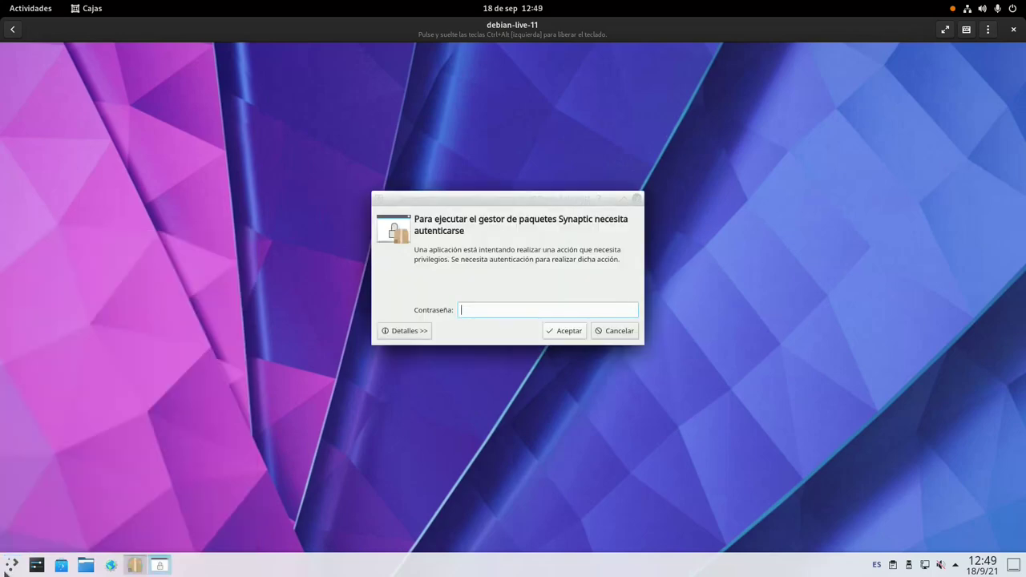
key("Return")
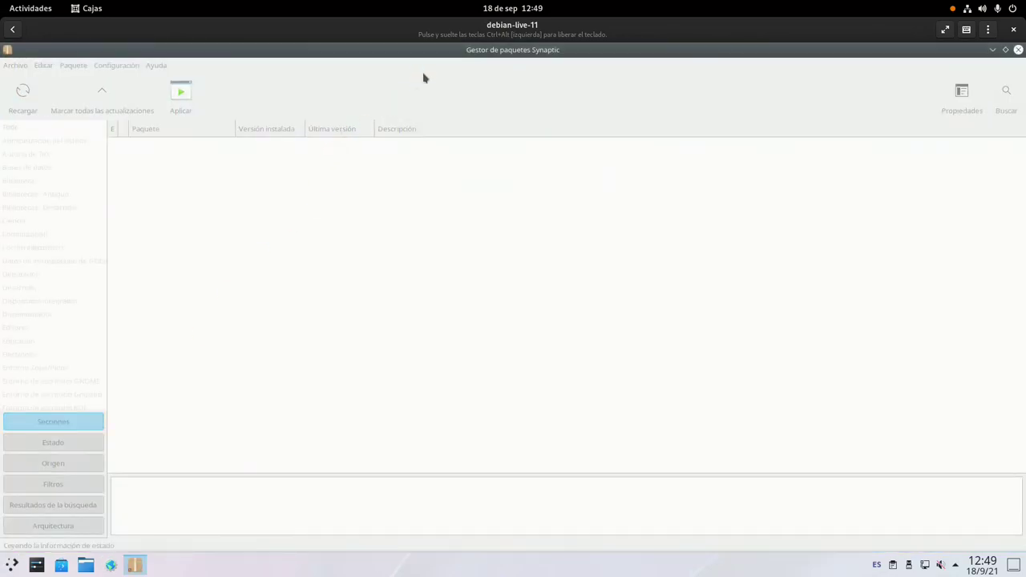
double_click(438, 51)
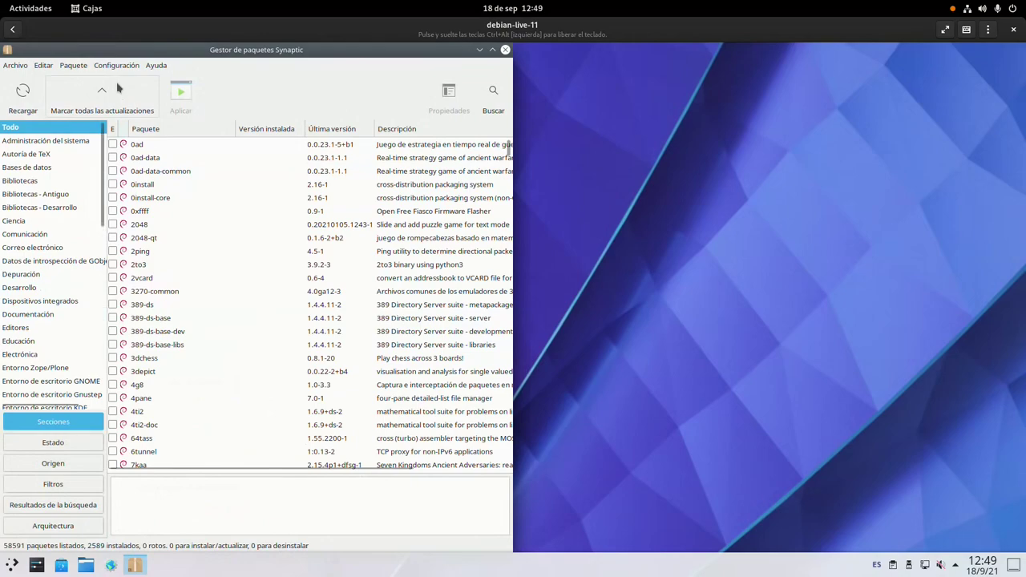
Launch Firefox ESR from the application search
left_click(11, 565)
type("fir")
key("Return")
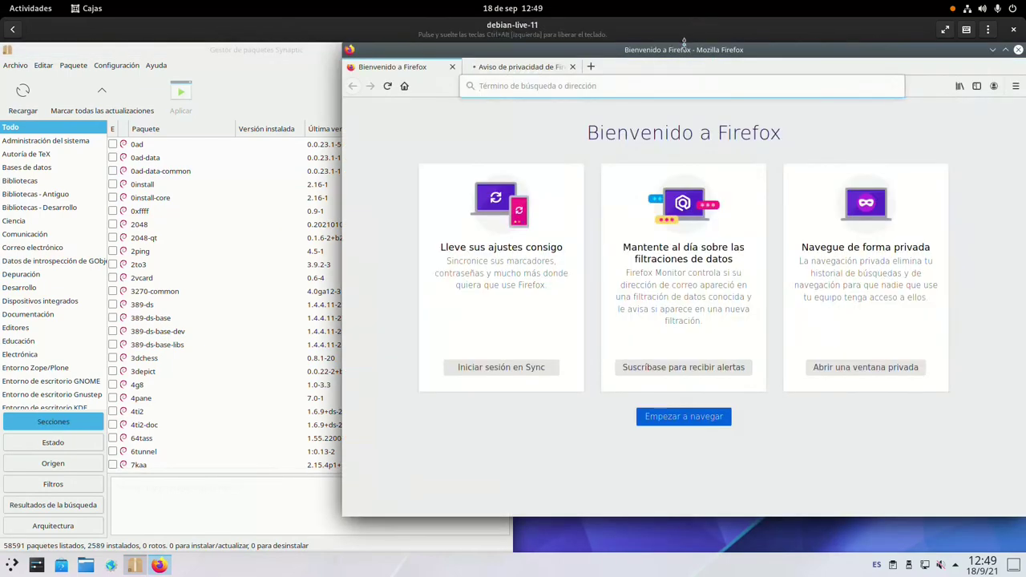
Tile Firefox to the right half and Google 'debian backports', accepting the cookie consent
left_click_drag(687, 50, 1022, 224)
left_click(731, 87)
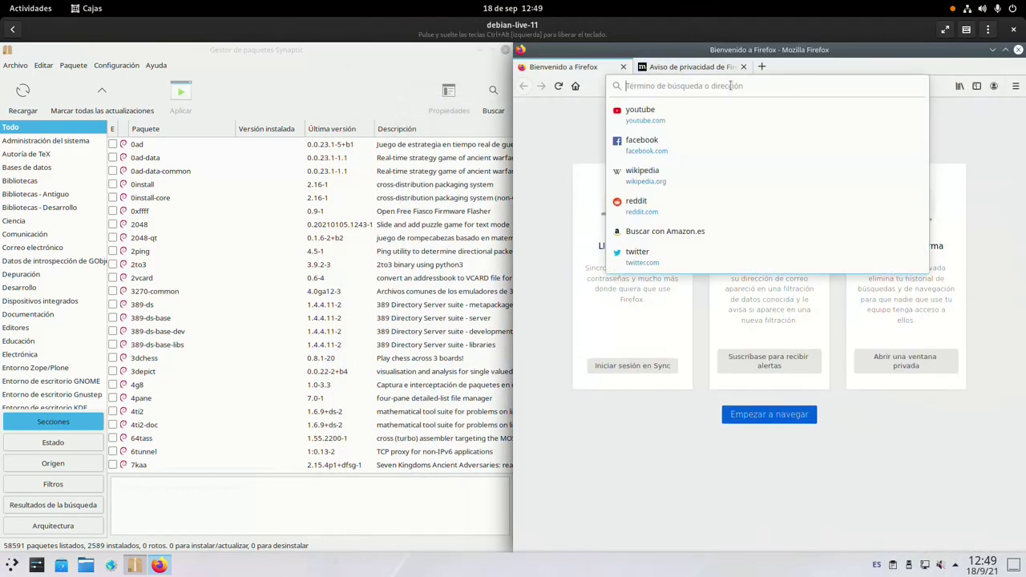
type("d")
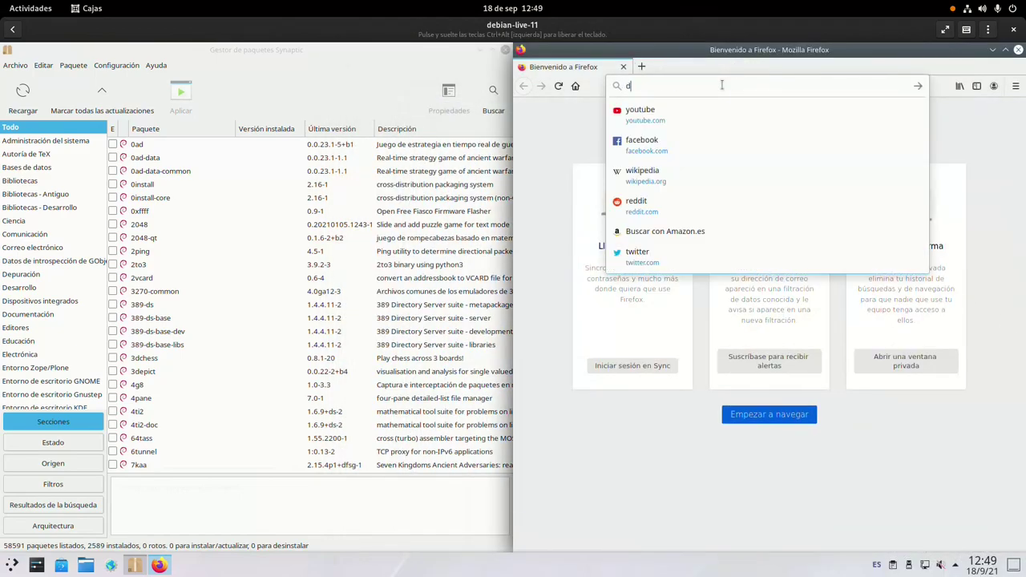
type("ebian backports")
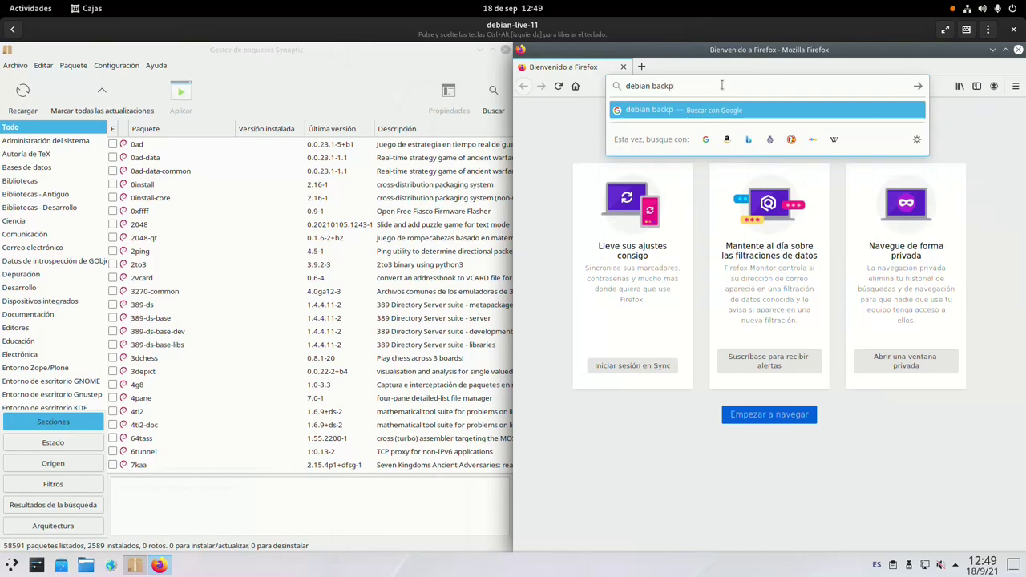
key("Return")
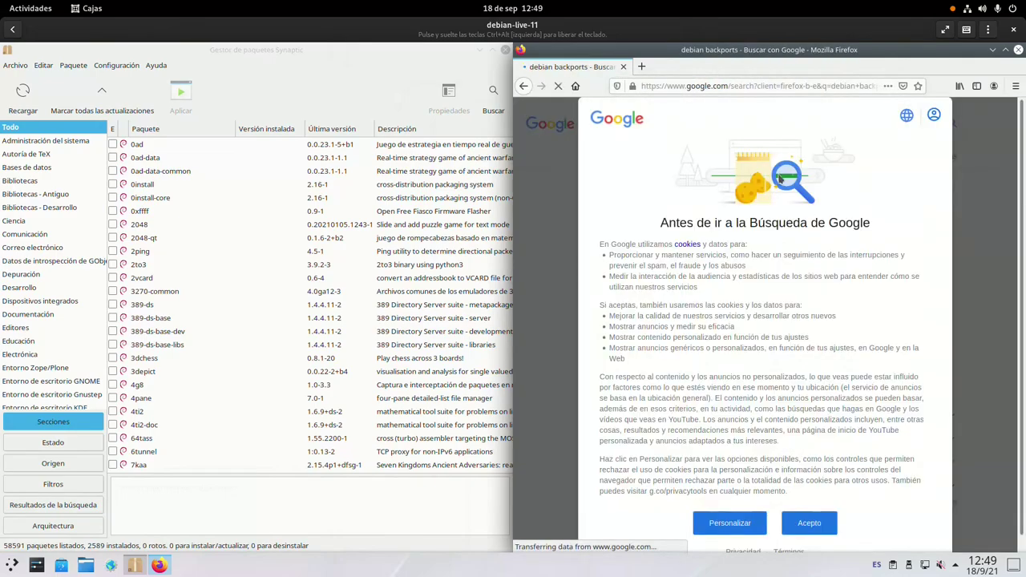
left_click(807, 529)
left_click(636, 269)
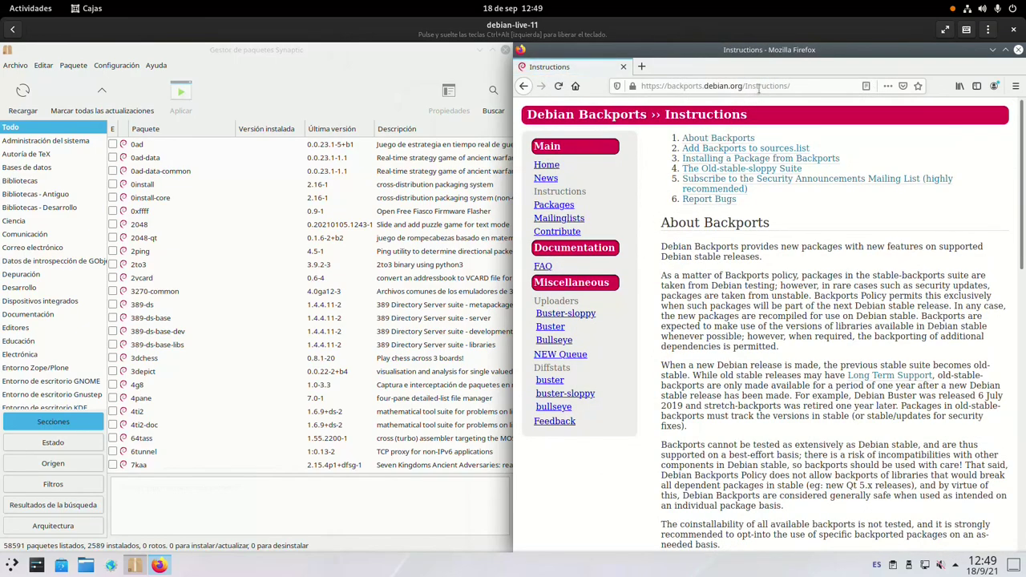
scroll(805, 374, "down", 5)
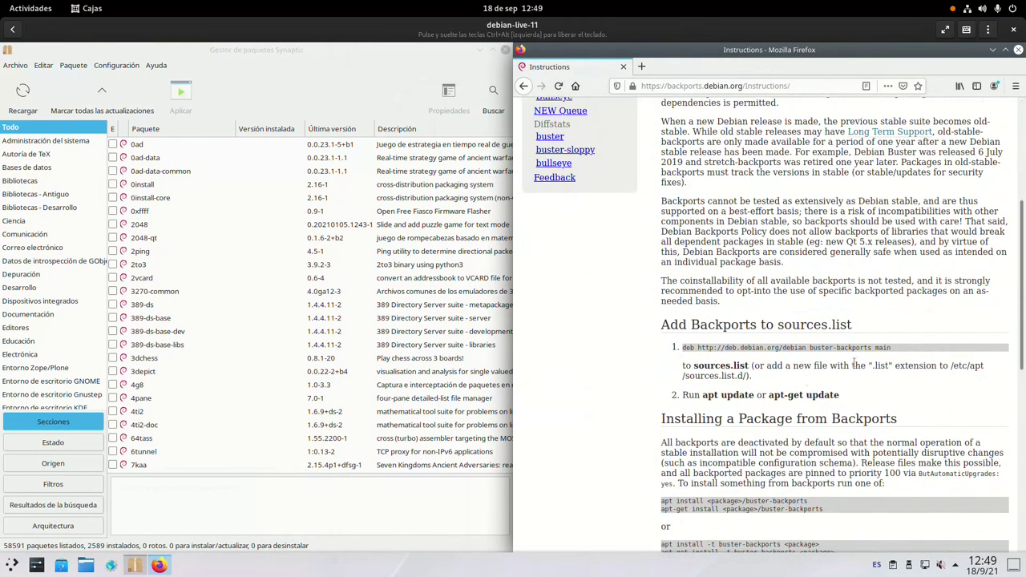
left_click_drag(891, 347, 684, 353)
right_click(698, 350)
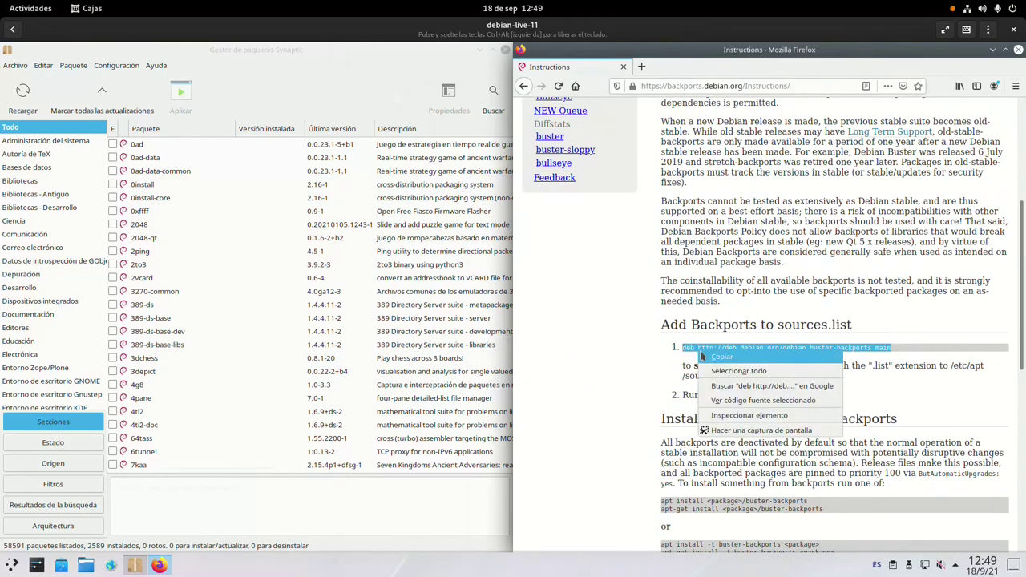
left_click(721, 356)
Tick contrib and non-free in Synaptic's Repositorios settings, then start adding an Other Software source
left_click(116, 65)
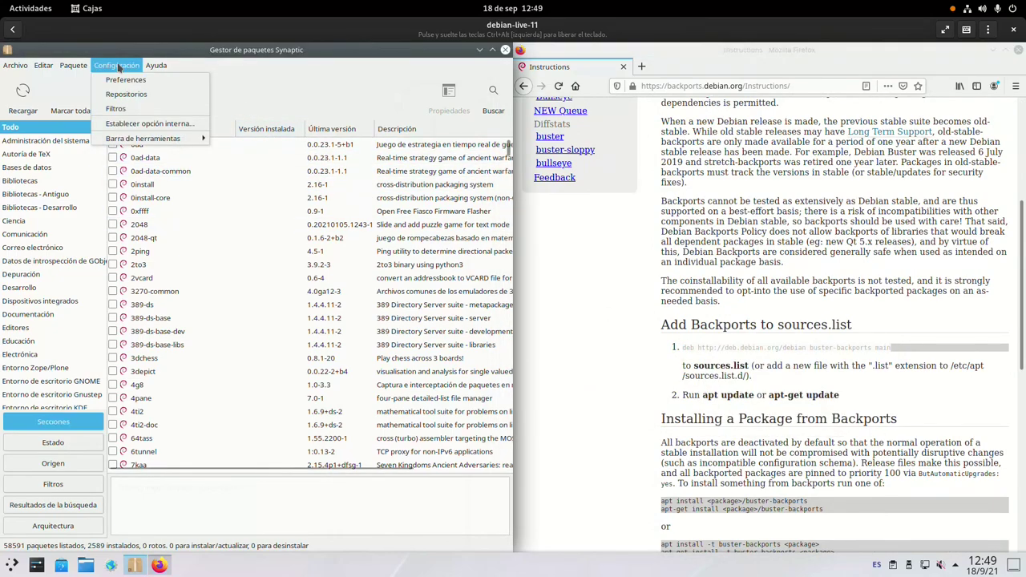
left_click(126, 94)
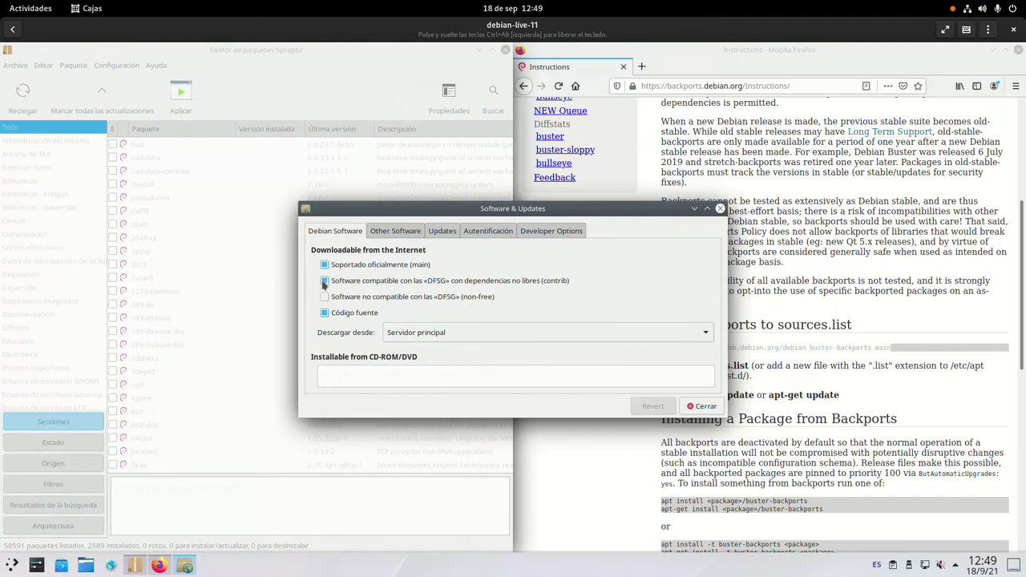
left_click(324, 282)
left_click(324, 297)
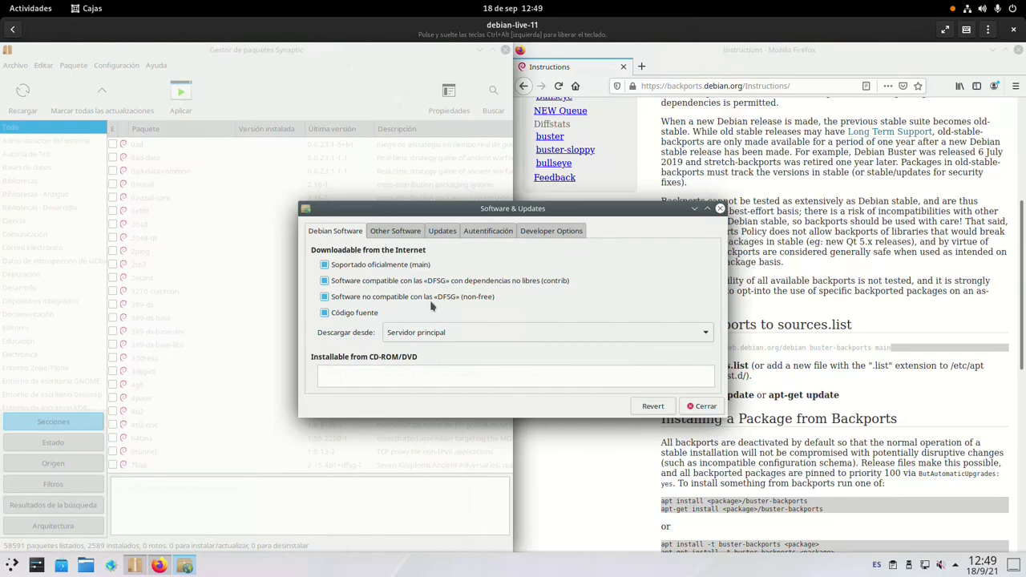
left_click(395, 232)
left_click(333, 380)
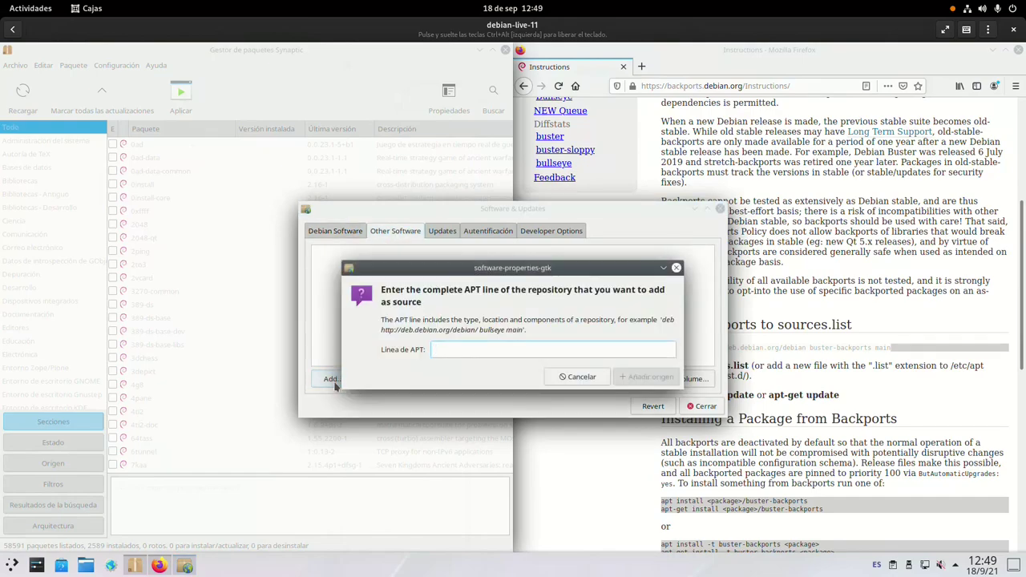
Paste and add the buster-backports main APT line, review both tabs, and close the settings
key("ctrl+v")
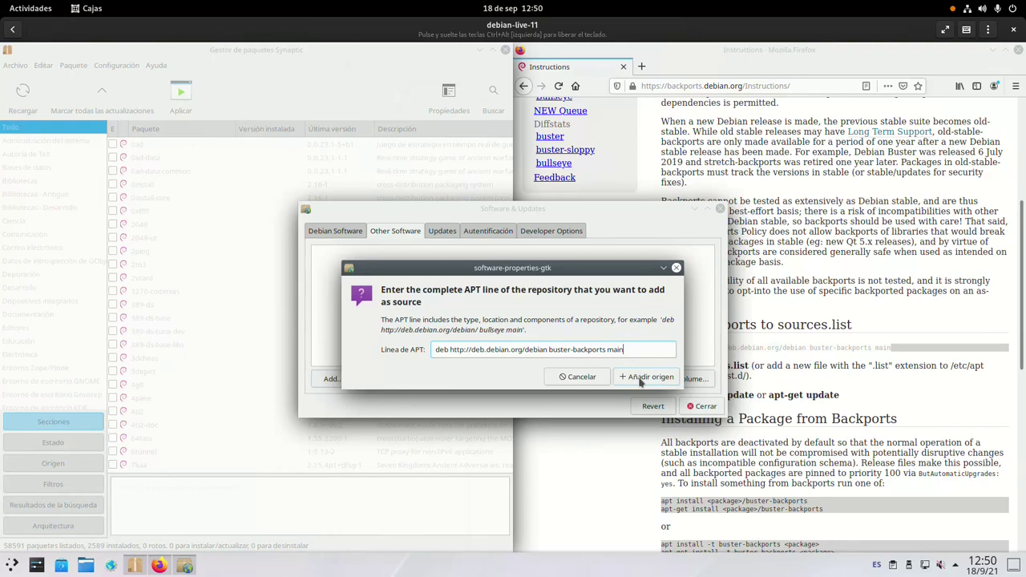
left_click(645, 377)
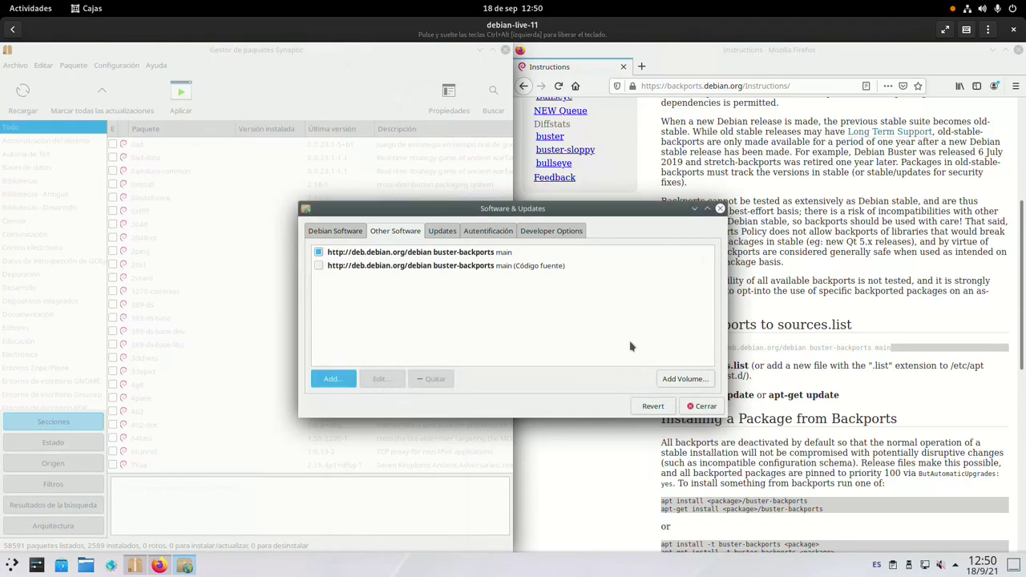
left_click(338, 231)
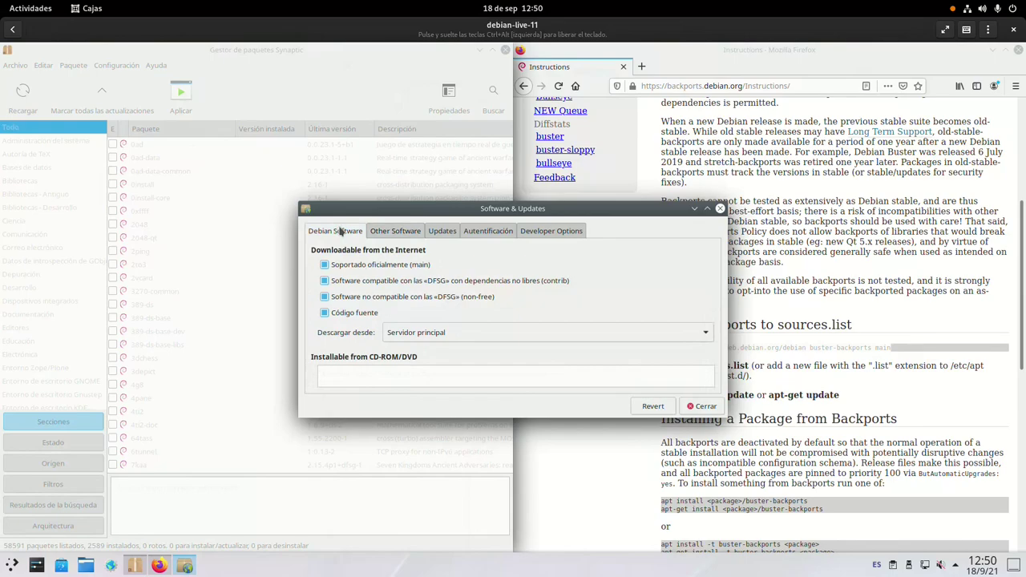
left_click(405, 232)
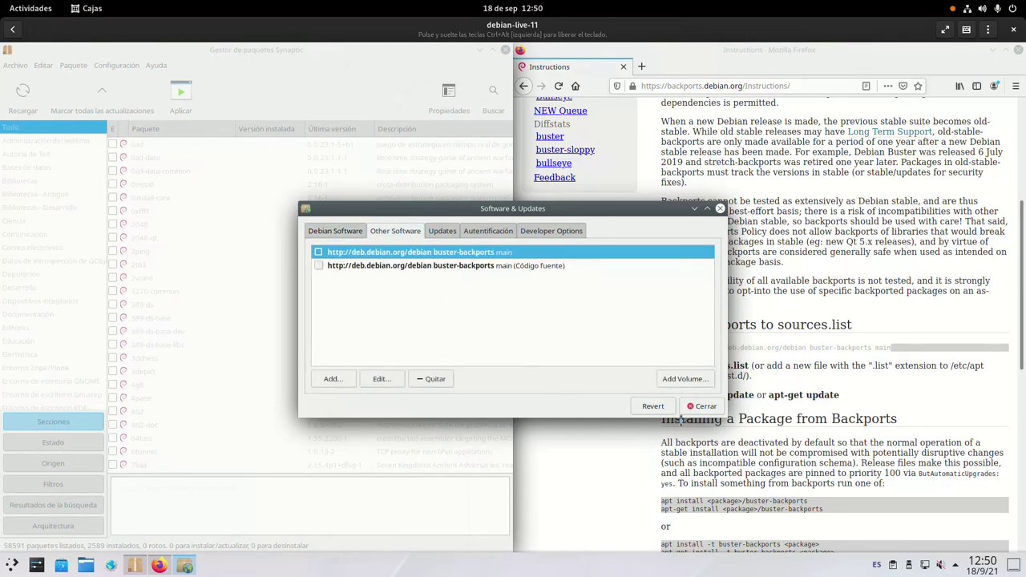
left_click(702, 407)
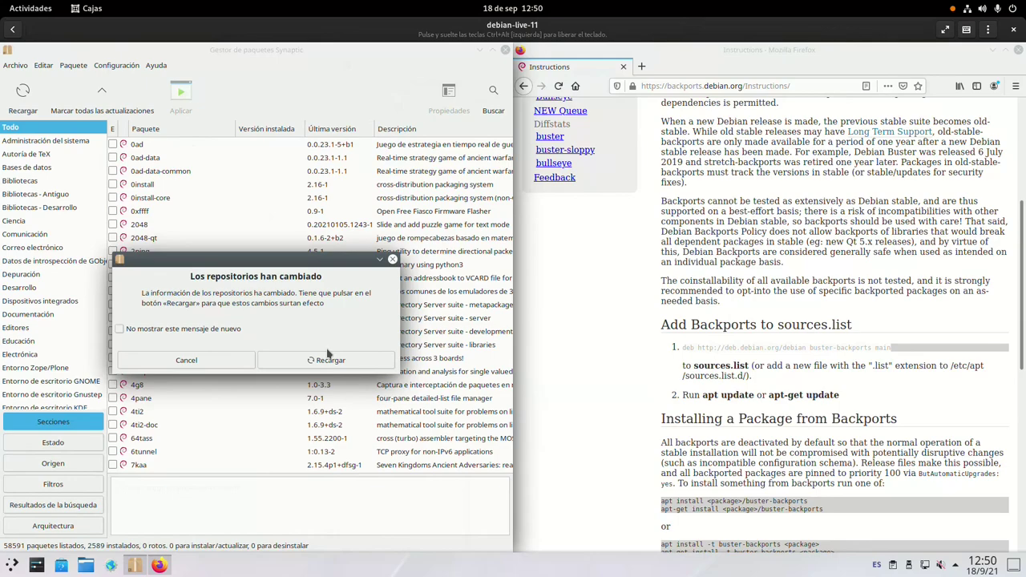
Reload, maximize Synaptic, close Firefox, enlarge the details pane, and reload again to list 59999 packages
left_click(325, 359)
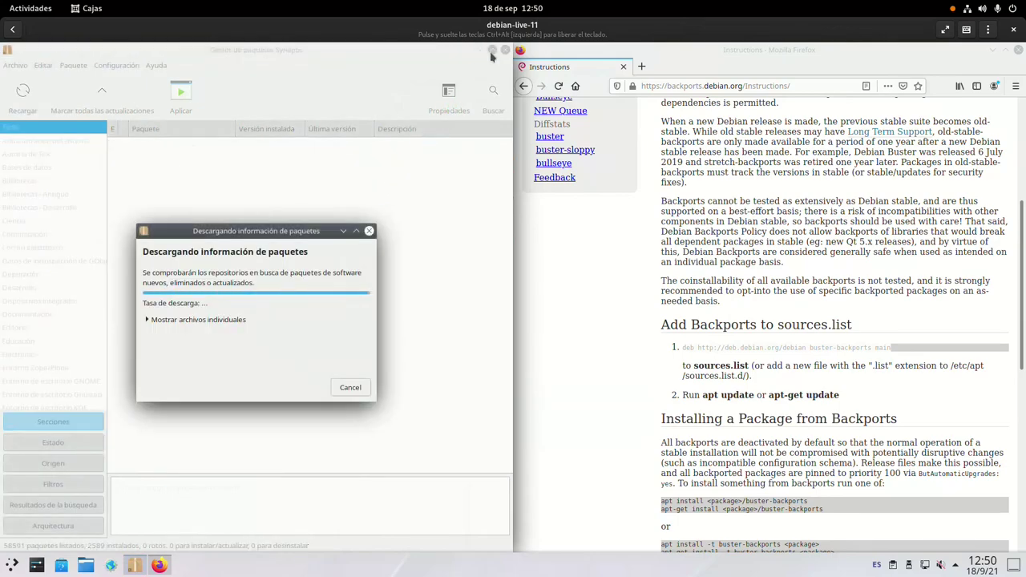
left_click(493, 51)
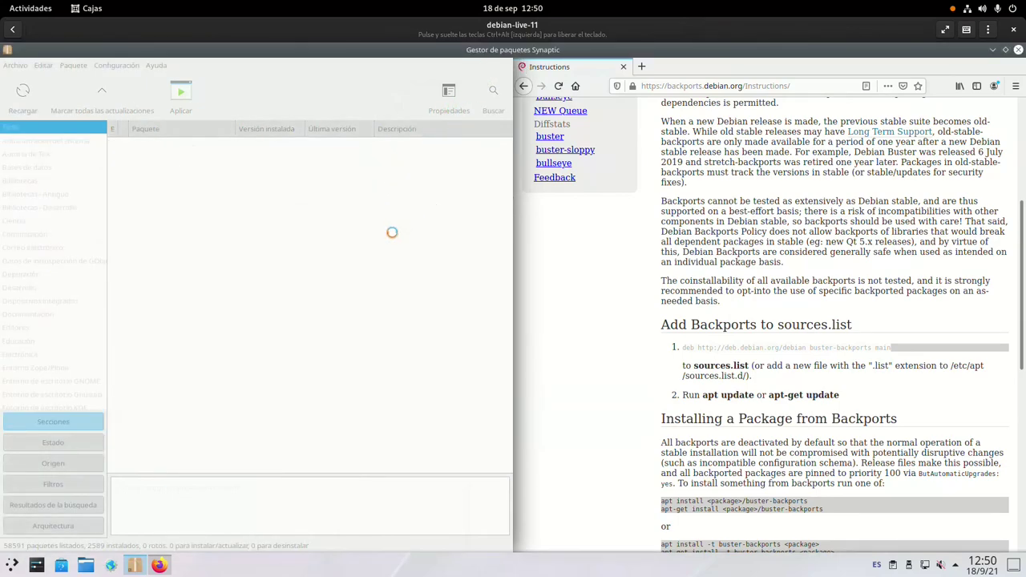
left_click(159, 565)
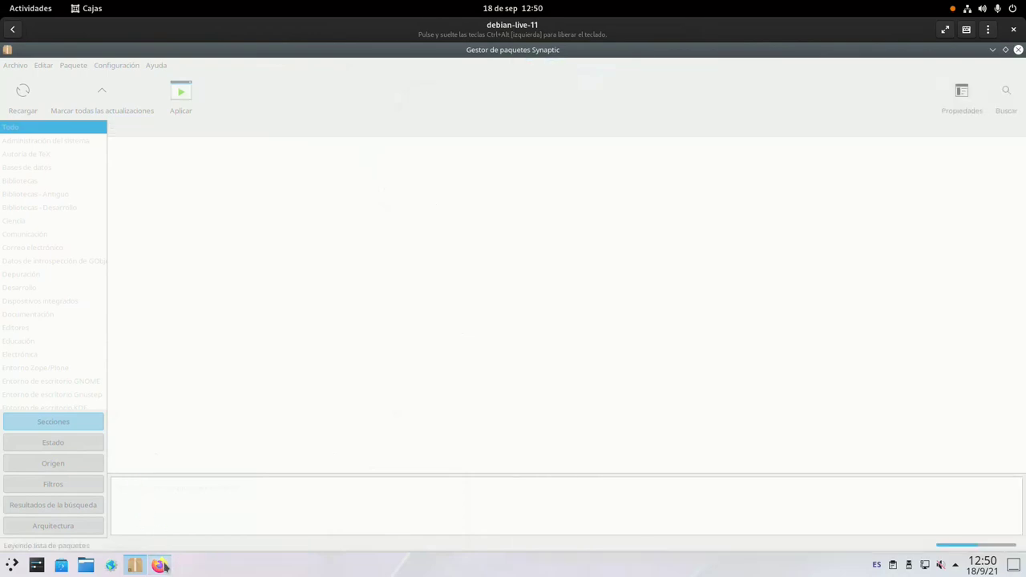
right_click(158, 565)
left_click(173, 548)
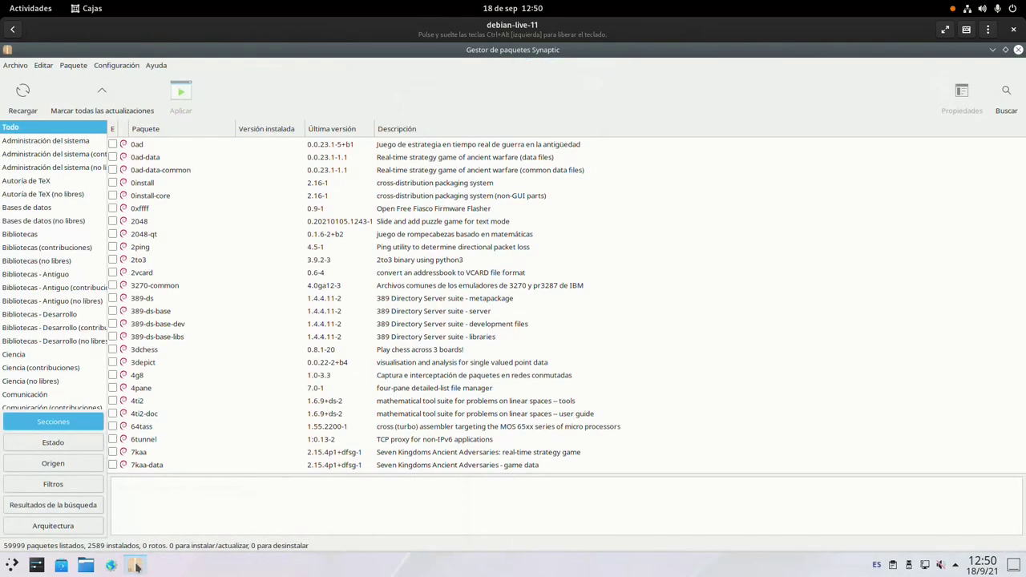
left_click_drag(271, 475, 275, 392)
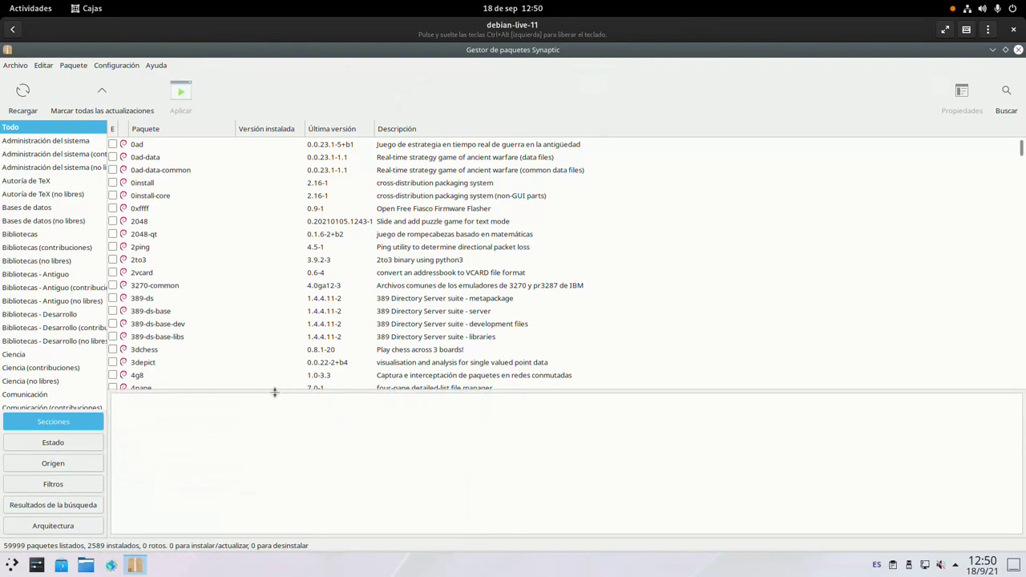
left_click(19, 94)
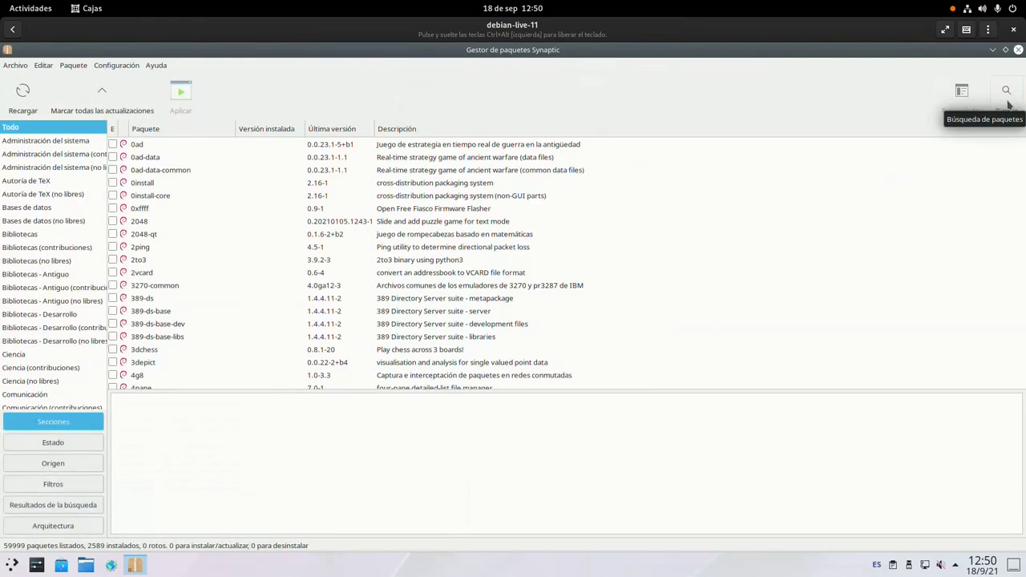
Search for xfsdump and mark it with its dependencies for installation
left_click(1006, 100)
type("xfsdump")
key("Return")
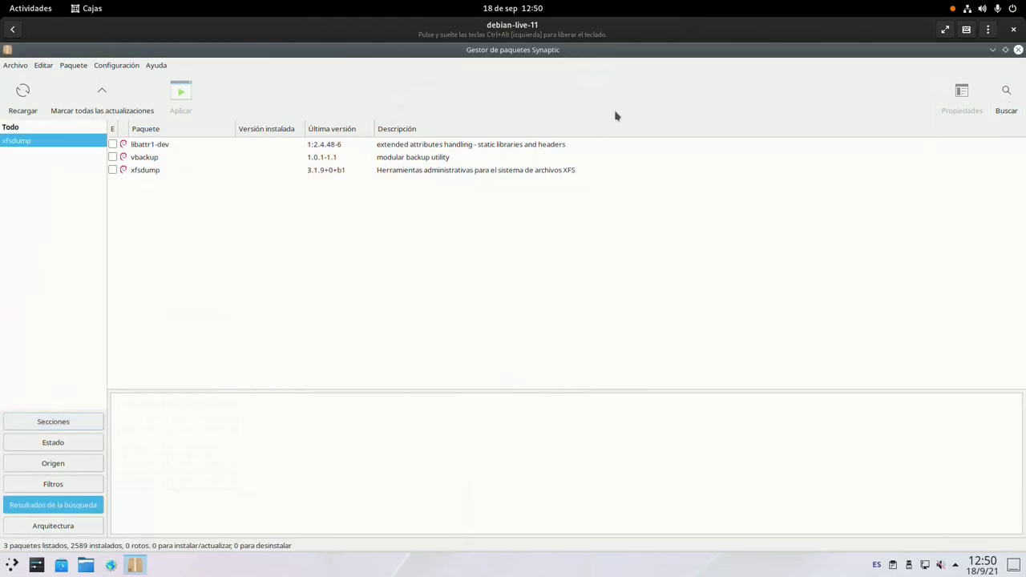
right_click(149, 170)
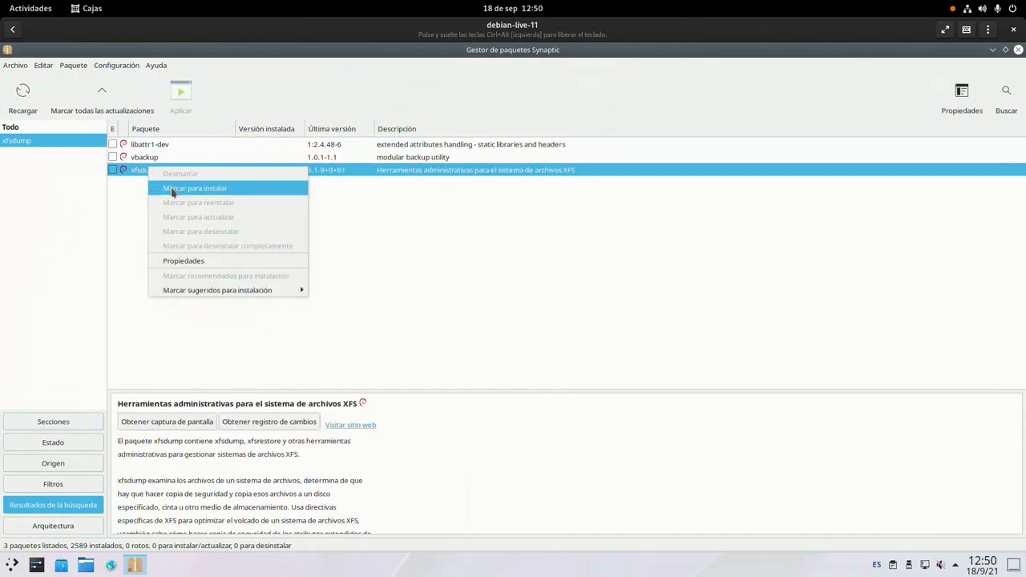
left_click(171, 189)
left_click(598, 401)
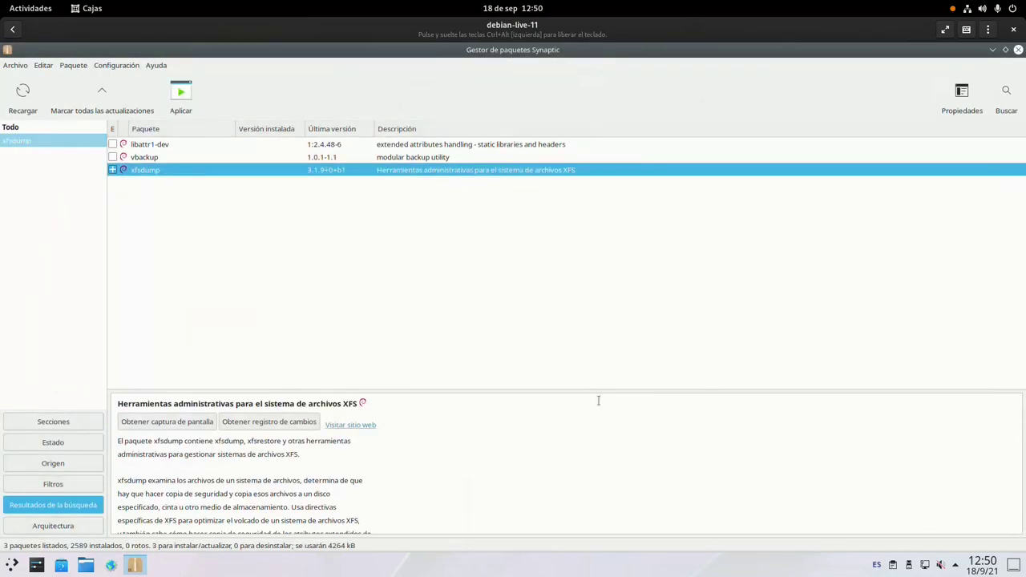
Search for xfsprogs and xfsdump to check their marks, viewing the vbackup details
left_click(1006, 97)
type("xfsprogs")
key("Return")
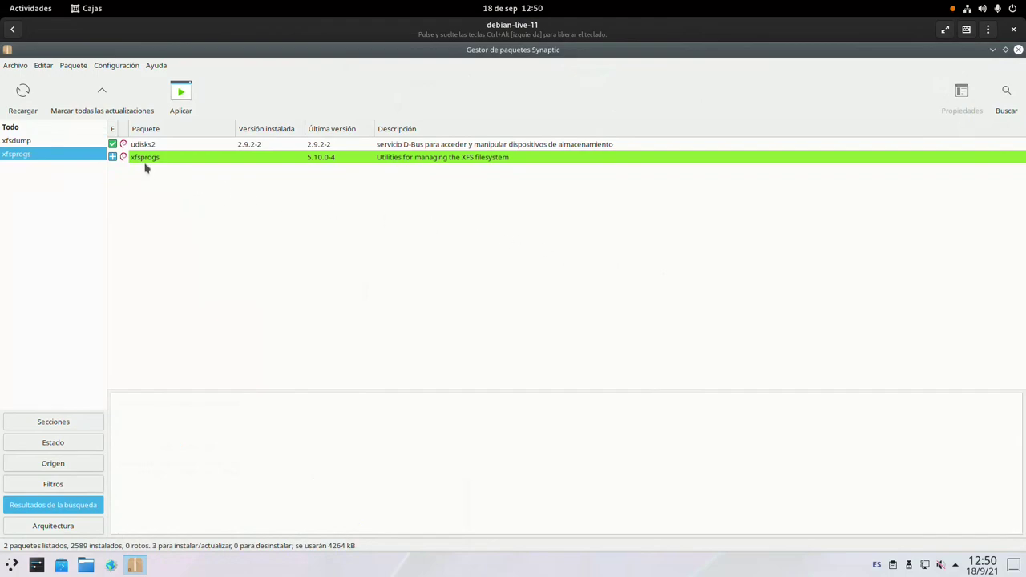
left_click(1005, 96)
key("BackSpace")
key("BackSpace")
key("BackSpace")
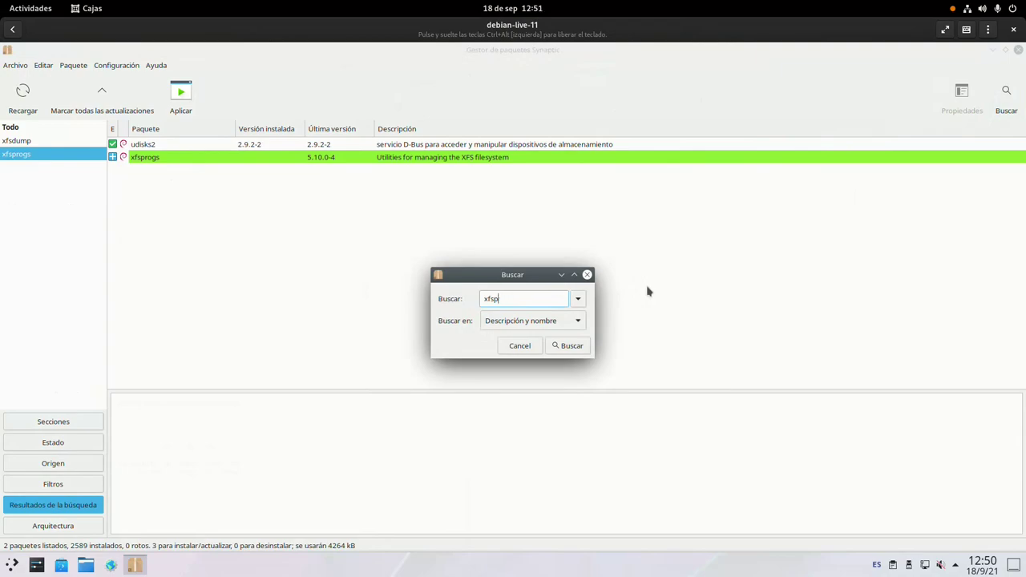
type("dump")
key("Return")
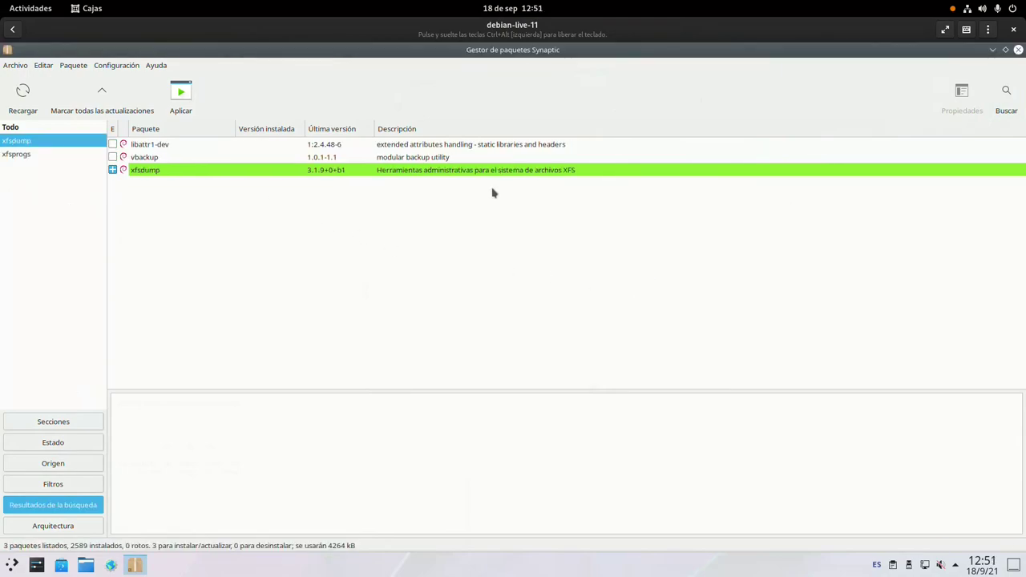
left_click(296, 157)
Search packages for 'rar'
left_click(1006, 94)
type("rar")
key("Return")
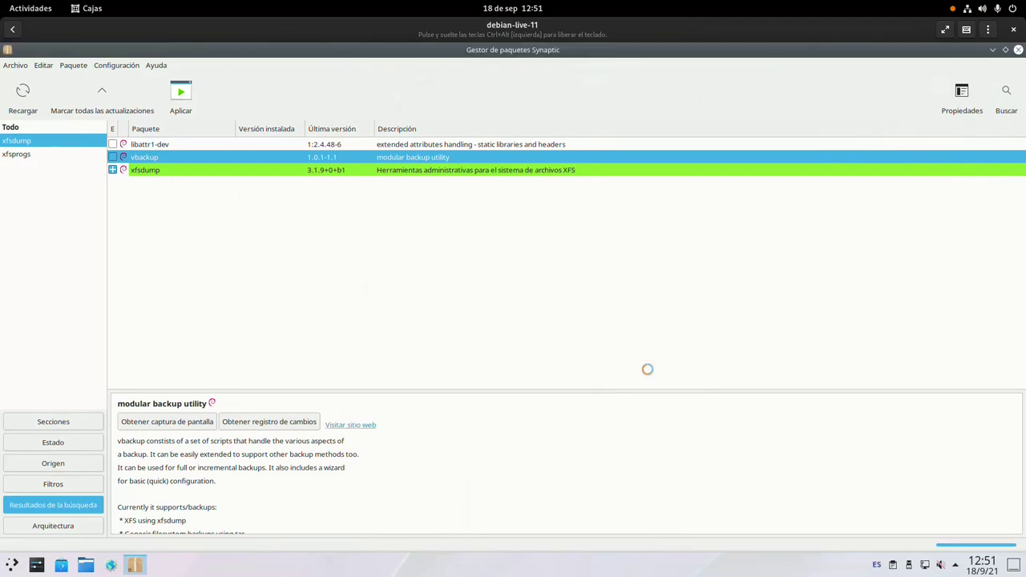
scroll(138, 277, "down", 20)
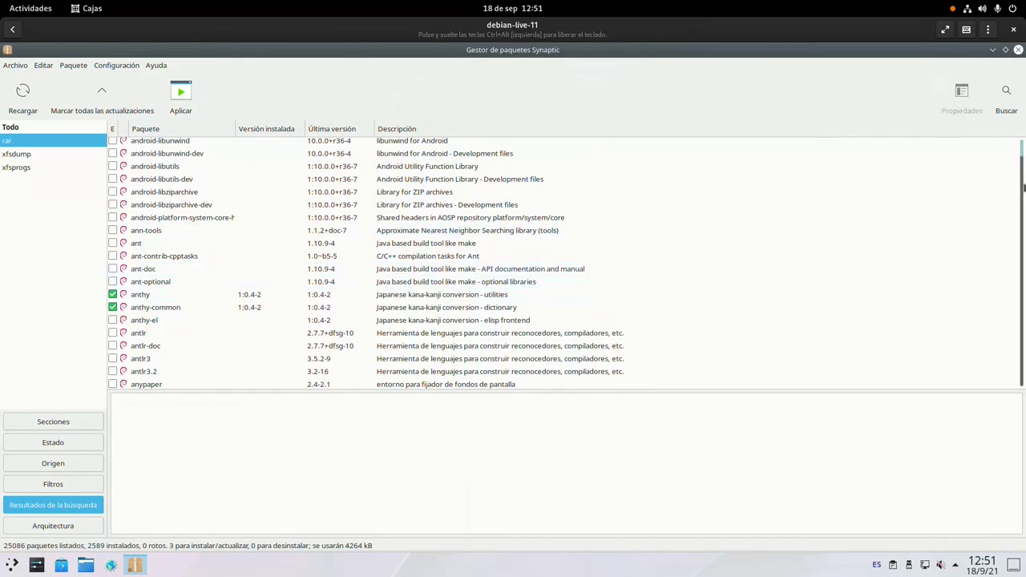
Find rar in the results and mark it for installation
left_click_drag(1022, 156, 988, 371)
scroll(394, 327, "up", 20)
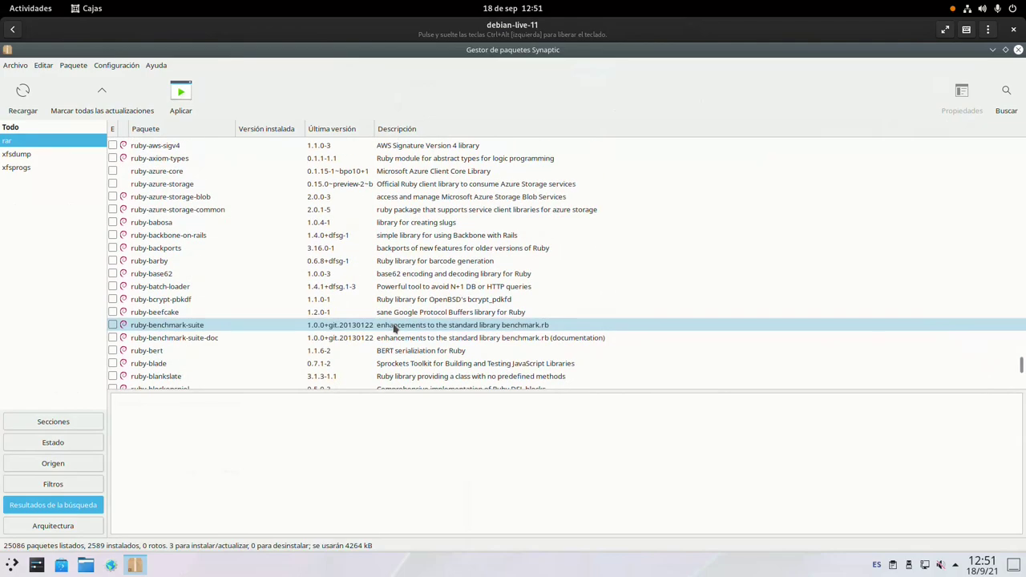
scroll(394, 327, "up", 20)
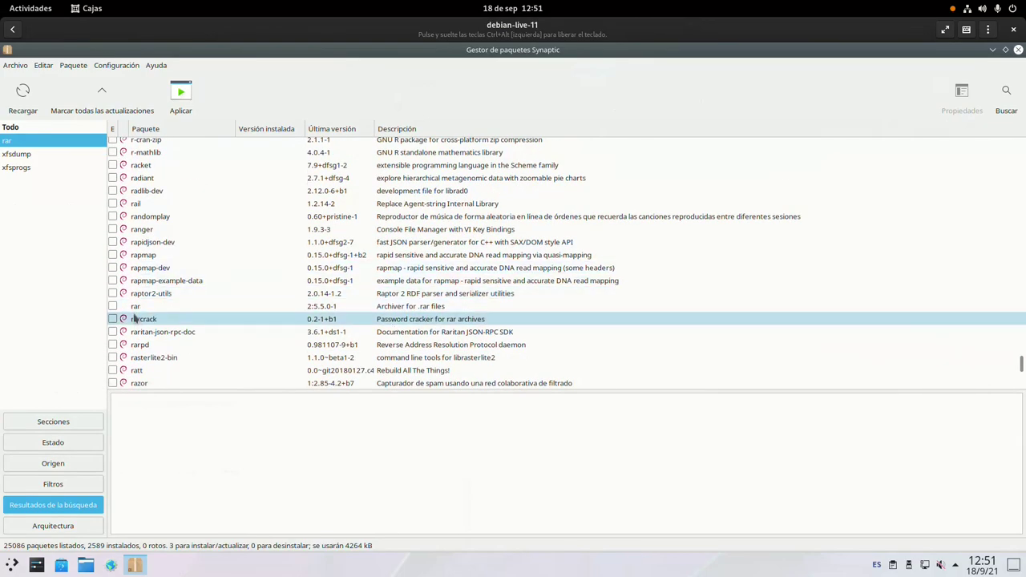
right_click(136, 311)
left_click(162, 331)
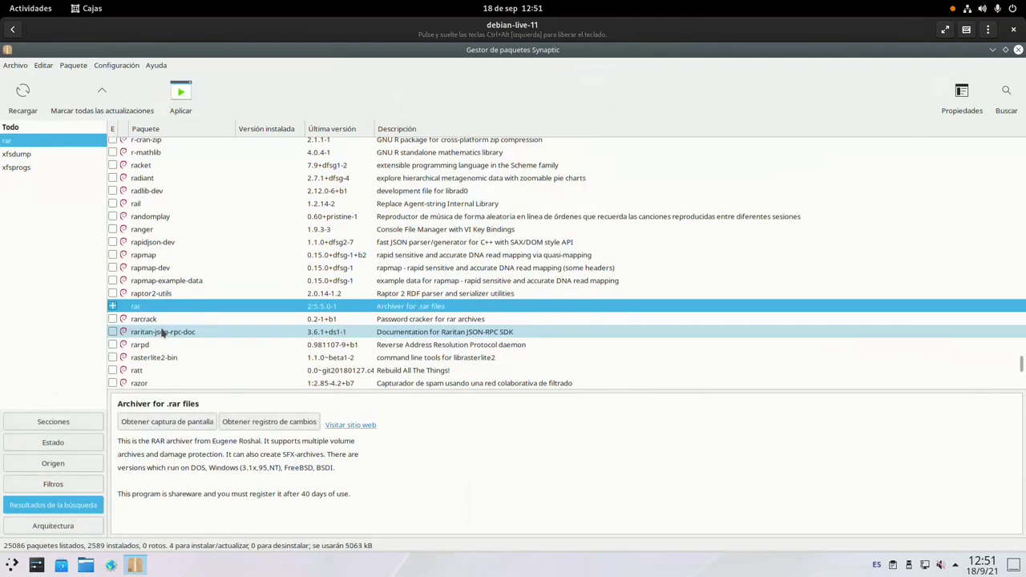
Search for unrar and p7zip, marking unrar and p7zip-rar for installation
left_click(1011, 107)
type("rar")
key("Return")
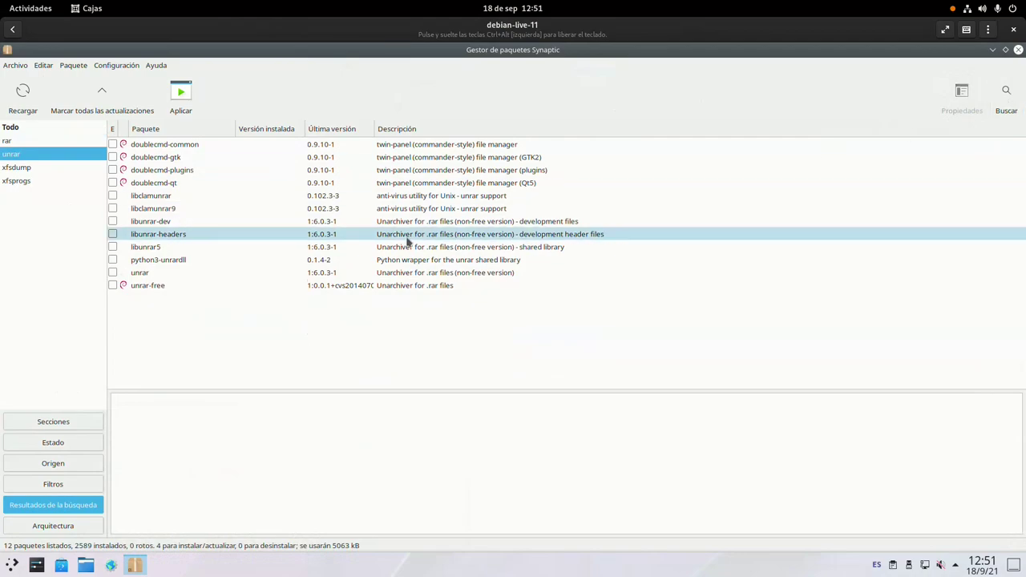
left_click(112, 273)
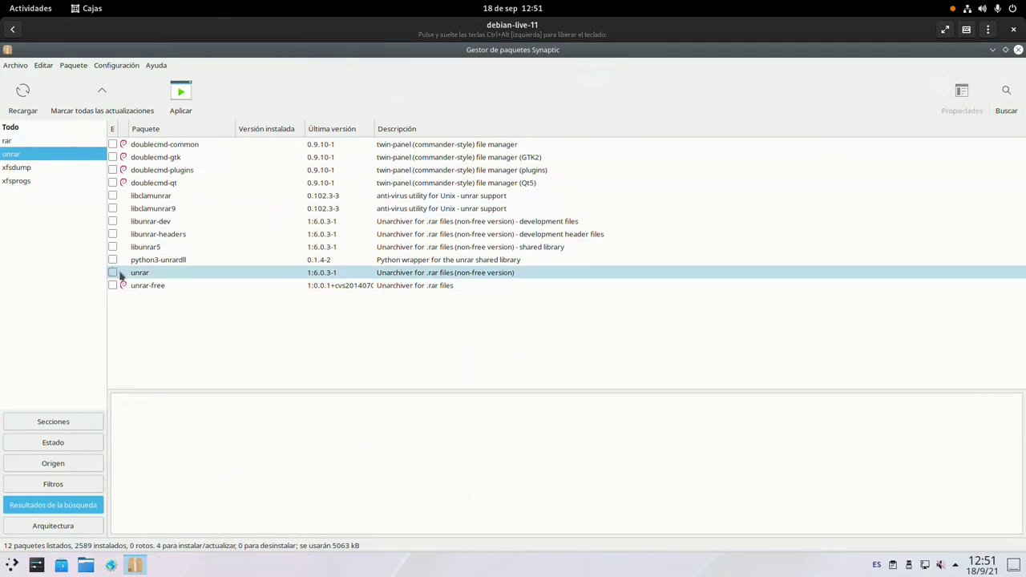
left_click(115, 274)
left_click(133, 291)
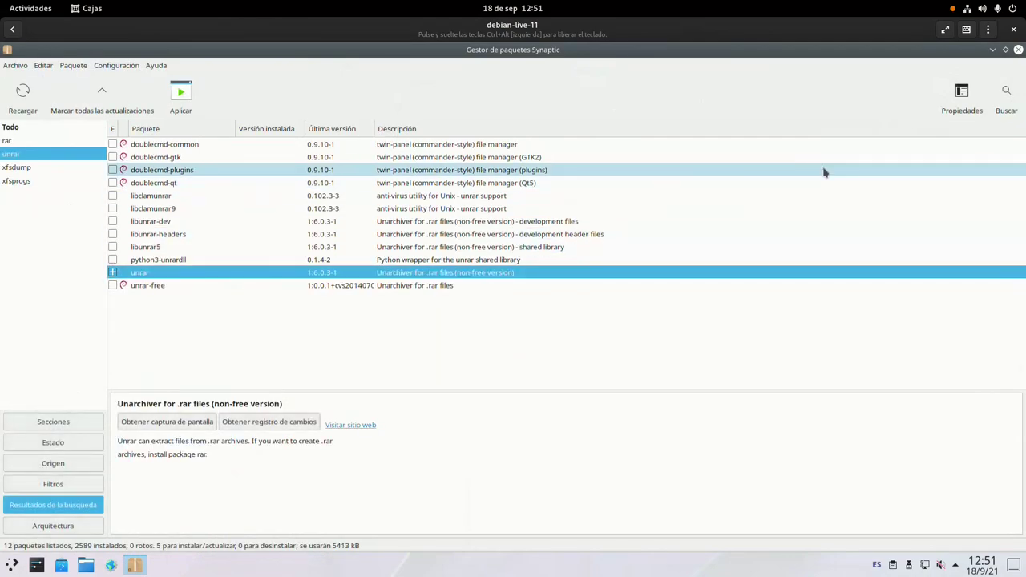
left_click(1018, 103)
type("p7zip")
key("Return")
left_click(117, 213)
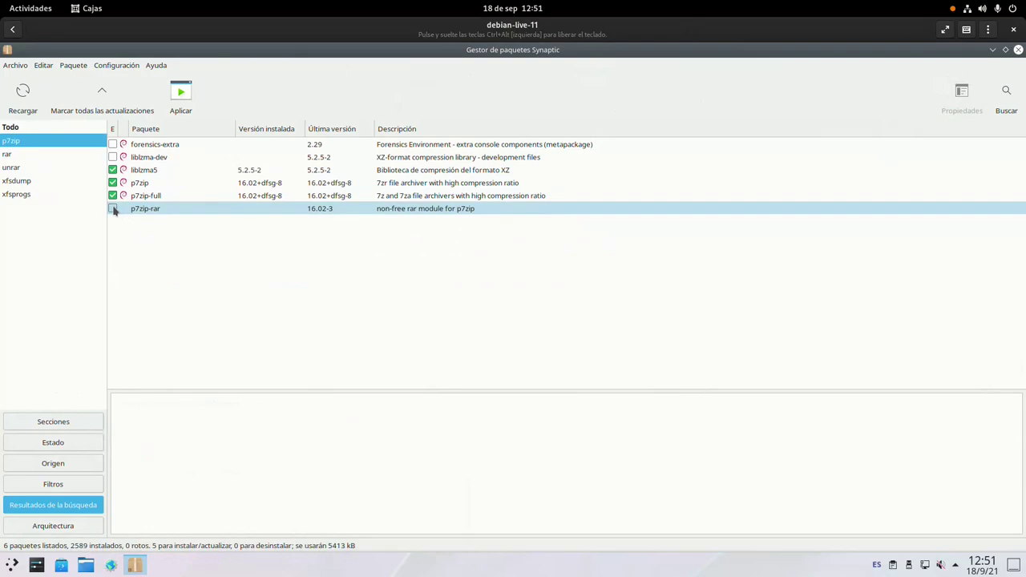
left_click(150, 230)
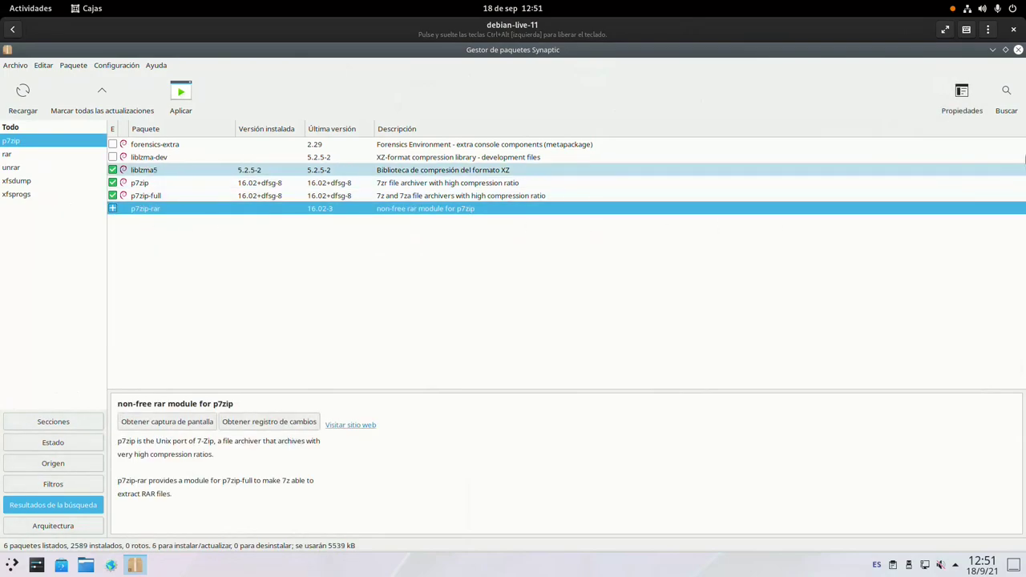
Search for 'gstreamer libav'
left_click(1007, 94)
type("gstreamer")
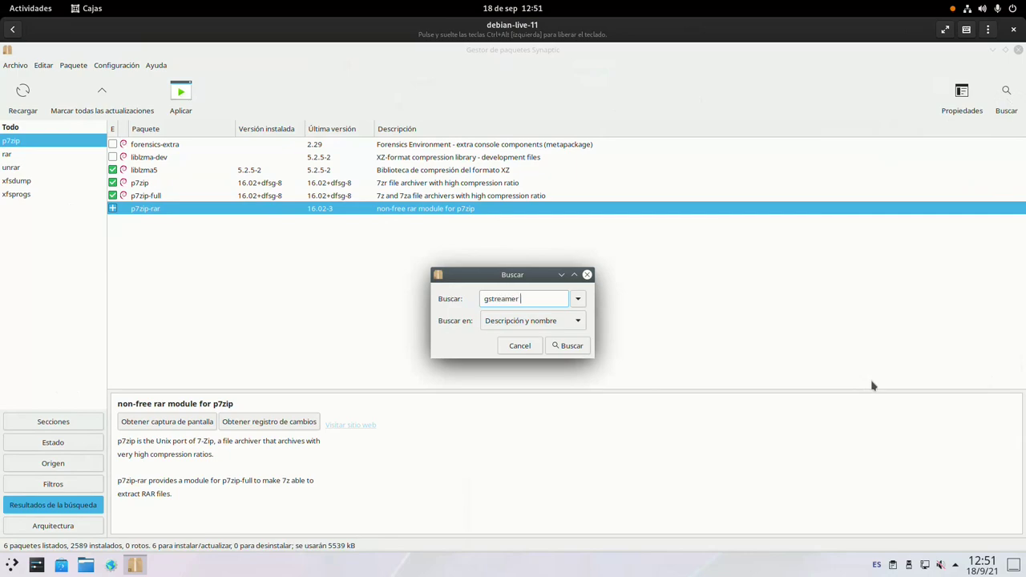
type(" libav")
key("Return")
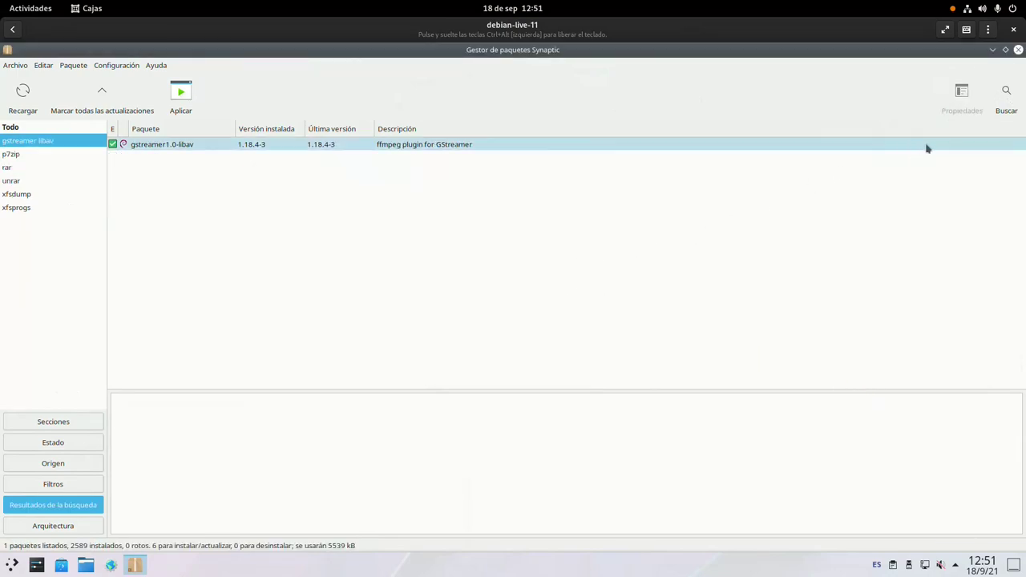
Search 'gstreamer bad', sort by installed version, and view gstreamer1.0-plugins-bad details
left_click(1004, 103)
key("End")
key("BackSpace")
type("bad")
key("Return")
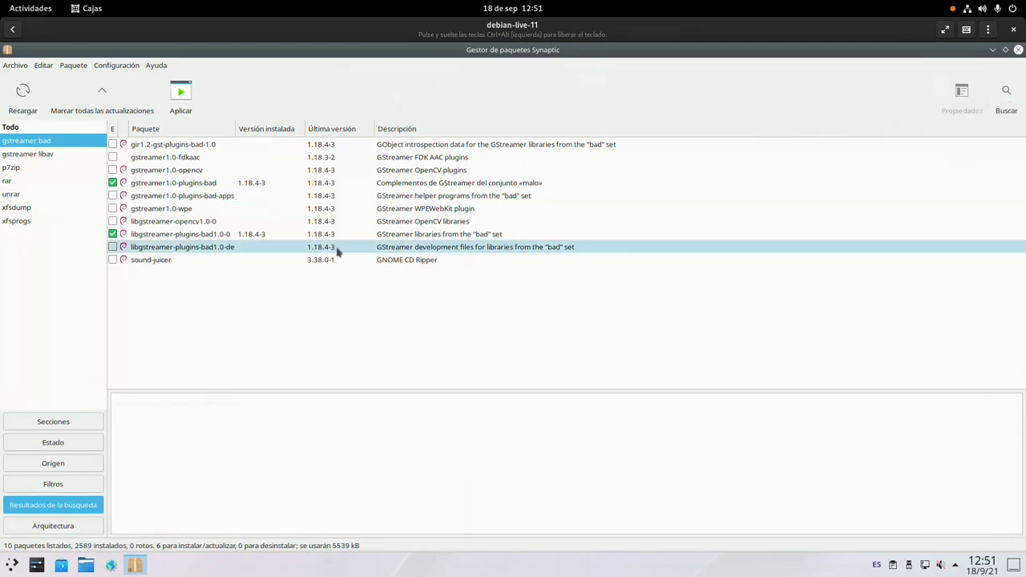
left_click(251, 130)
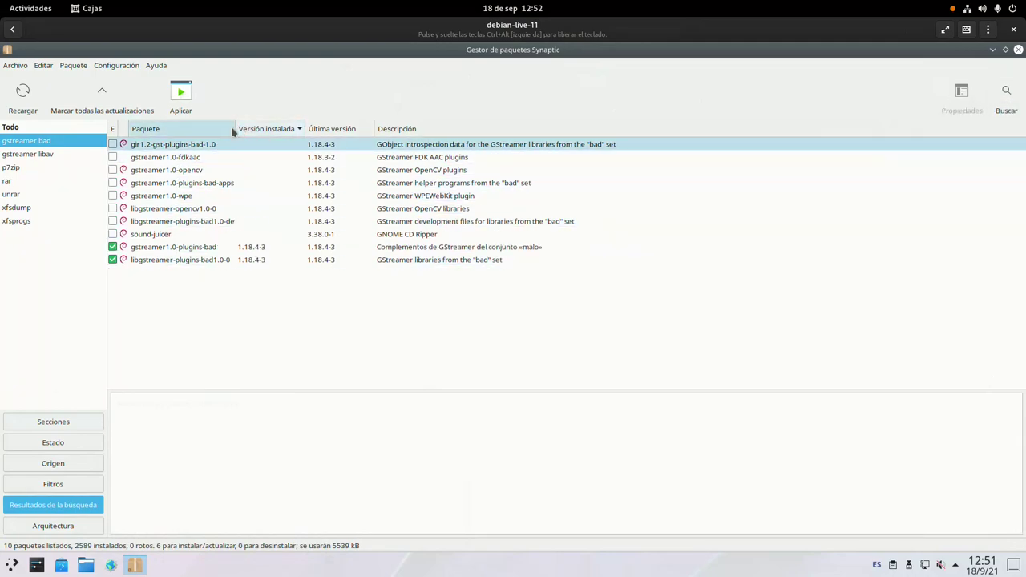
left_click_drag(236, 133, 281, 132)
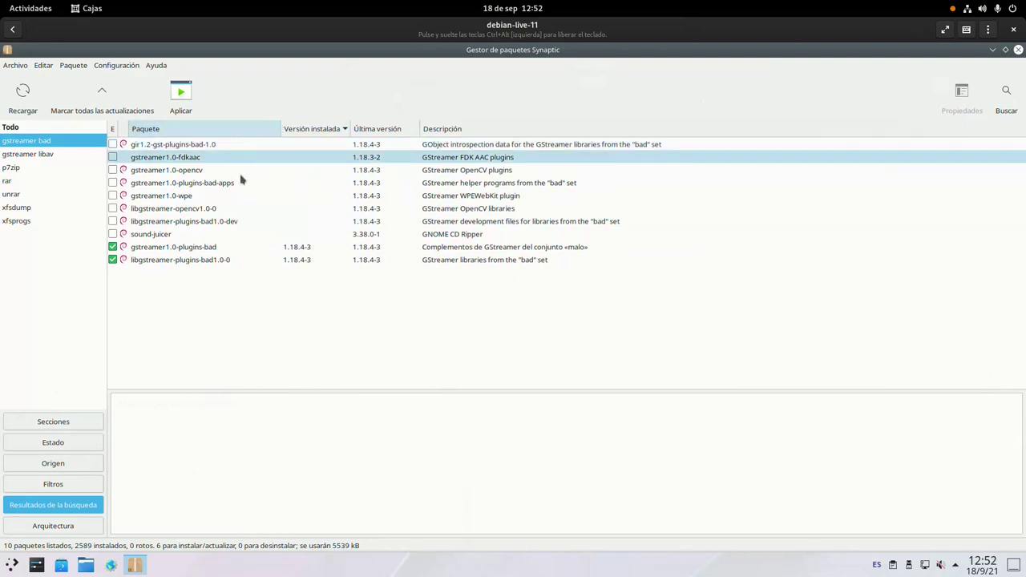
left_click(201, 249)
Search 'gstreamer ugly' and view gstreamer1.0-plugins-ugly details
left_click(1006, 93)
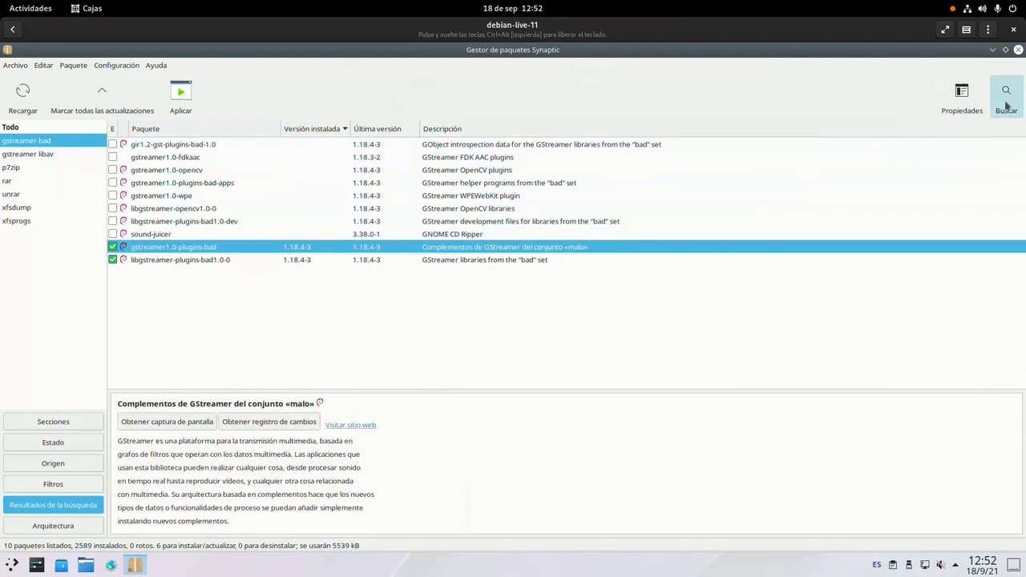
type("gstreamer ugly")
key("Return")
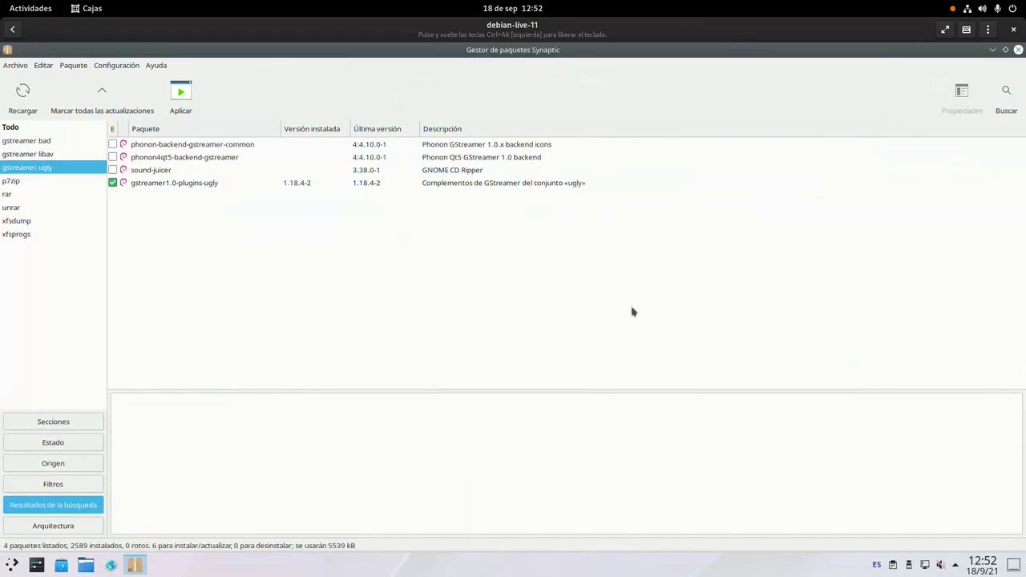
left_click(153, 183)
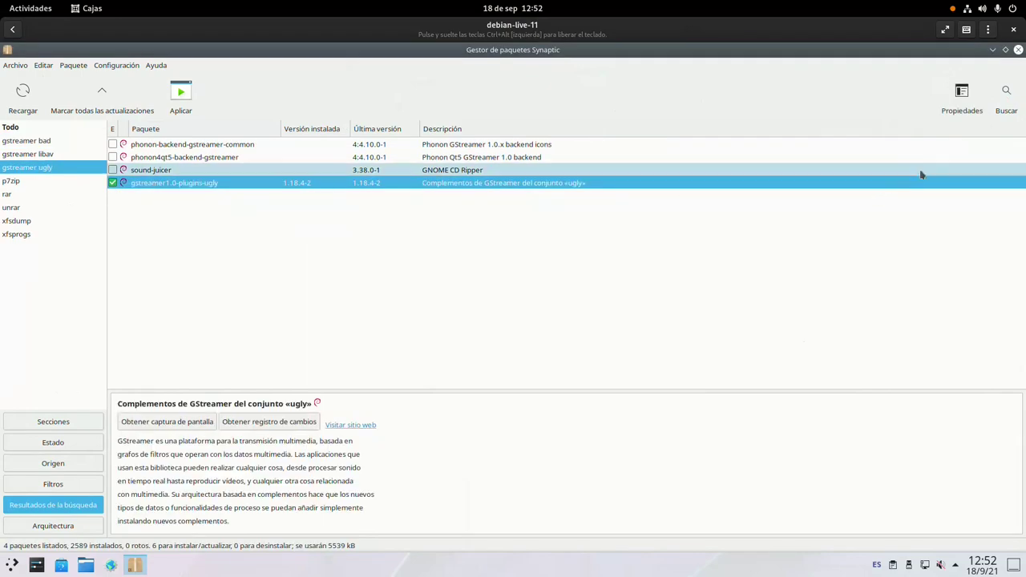
Search for 'gstreamer vaapi'
left_click(1007, 93)
key("End")
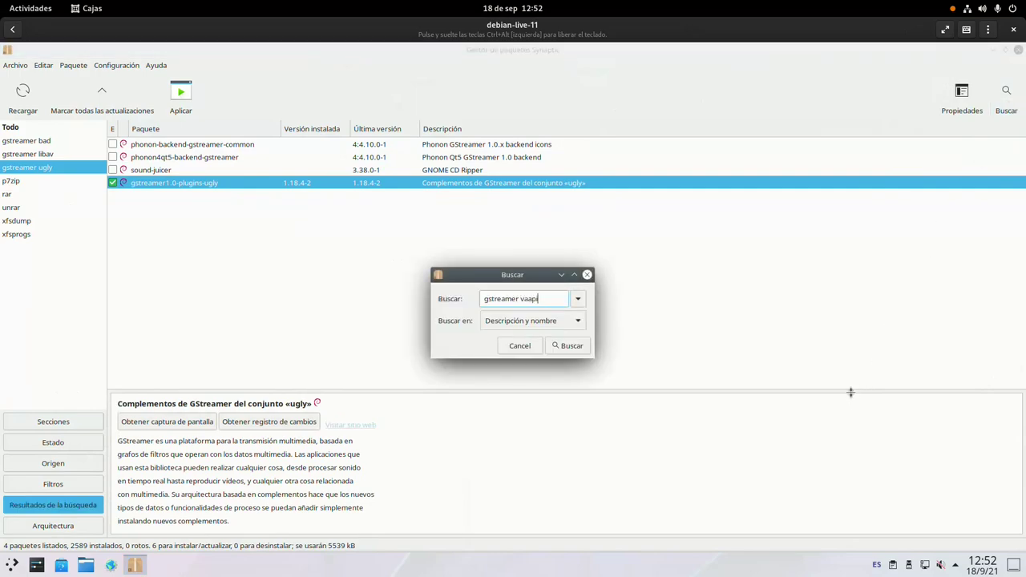
type("vaapi")
key("Return")
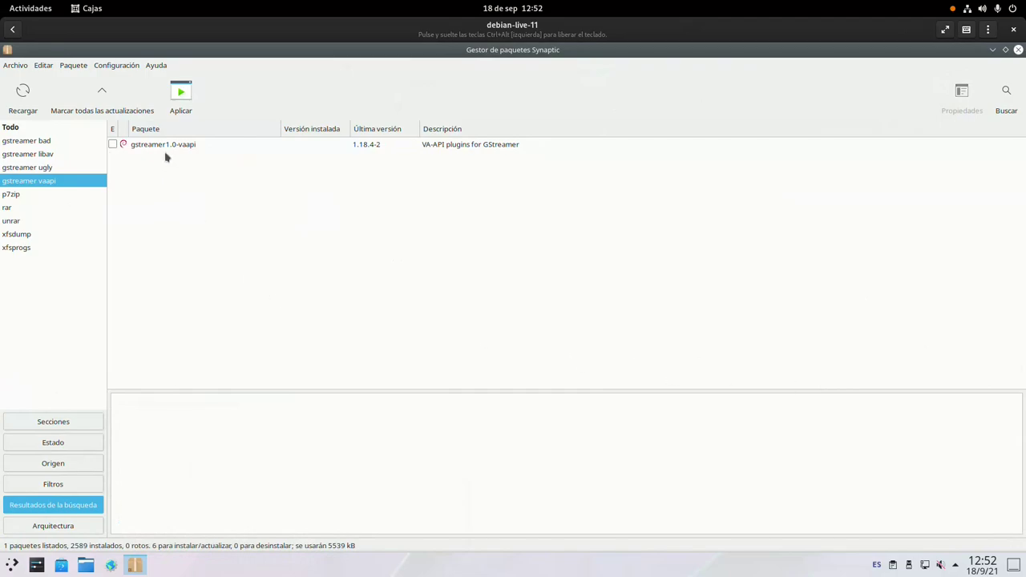
Mark gstreamer1.0-vaapi for installation
left_click(153, 145)
right_click(148, 147)
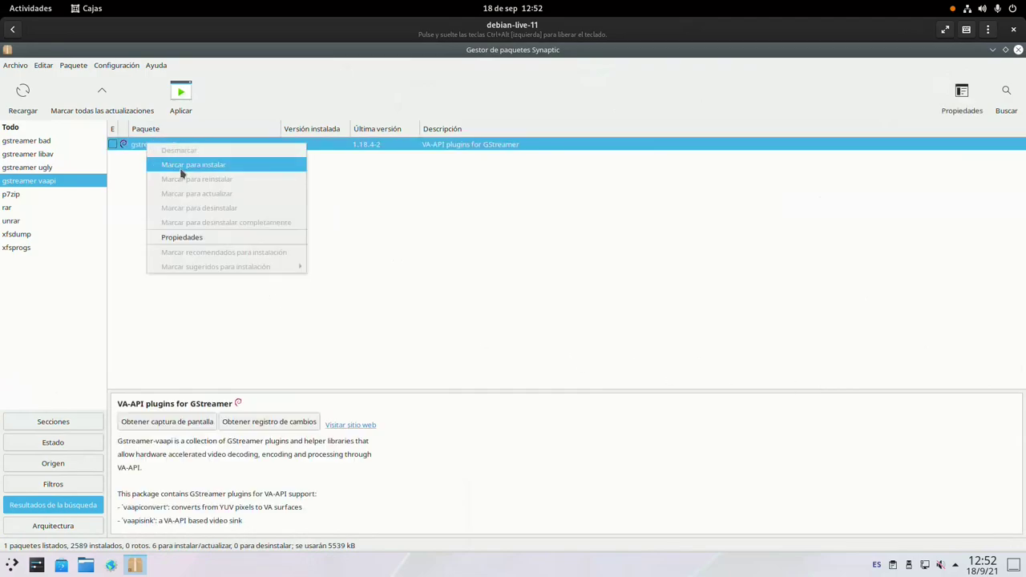
left_click(177, 165)
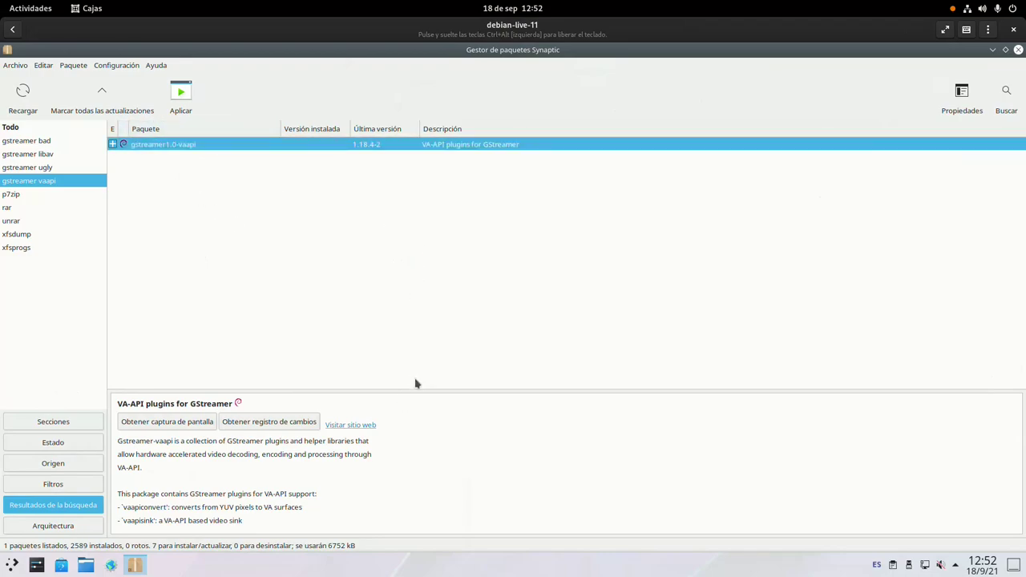
Search 'firmware linux' and mark firmware-linux-nonfree with its required packages for installation
left_click_drag(406, 390, 407, 363)
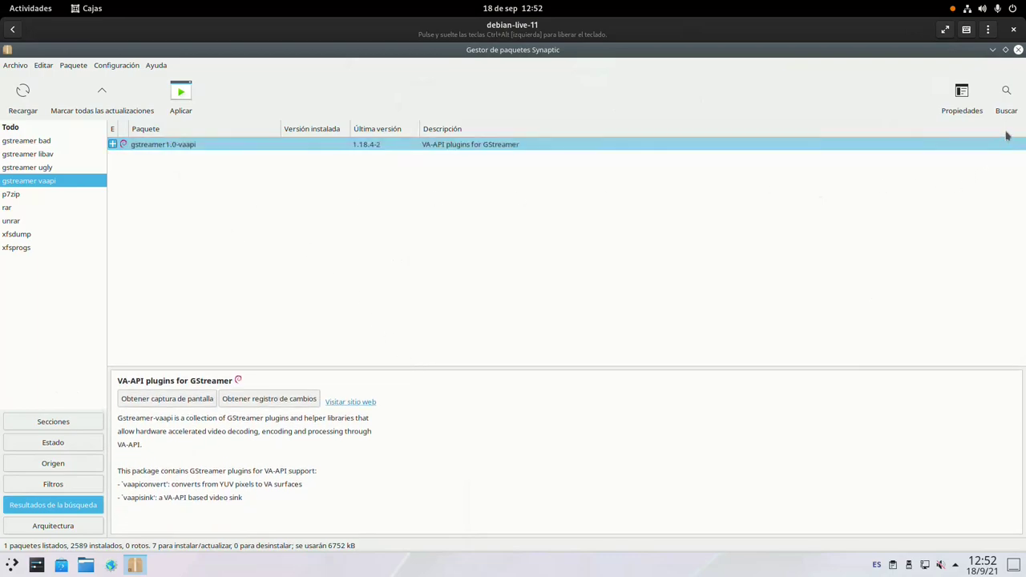
left_click(1006, 102)
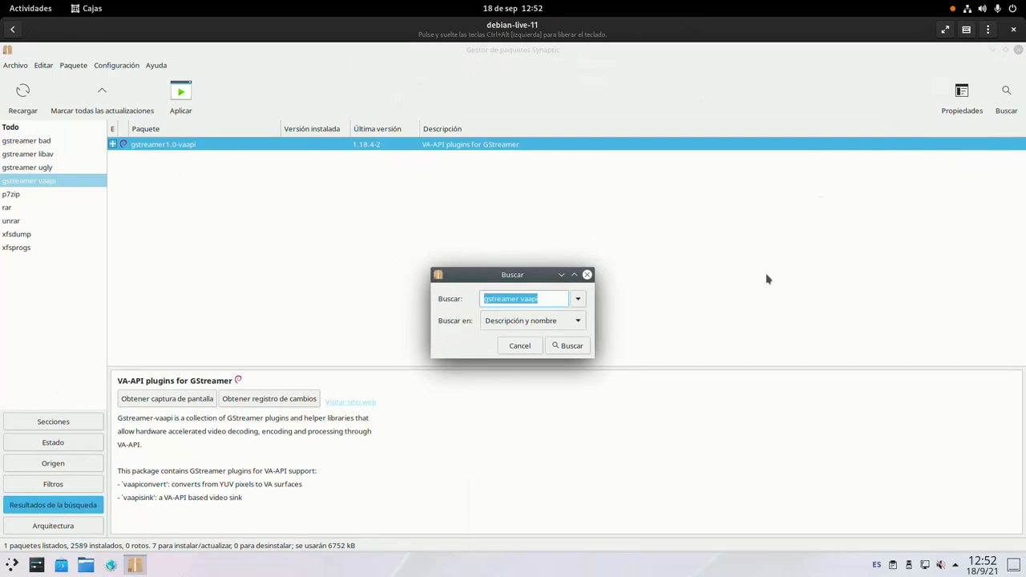
type("firmw")
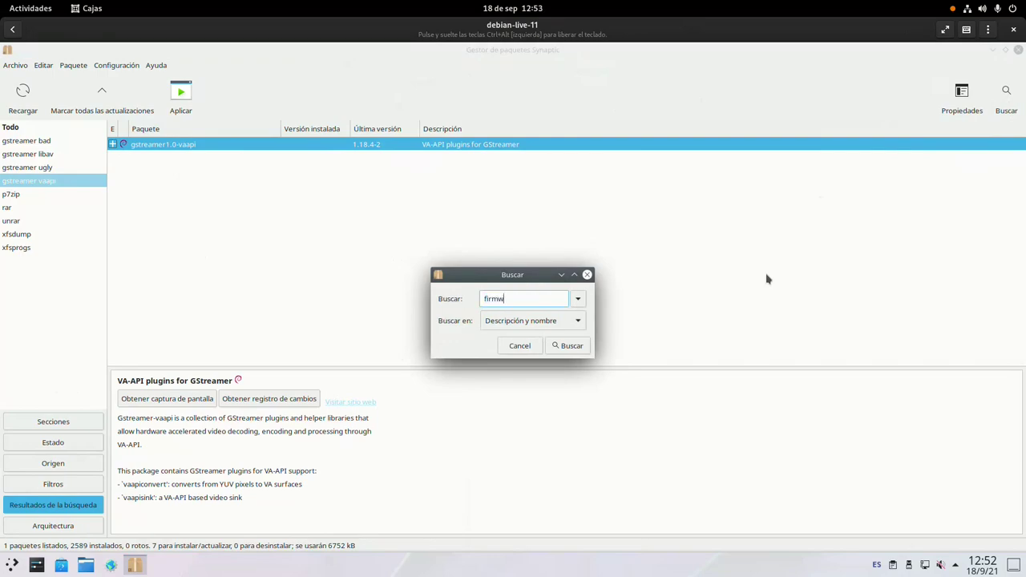
type("are linux")
key("Return")
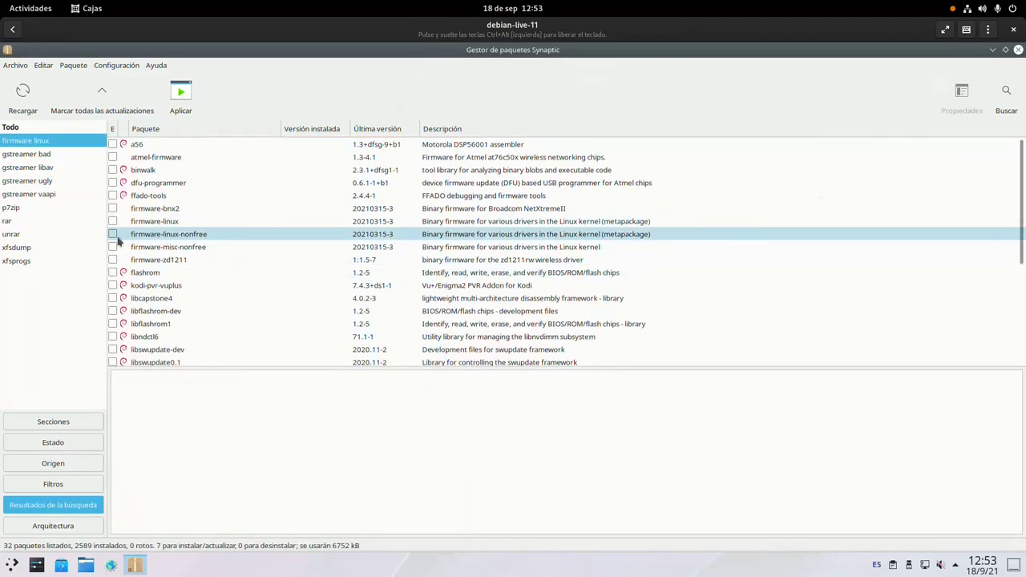
left_click(114, 239)
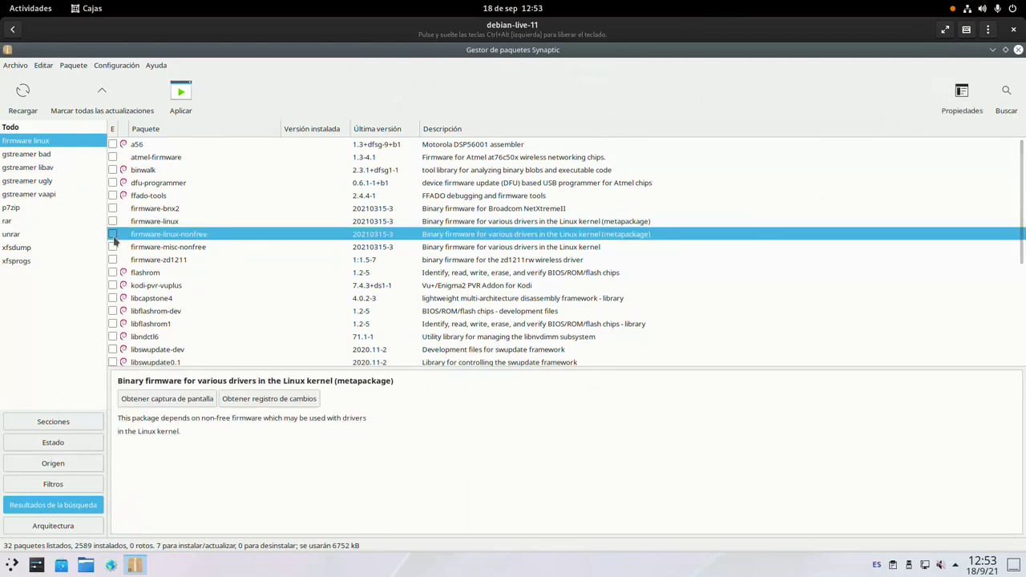
left_click(113, 235)
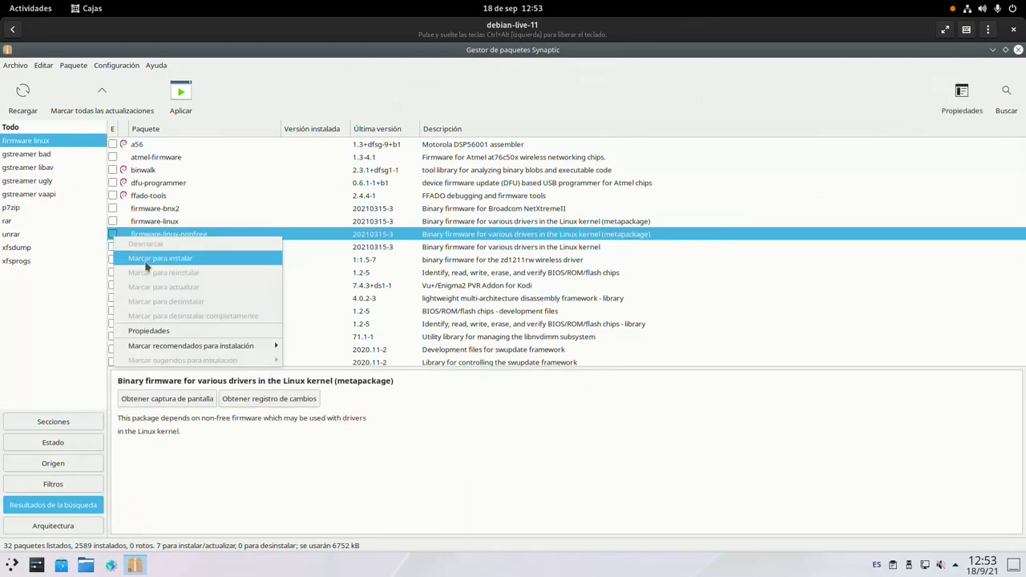
left_click(144, 258)
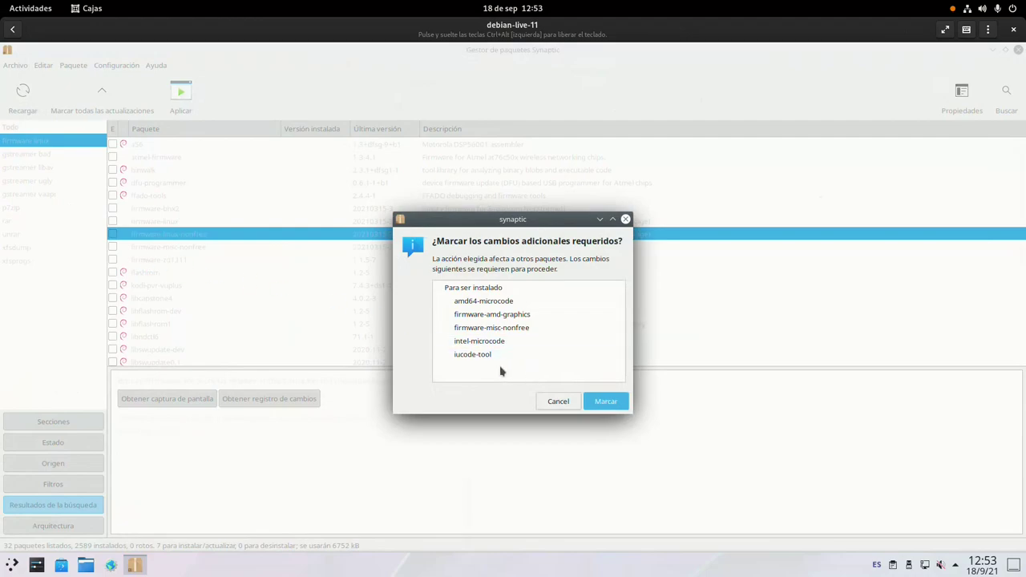
left_click(620, 408)
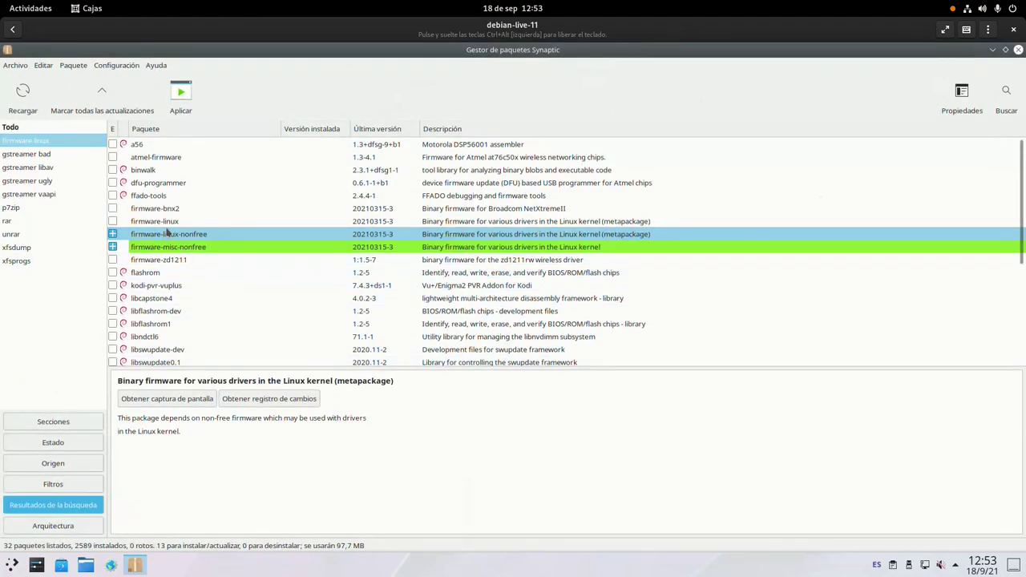
Mark firmware-linux for installation
right_click(165, 228)
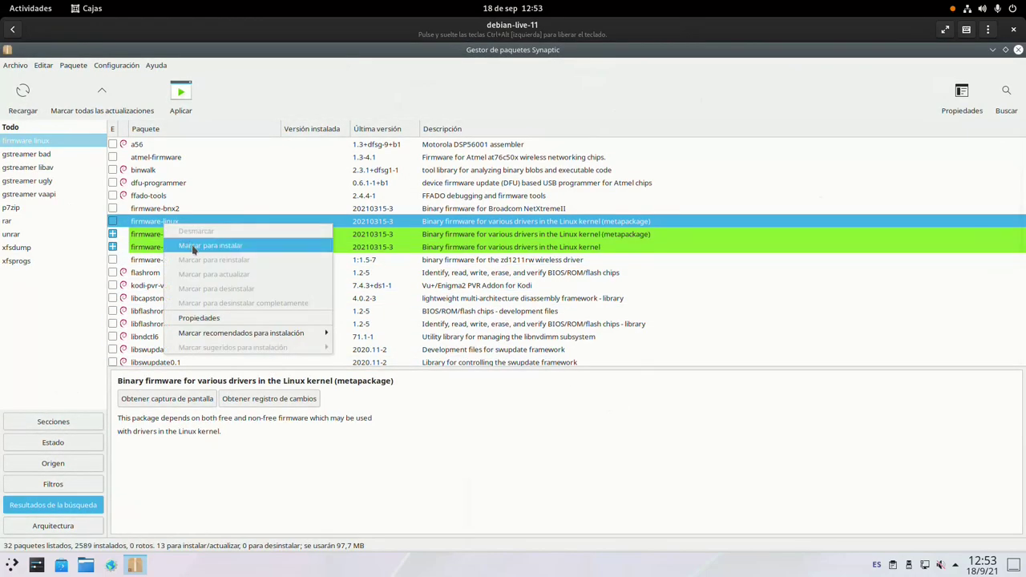
left_click(195, 244)
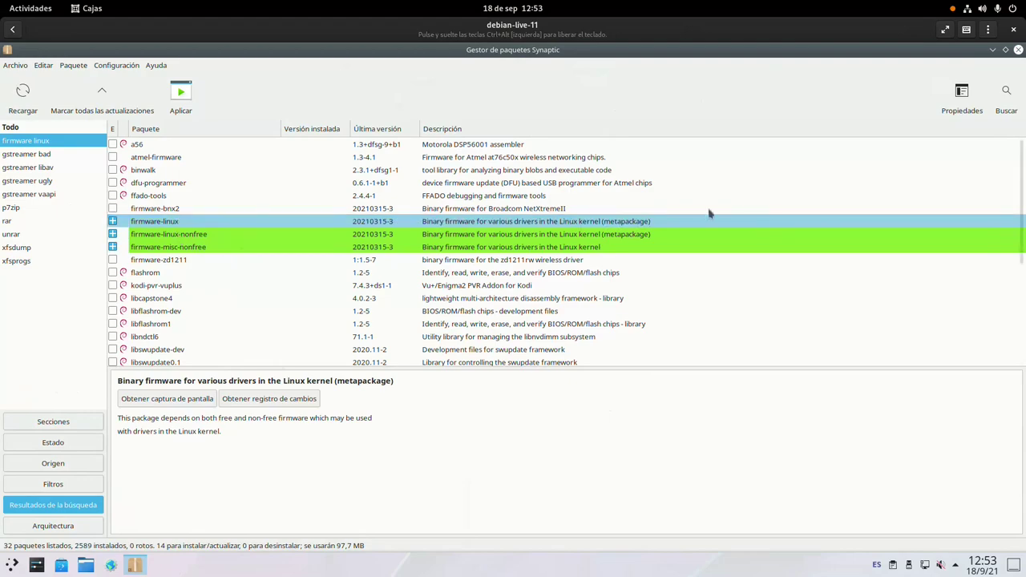
left_click(1006, 95)
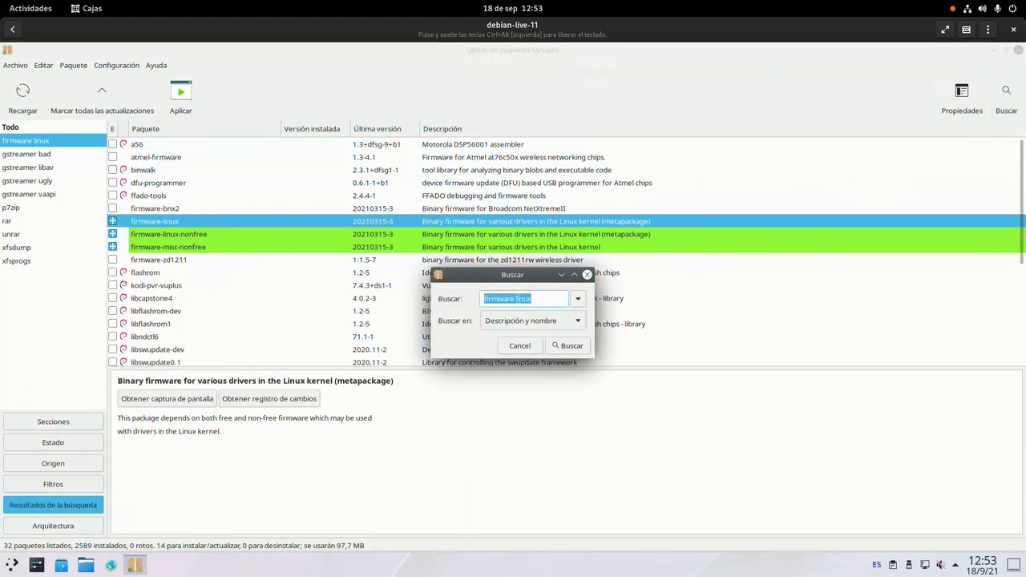
Search for 'firmware intel'
key("End")
key("BackSpace")
key("BackSpace")
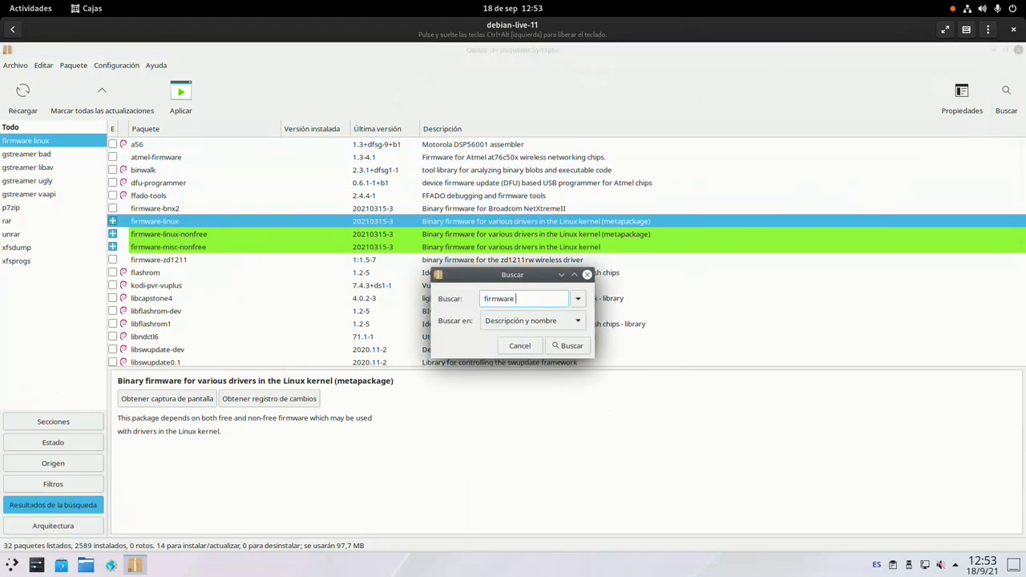
type("intel")
key("Return")
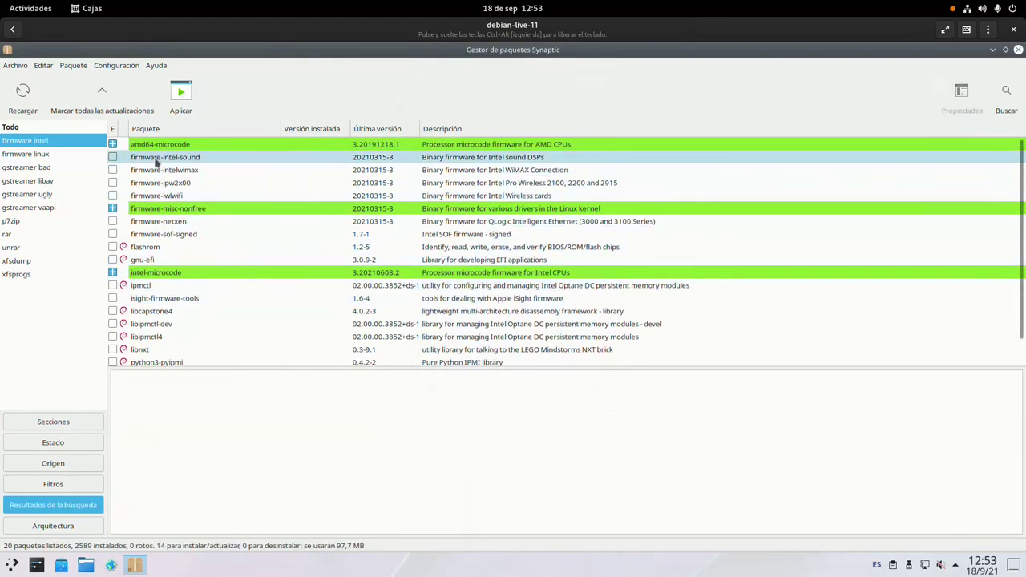
Mark firmware-intel-sound, firmware-intelwimax, firmware-ipw2x00 and firmware-iwlwifi for installation
left_click(160, 162)
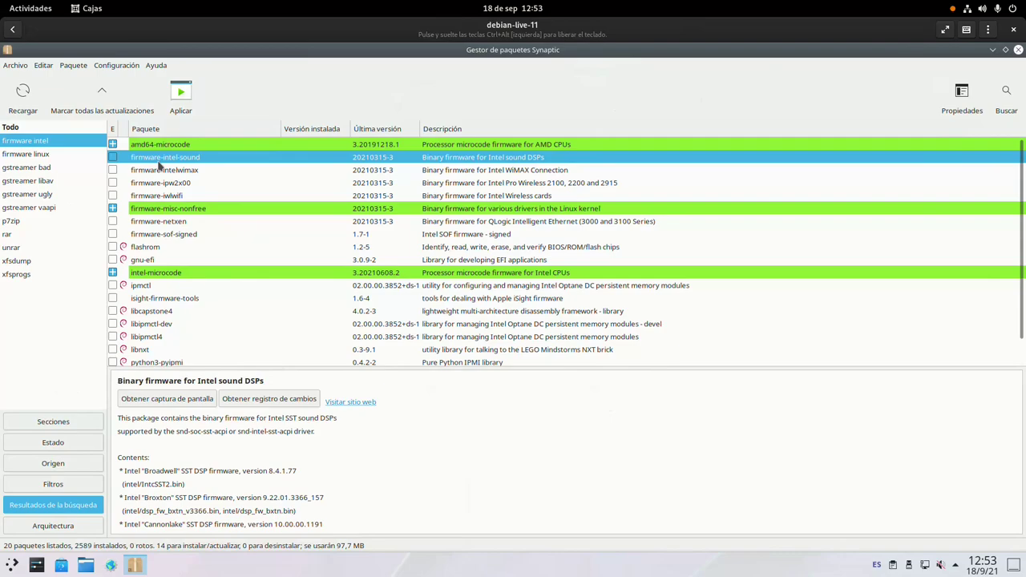
right_click(159, 162)
left_click(181, 181)
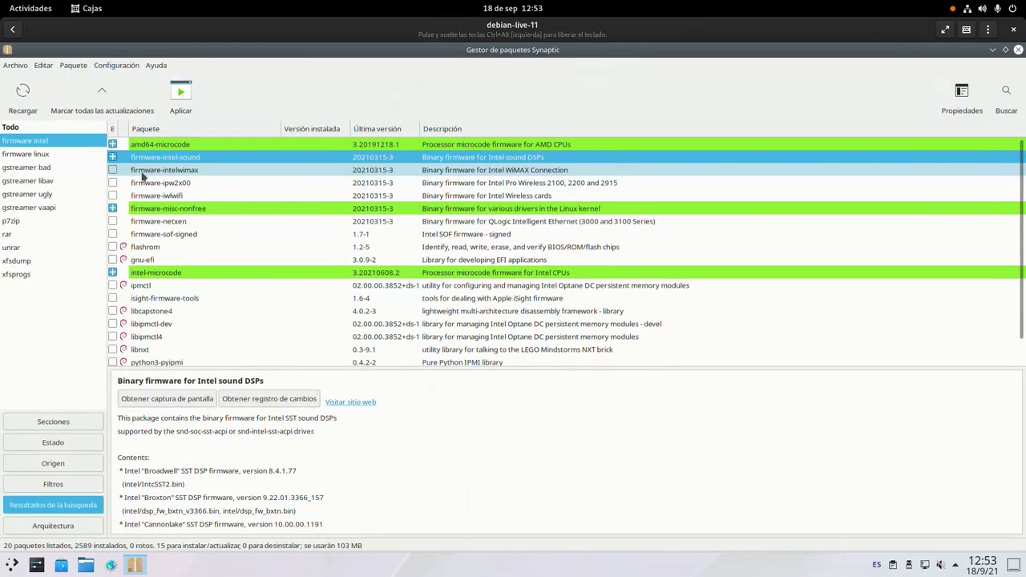
right_click(143, 176)
left_click(172, 193)
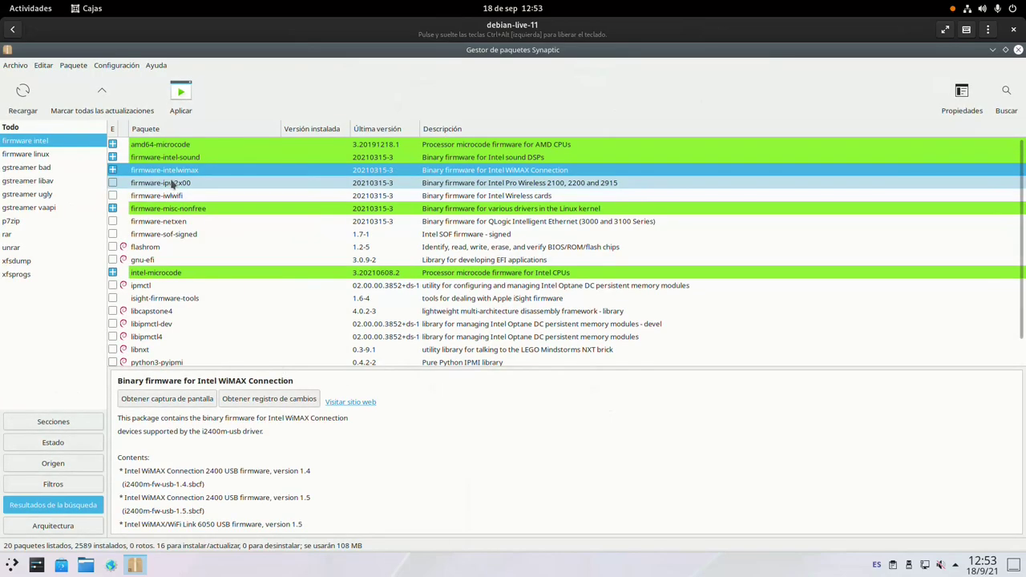
right_click(172, 184)
left_click(174, 200)
right_click(174, 201)
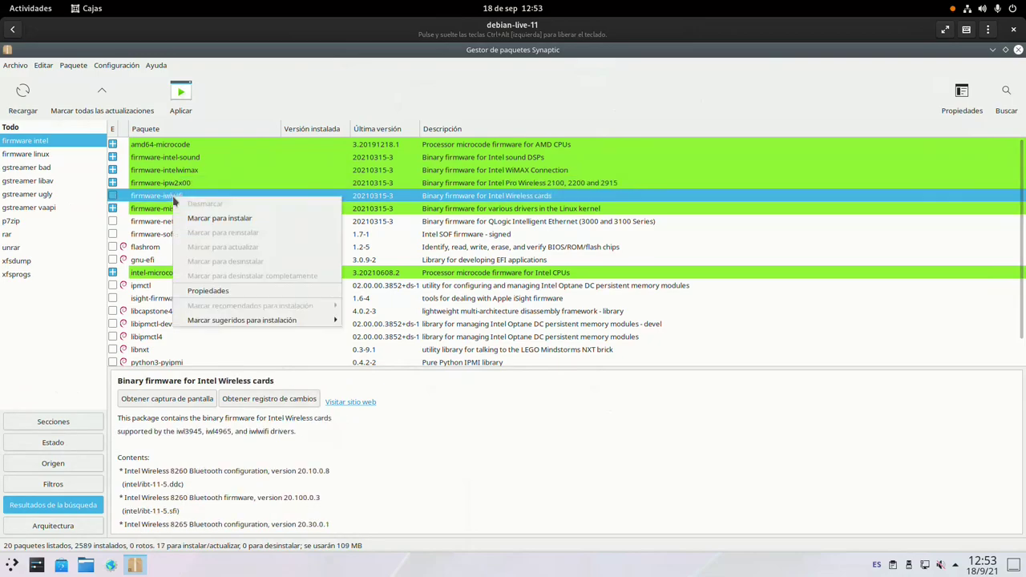
left_click(177, 215)
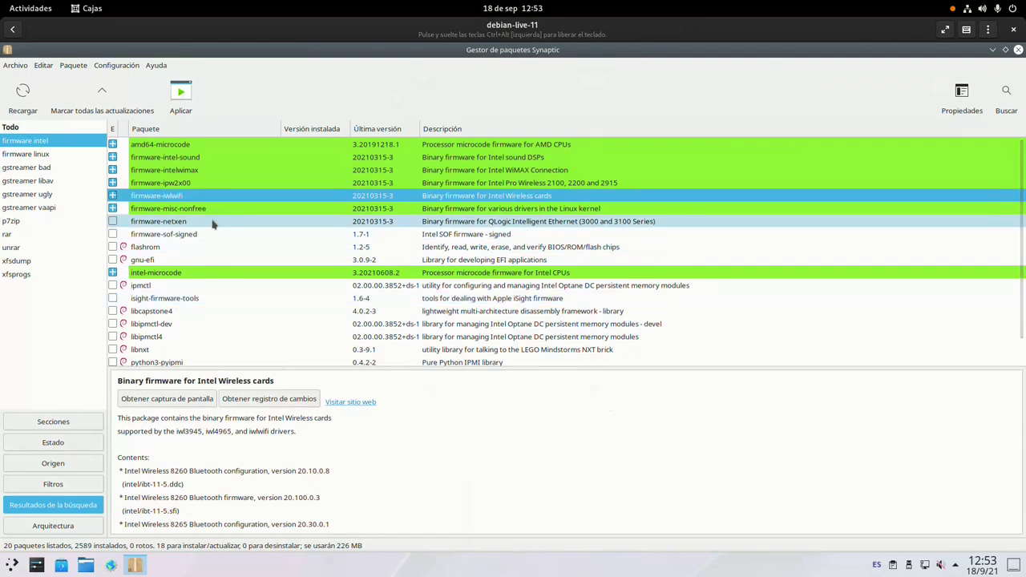
left_click(171, 222)
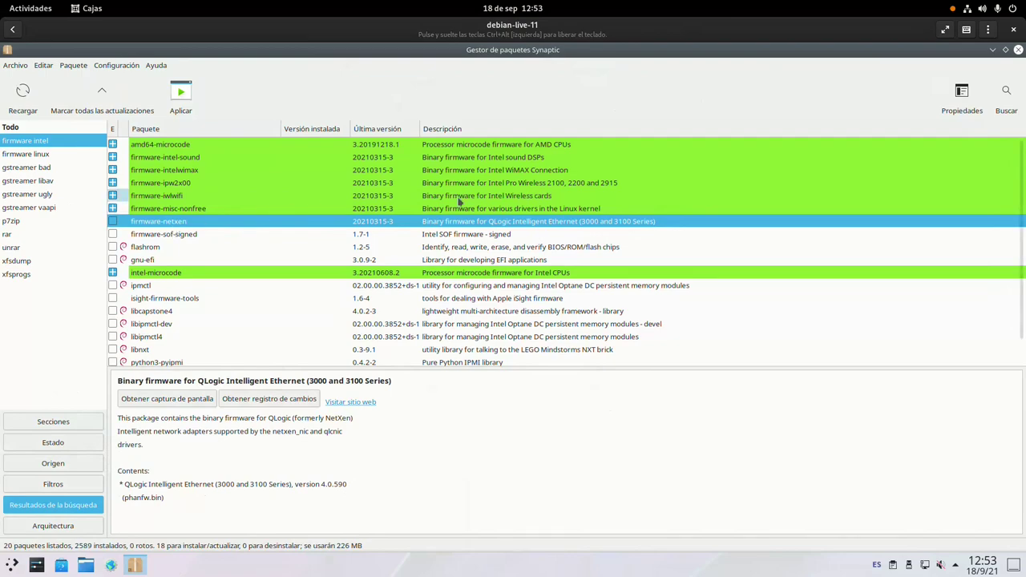
left_click(1010, 102)
left_click(541, 299)
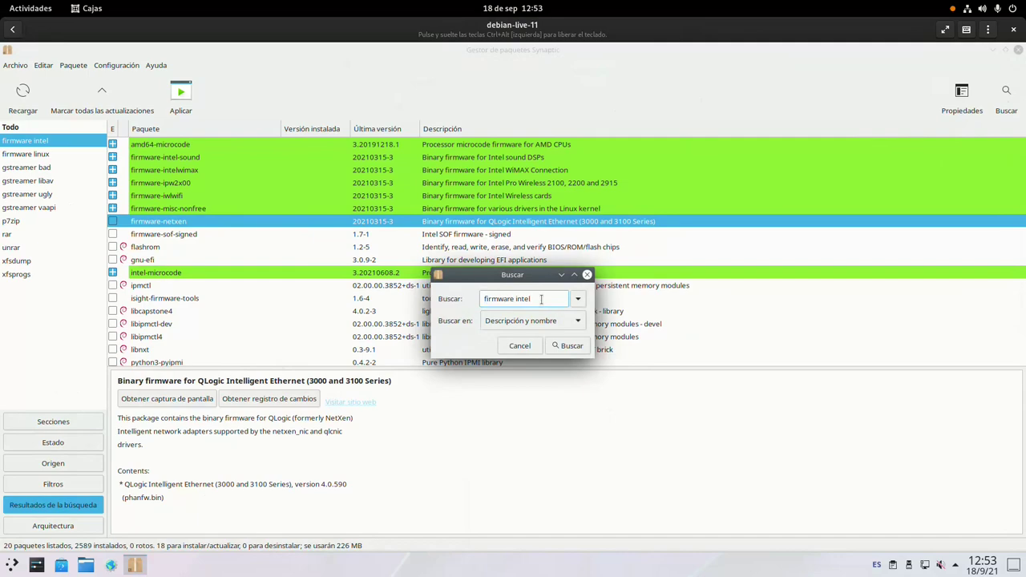
Search 'atheros' and mark firmware-ath9k-htc and firmware-atheros for installation
type("atheros")
key("Return")
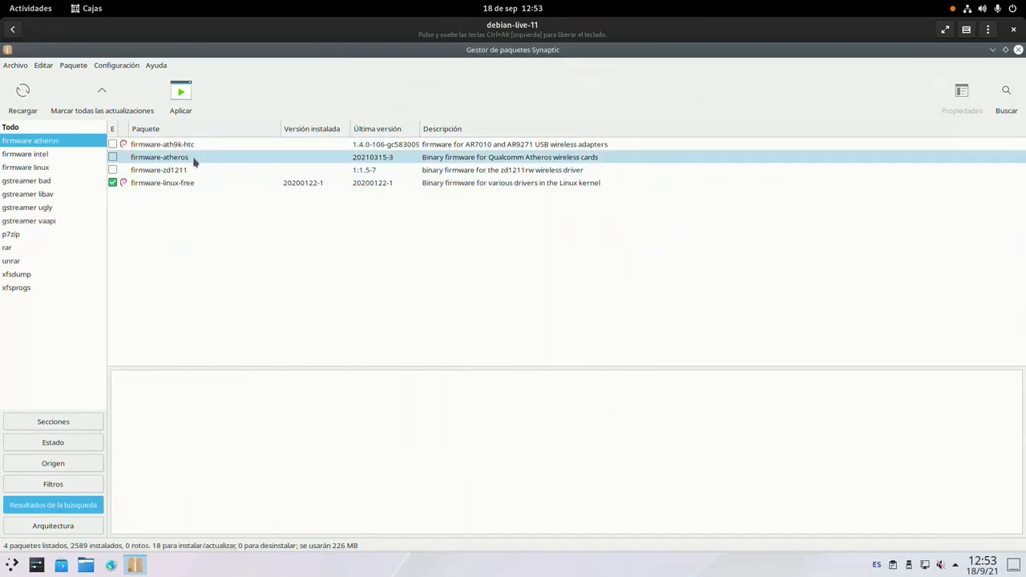
right_click(169, 146)
left_click(189, 163)
right_click(187, 159)
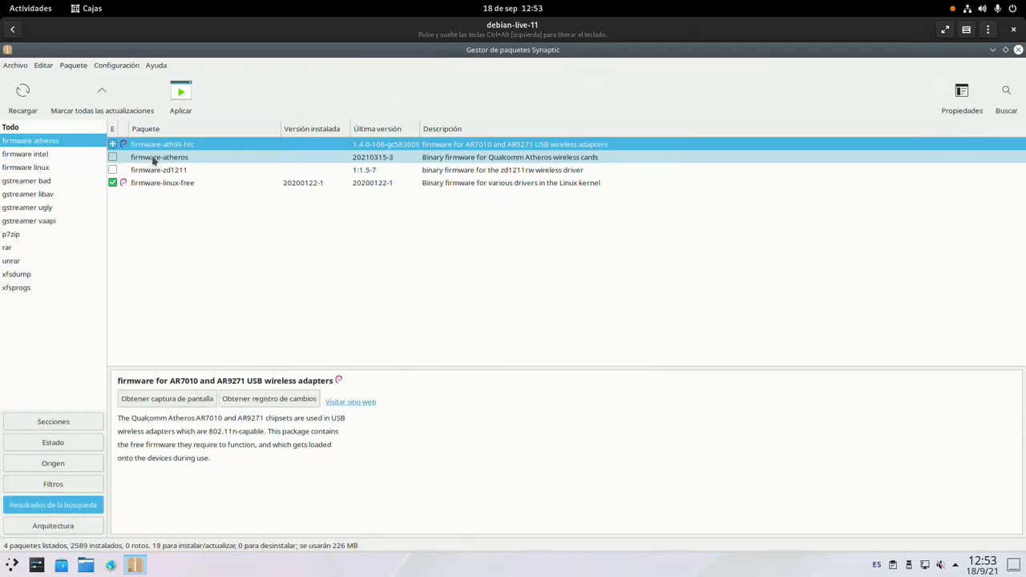
left_click(192, 175)
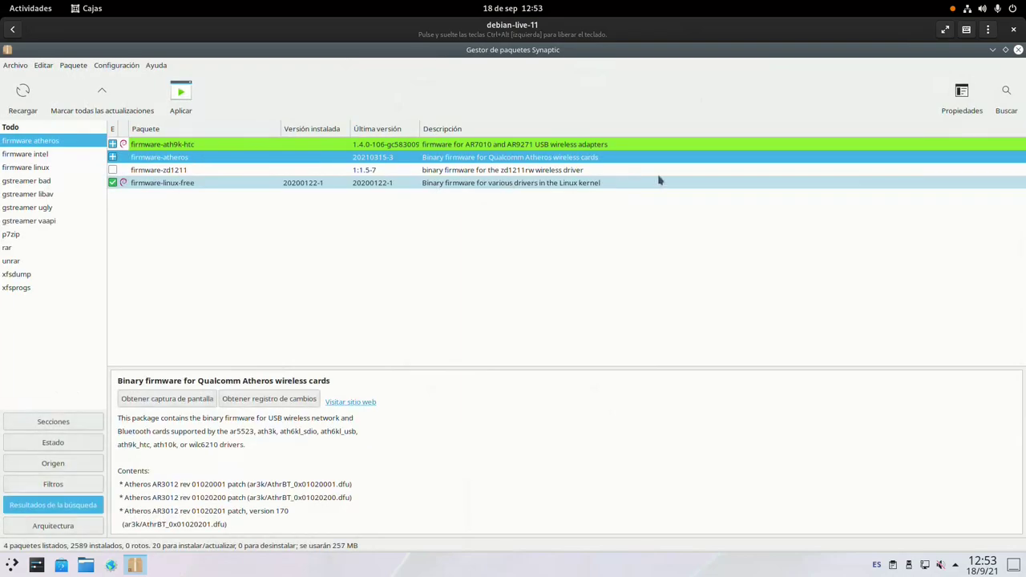
Search 'broadcom' and mark bluez-firmware, firmware-bnx2, firmware-bnx2x and firmware-brcm80211 for installation
left_click(1006, 95)
left_click(551, 296)
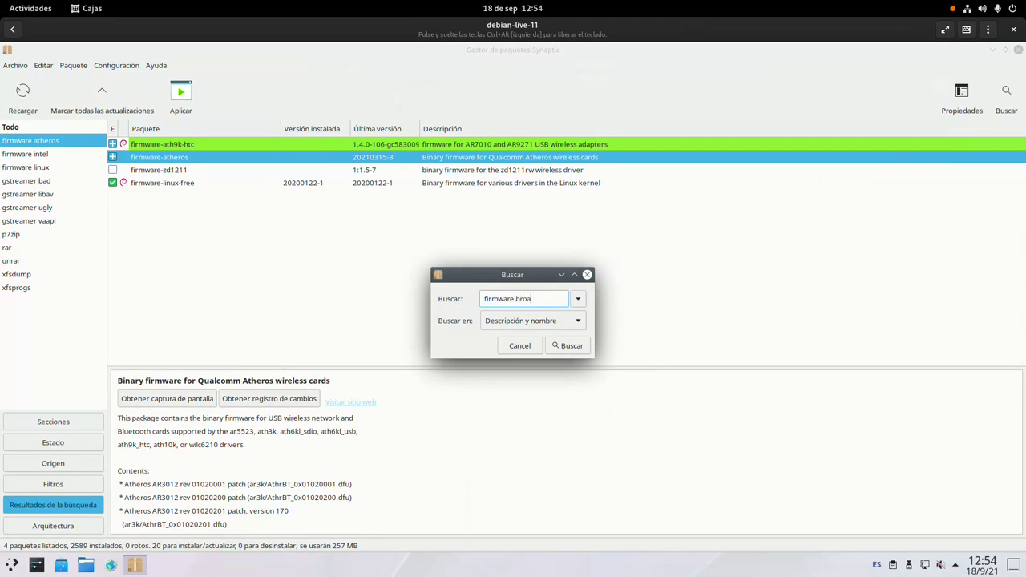
type("broadcom")
key("Return")
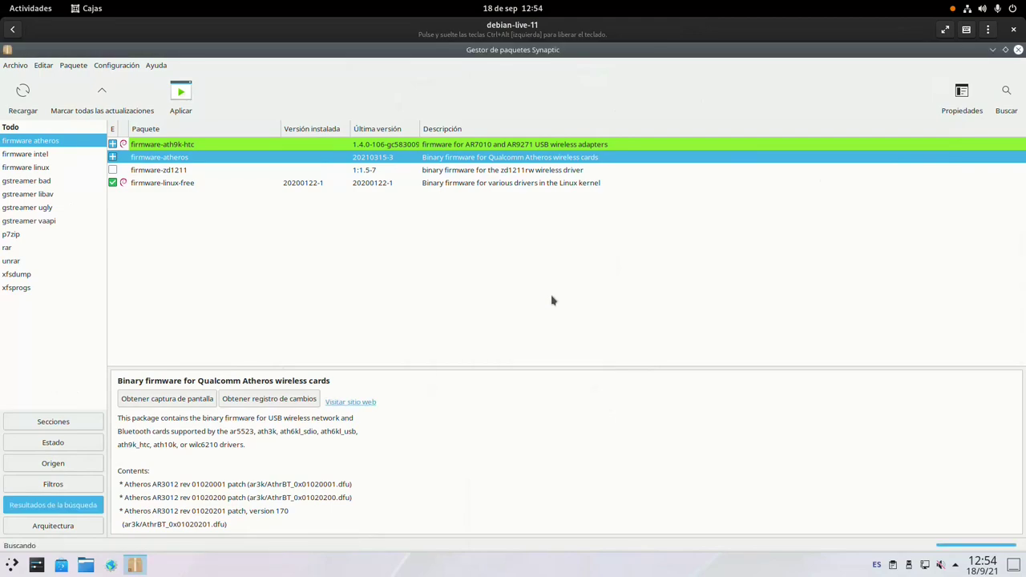
left_click(148, 159)
right_click(149, 161)
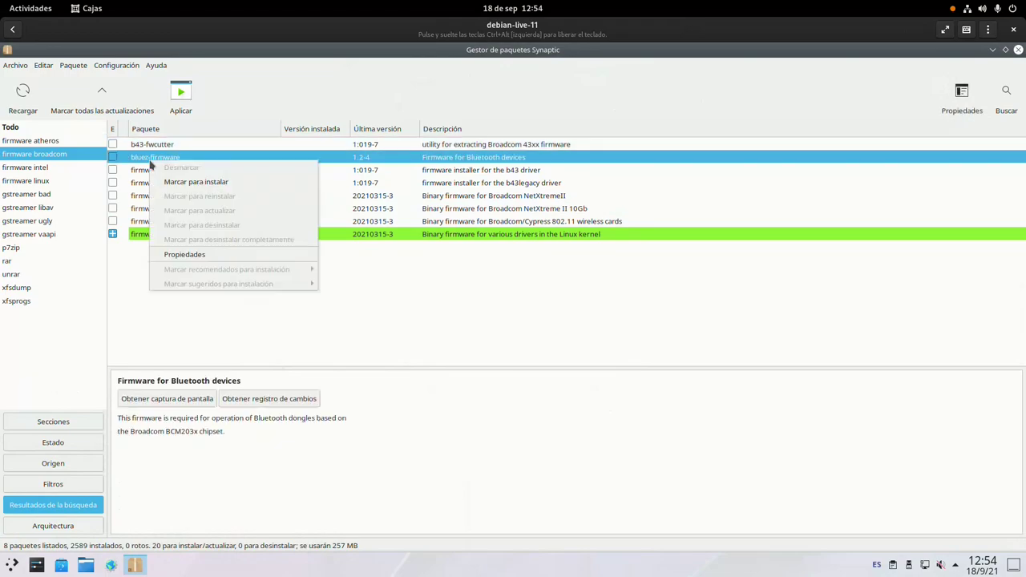
left_click(173, 181)
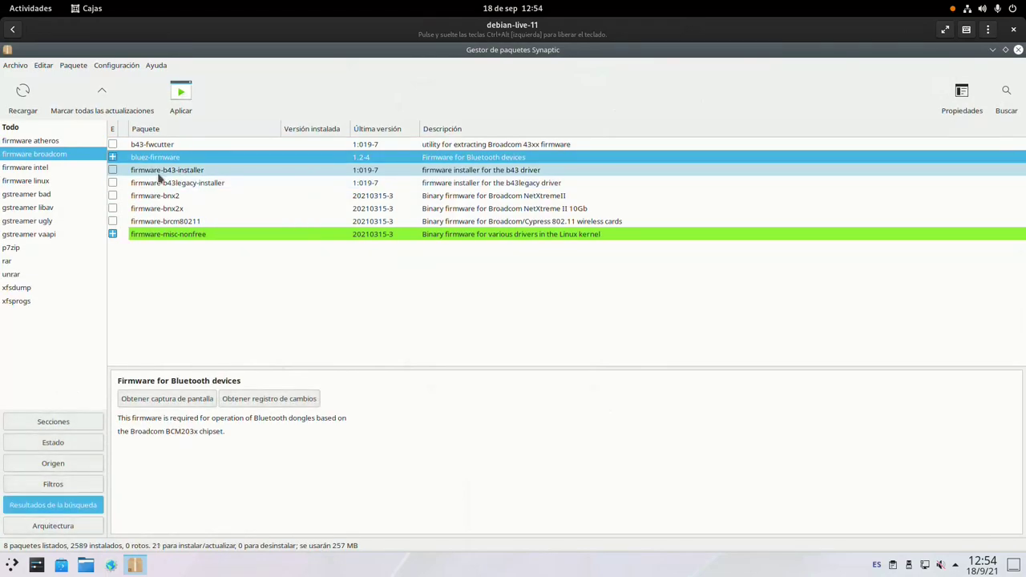
right_click(153, 197)
left_click(170, 217)
right_click(159, 210)
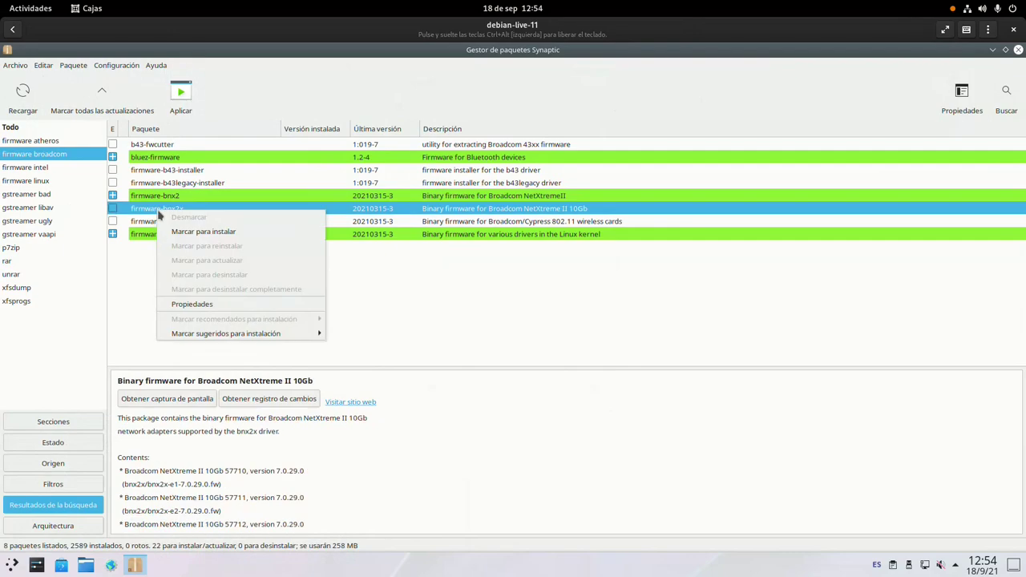
left_click(178, 232)
right_click(169, 223)
left_click(186, 244)
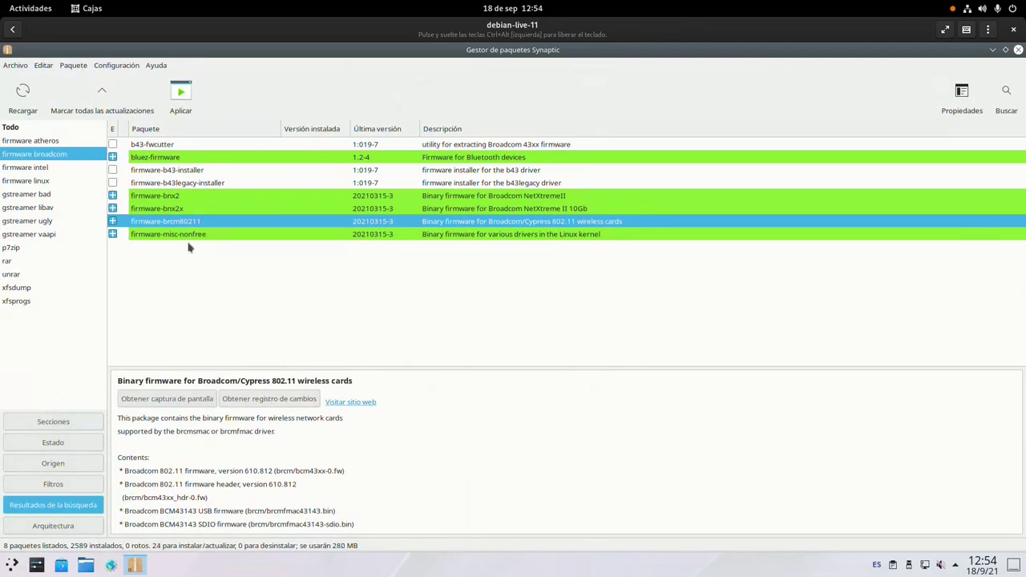
Search 'realtek' and mark firmware-realtek, bringing pending installs to 25 (283 MB)
left_click(1014, 97)
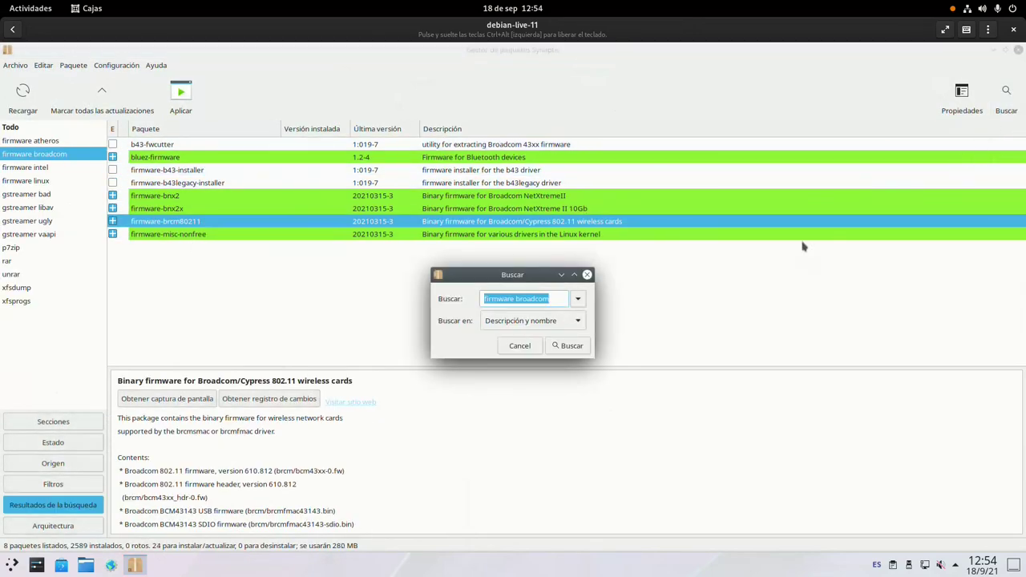
left_click(553, 297)
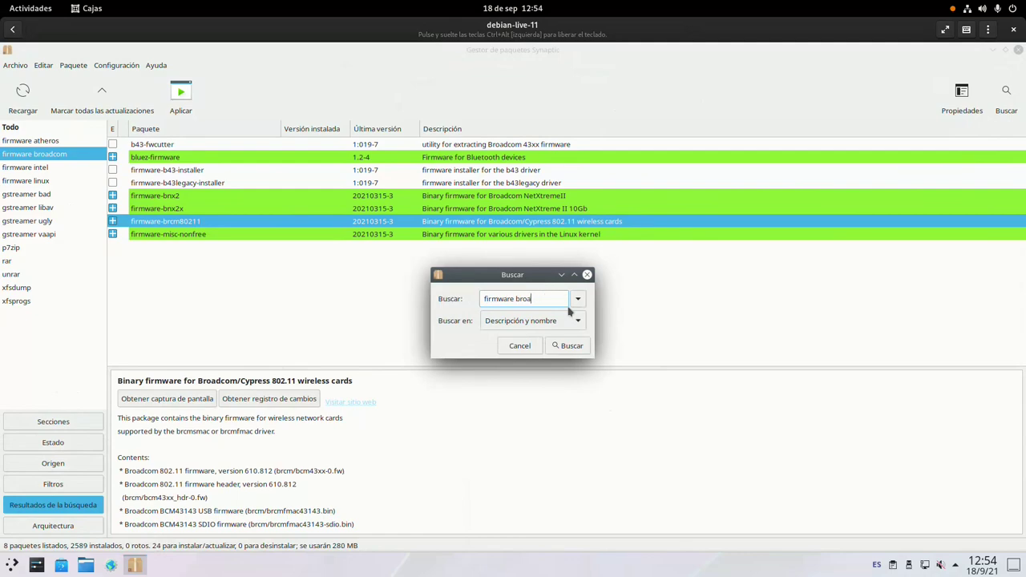
type("realtek")
key("Return")
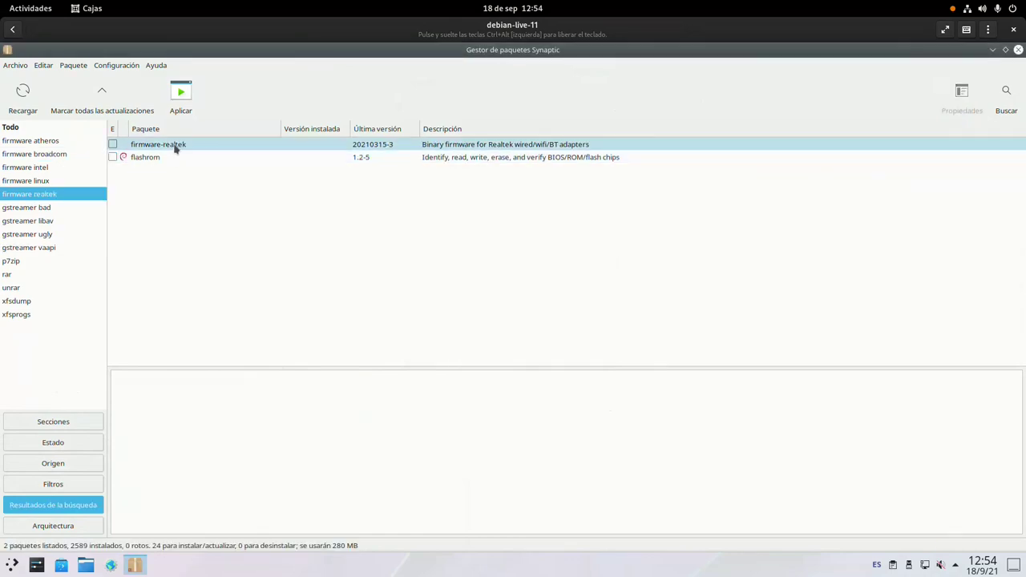
right_click(174, 144)
left_click(205, 169)
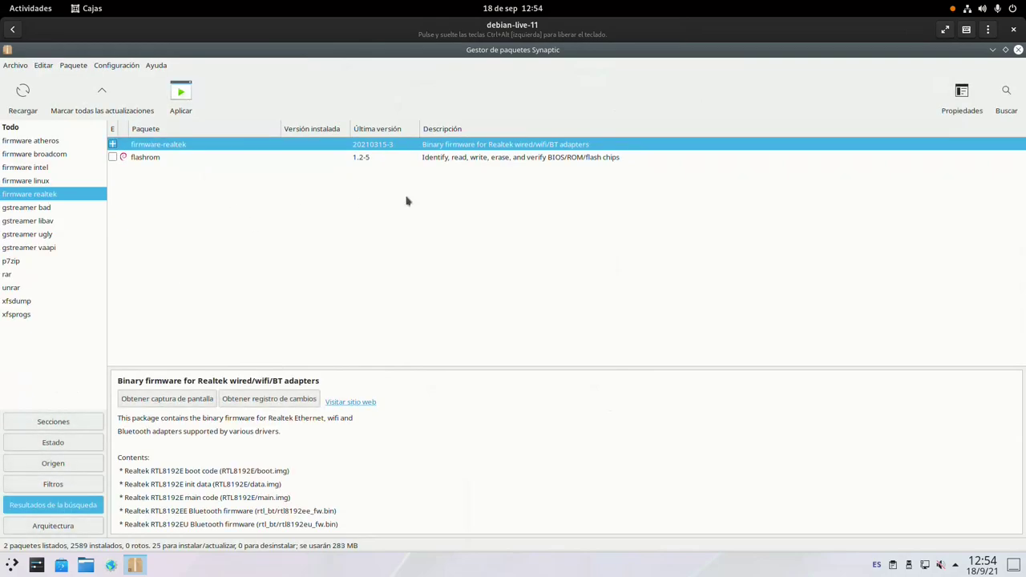
left_click(1012, 102)
Search 'hpl' and mark hplip, accepting extra packages like hplip-data and libhpmud0
left_click(542, 295)
triple_click(542, 295)
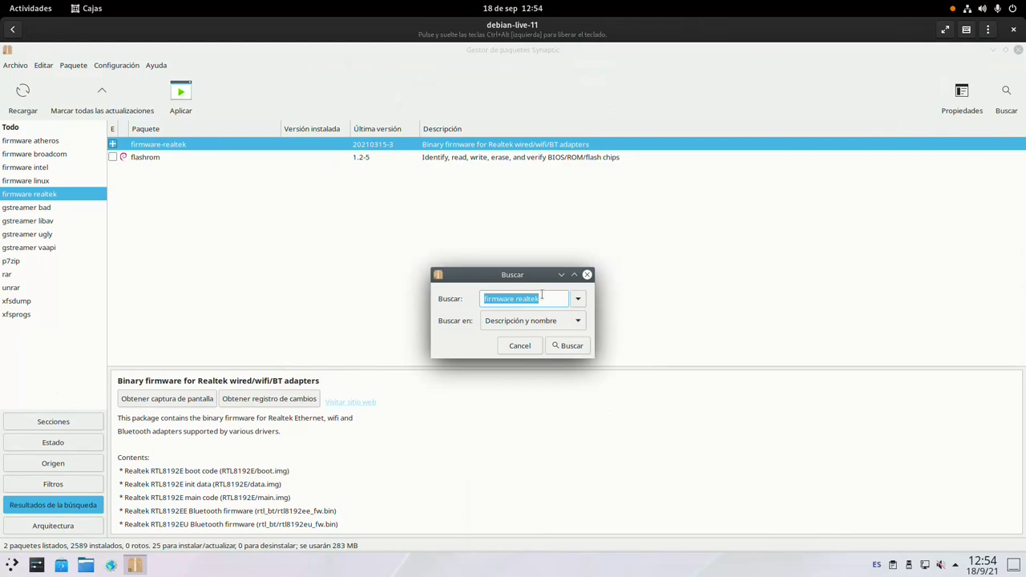
type("a")
key("BackSpace")
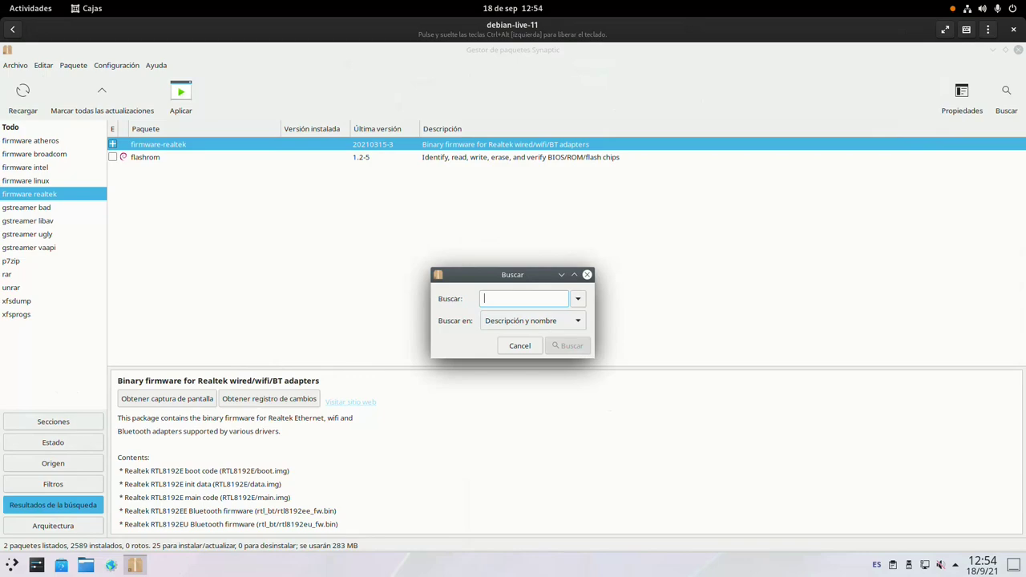
type("hplip")
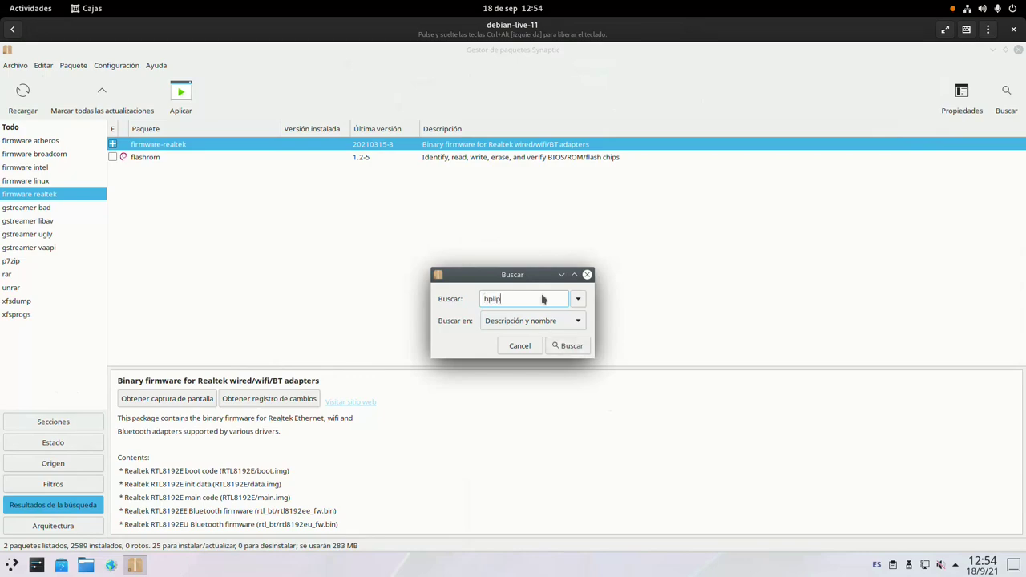
key("Return")
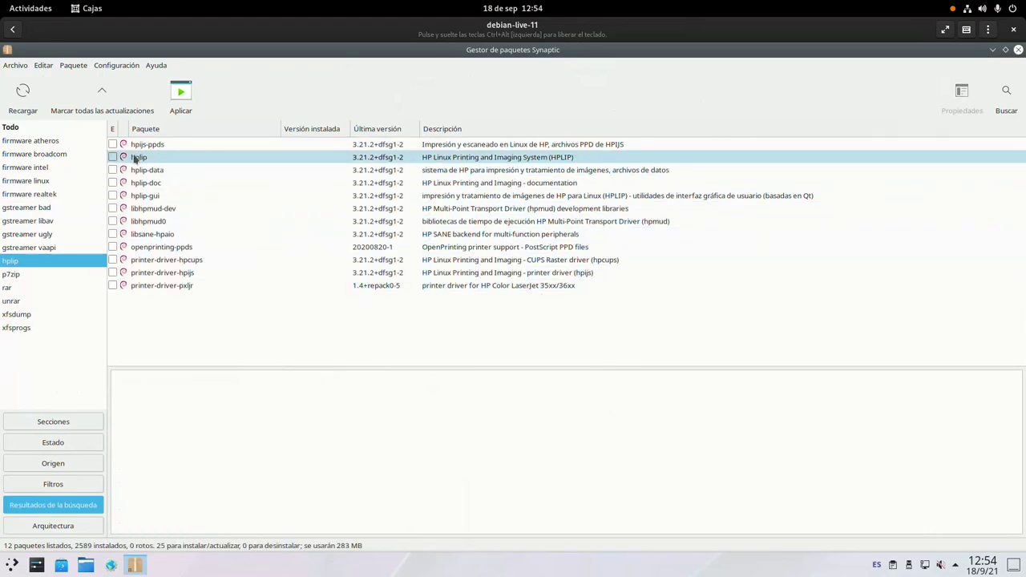
right_click(135, 158)
left_click(155, 176)
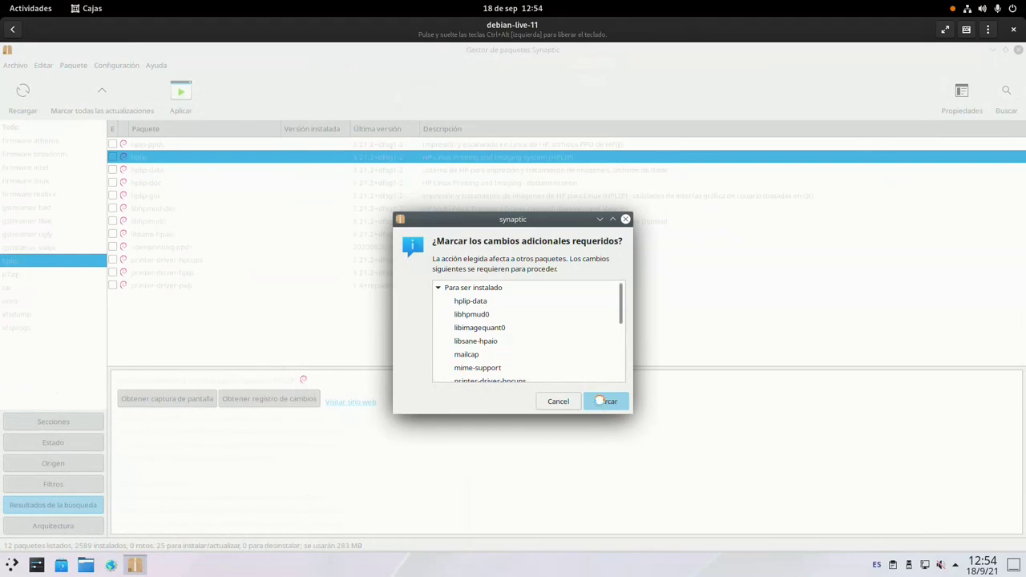
left_click(605, 401)
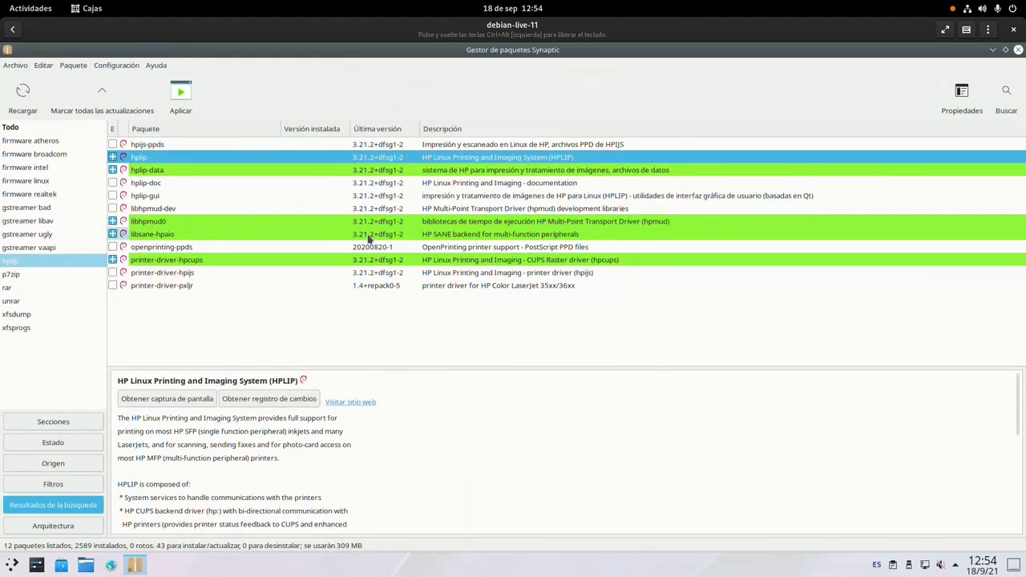
Search 'flatpak' and mark plasma-discover-backend-flatpak with its dependencies, reaching 59 pending (327 MB)
left_click(1006, 106)
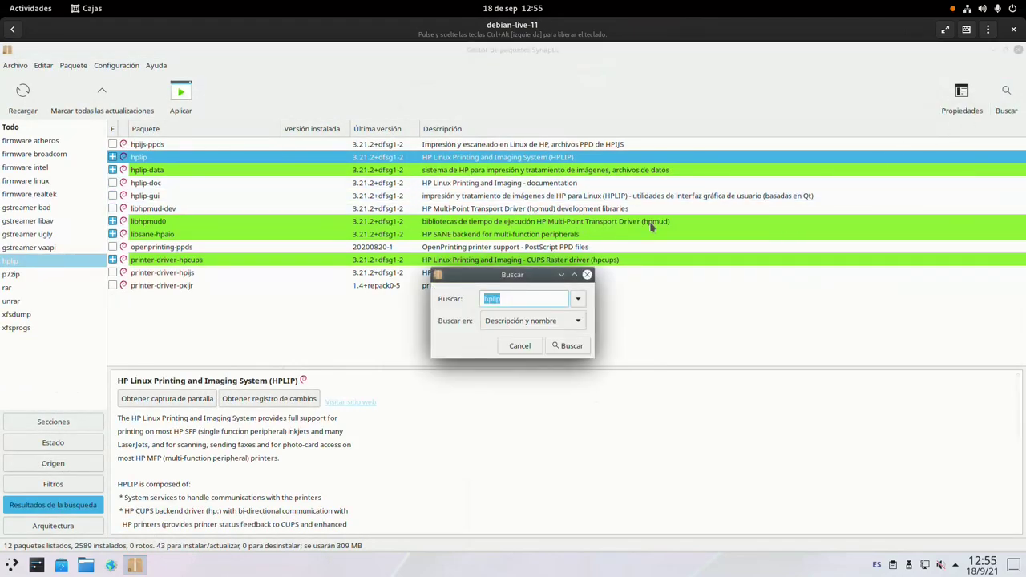
type("flatpak")
key("Return")
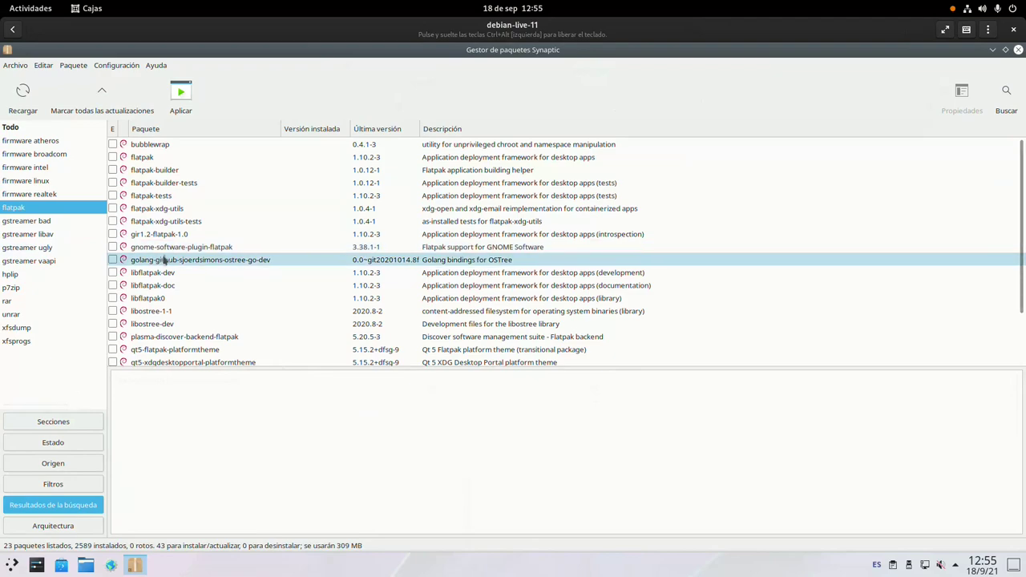
left_click(158, 249)
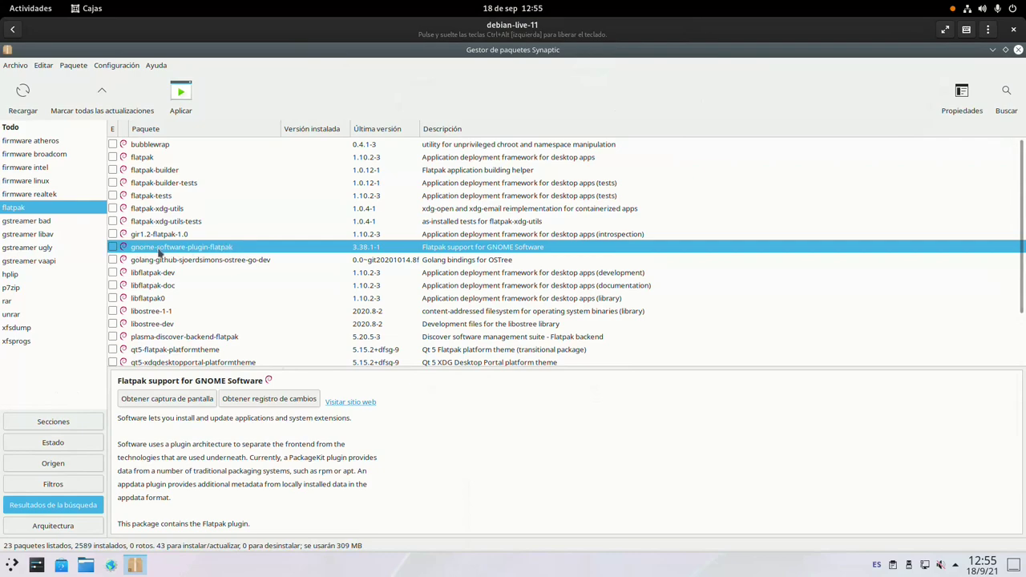
left_click(181, 339)
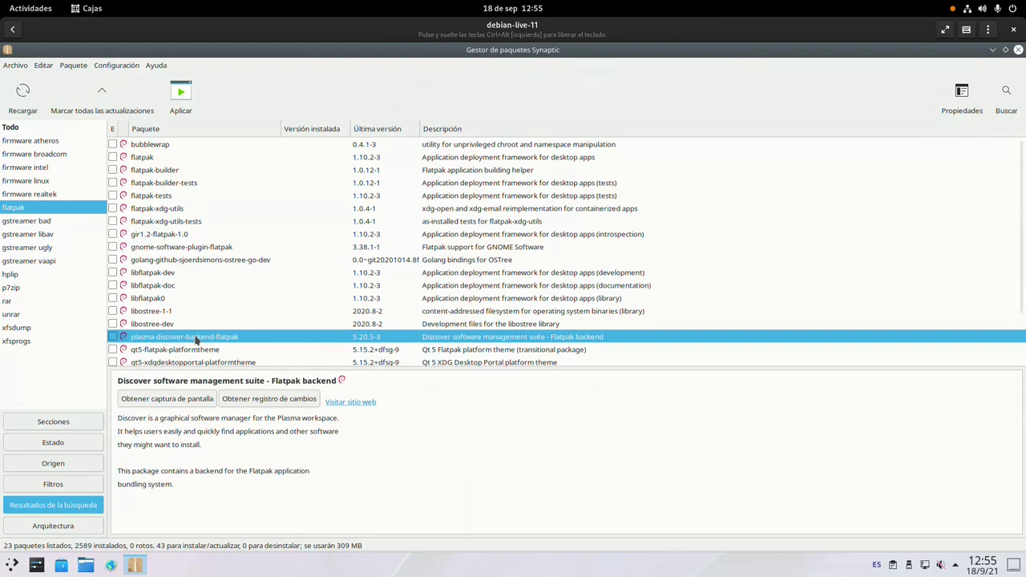
right_click(196, 339)
left_click(223, 358)
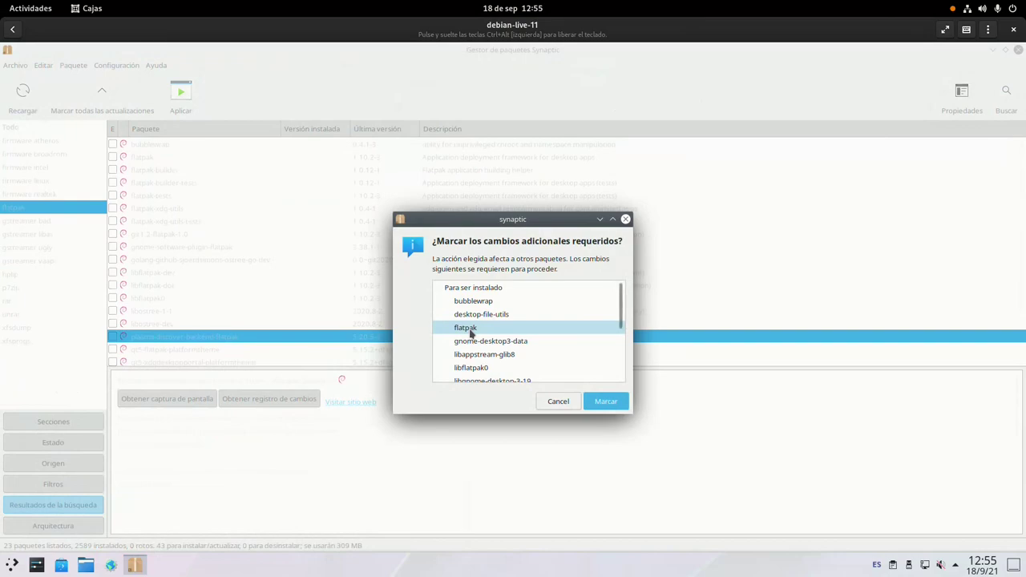
scroll(471, 332, "down", 5)
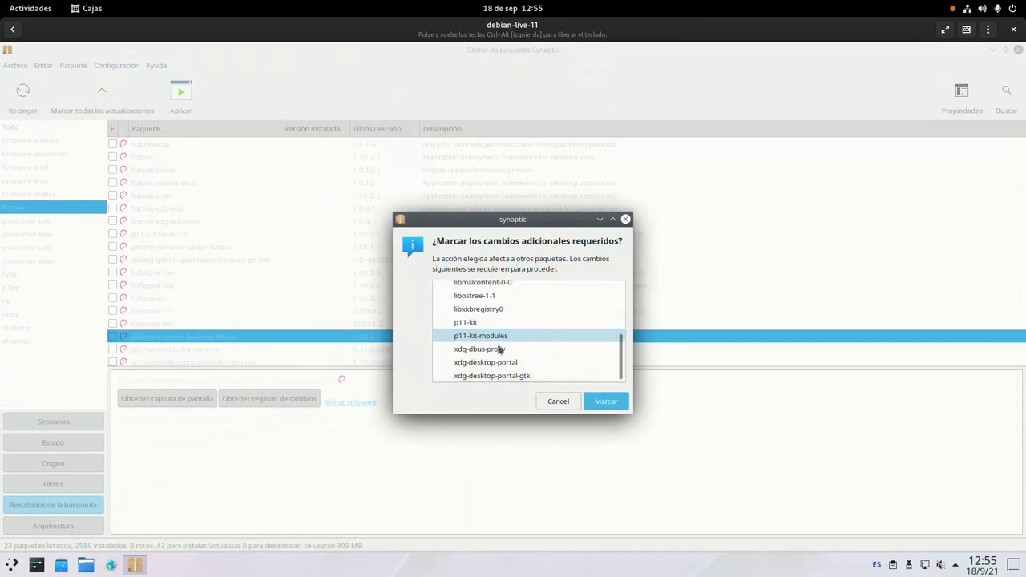
left_click(601, 402)
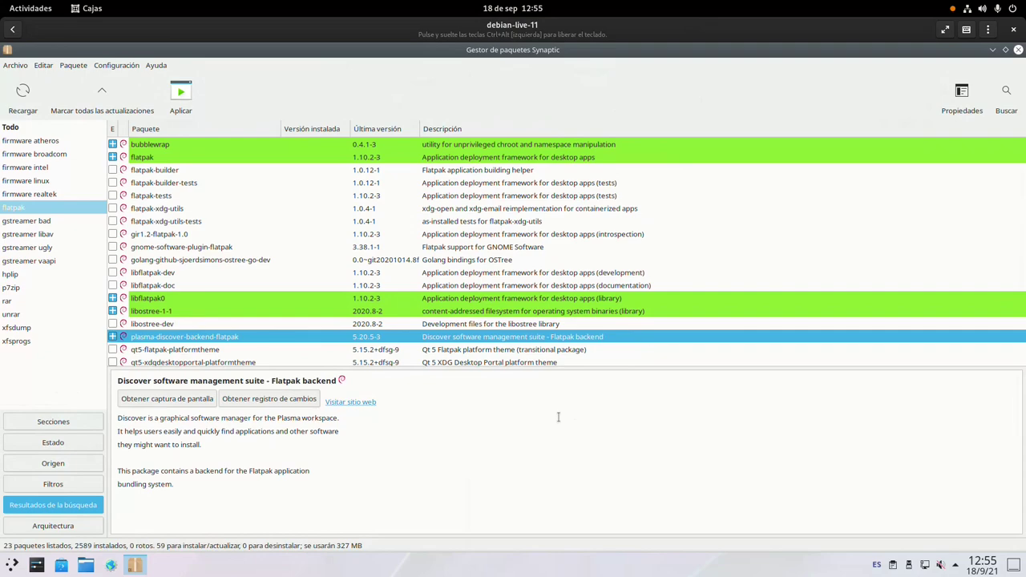
left_click(1006, 100)
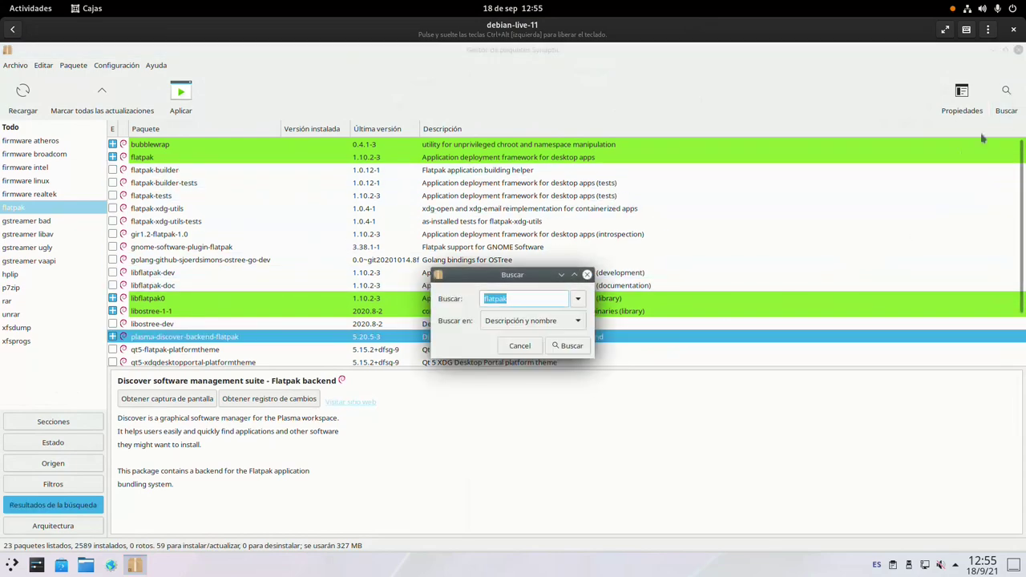
Search 'stea' and mark steam-devices, bringing pending installs to 60
type("steam")
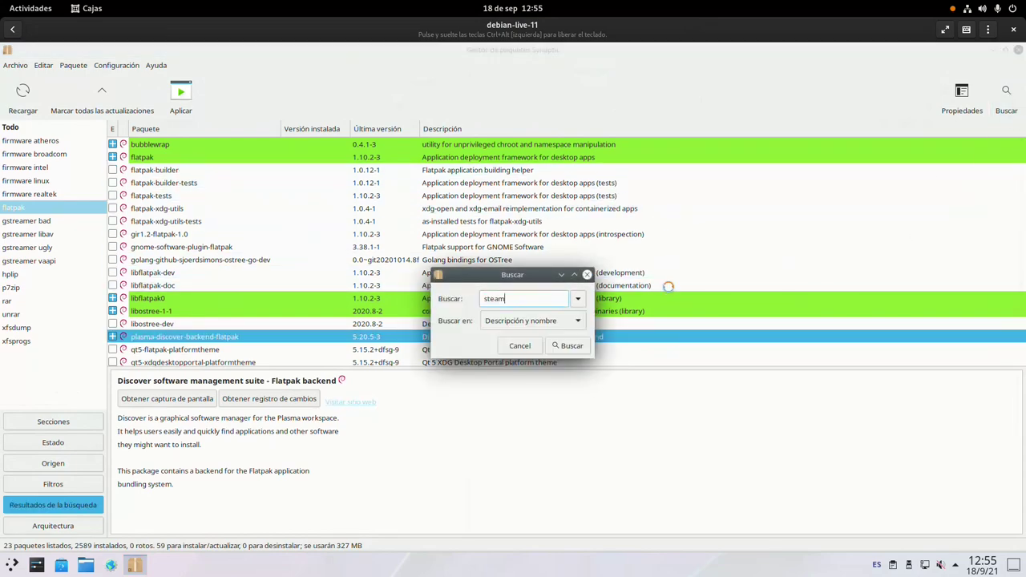
key("Return")
left_click(171, 311)
left_click(167, 299)
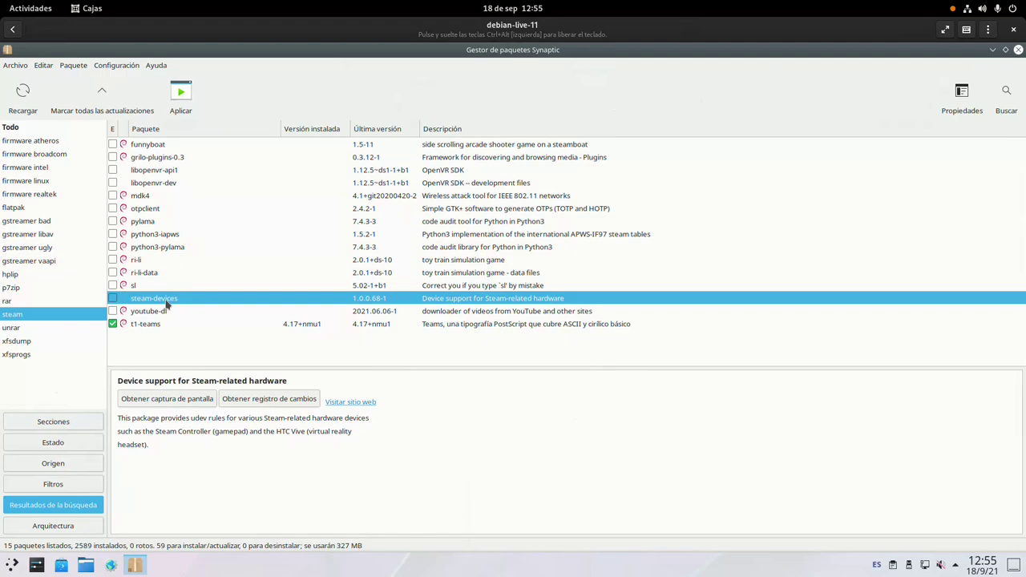
right_click(167, 304)
left_click(190, 323)
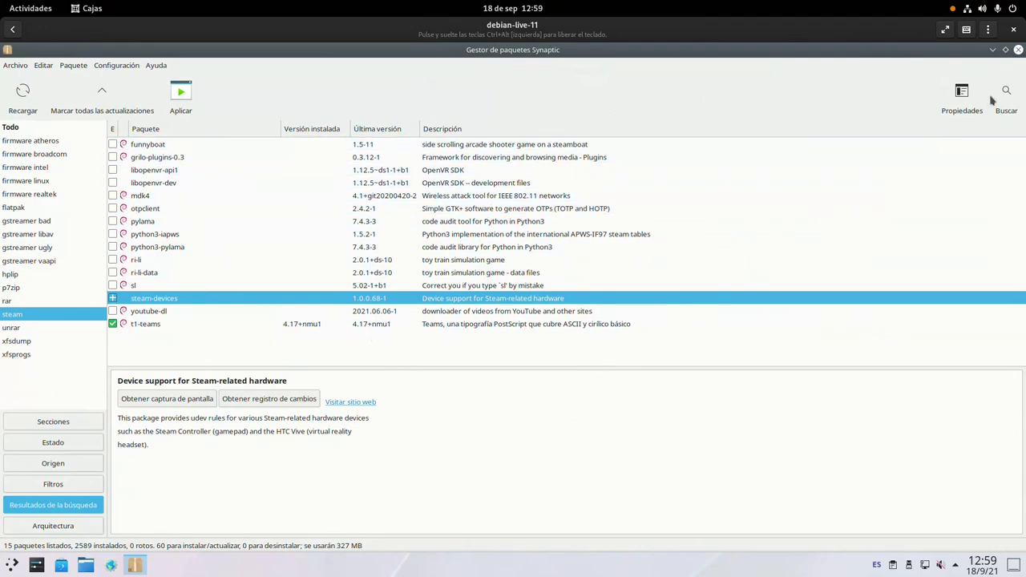
Search 'gufw' and mark gufw with ufw and its other required packages, reaching 70 pending
left_click(1006, 95)
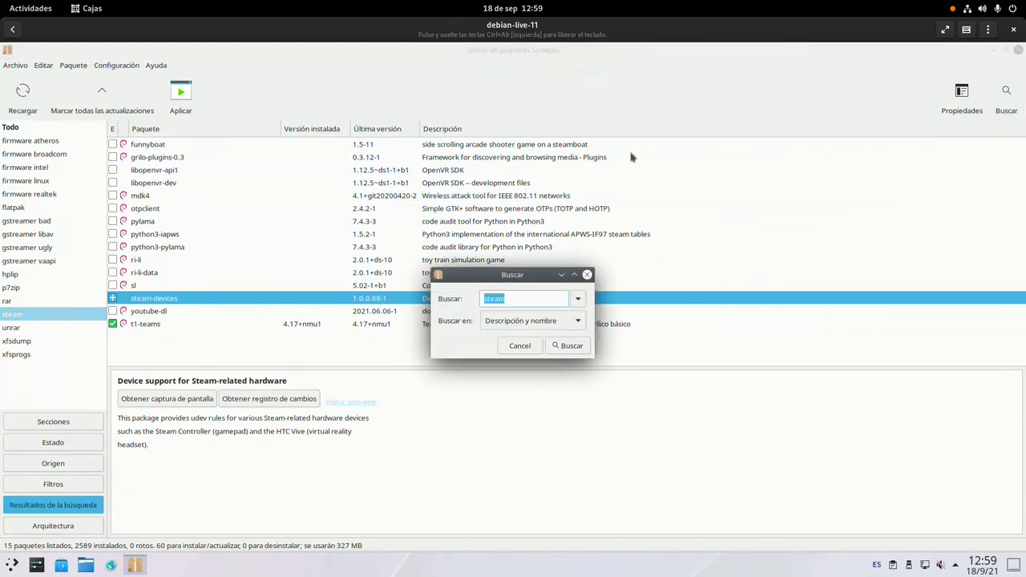
type("gufw")
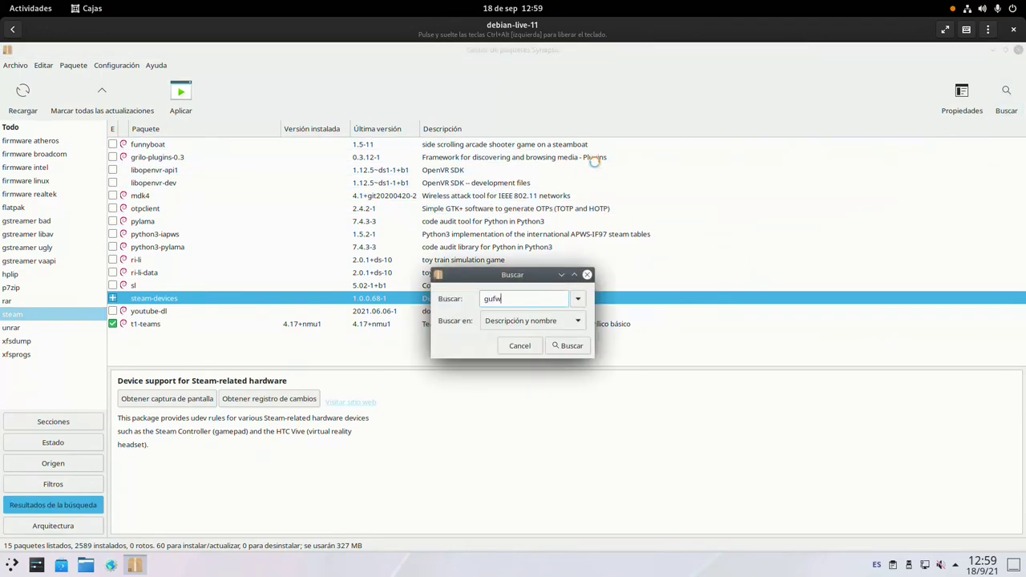
key("Return")
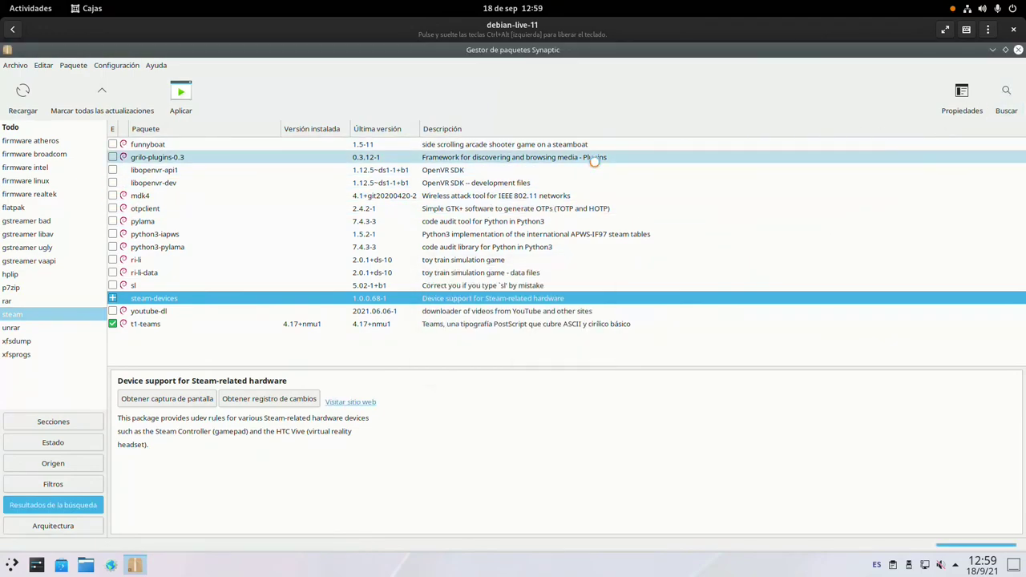
left_click(146, 146)
right_click(147, 145)
left_click(170, 167)
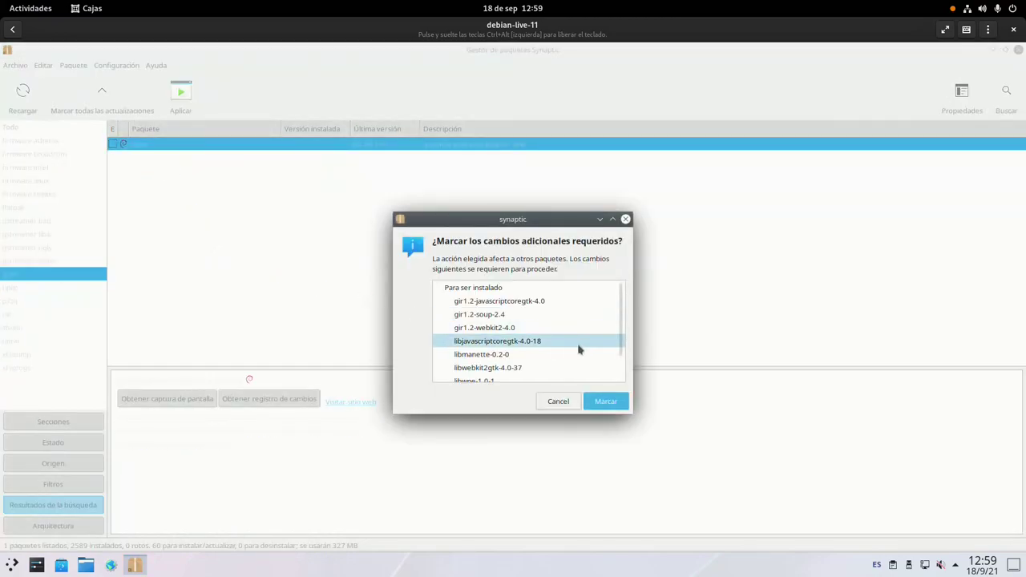
scroll(578, 350, "down", 2)
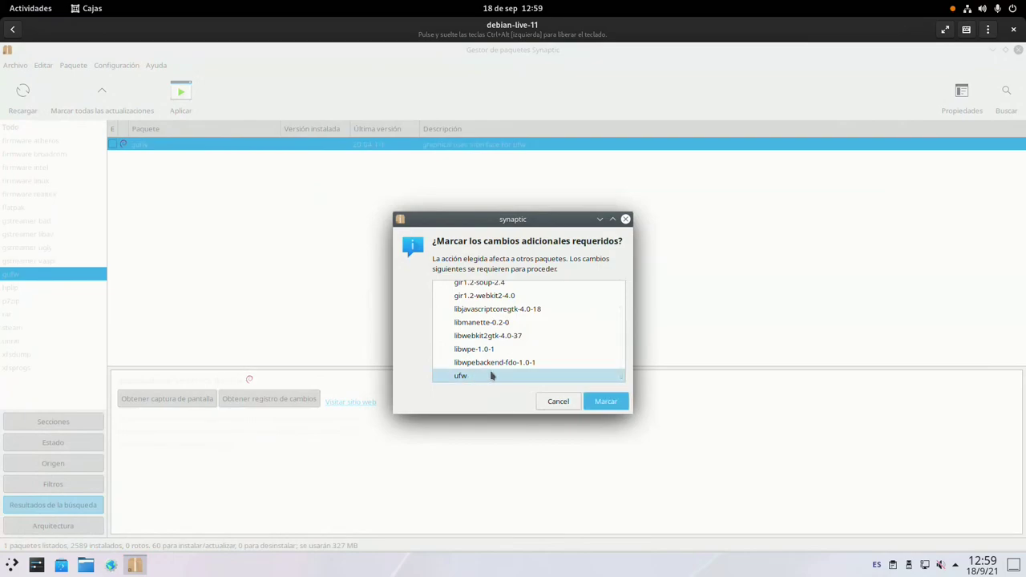
left_click(609, 394)
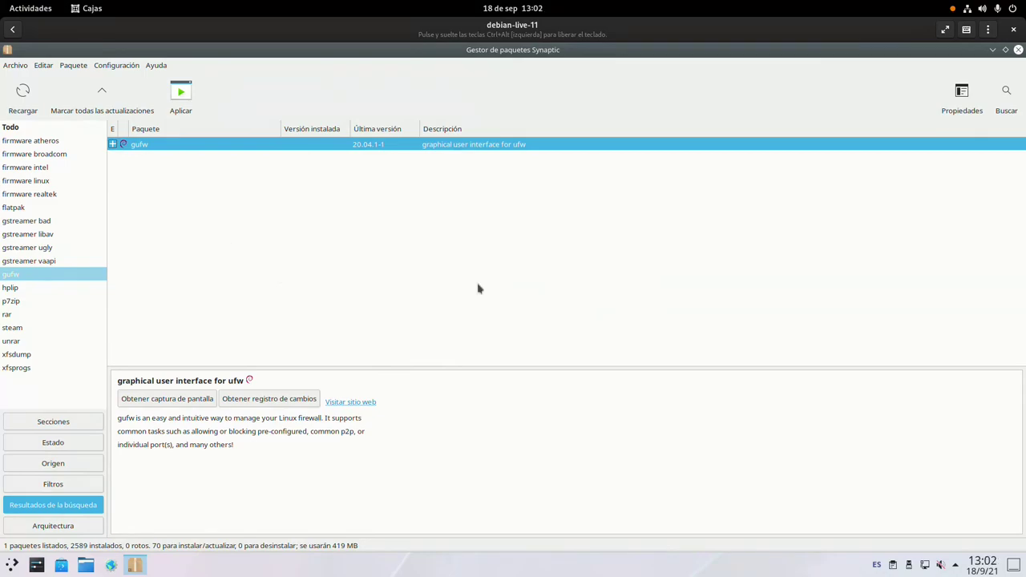
Rerun the gufw search picked from the search history
left_click(1006, 98)
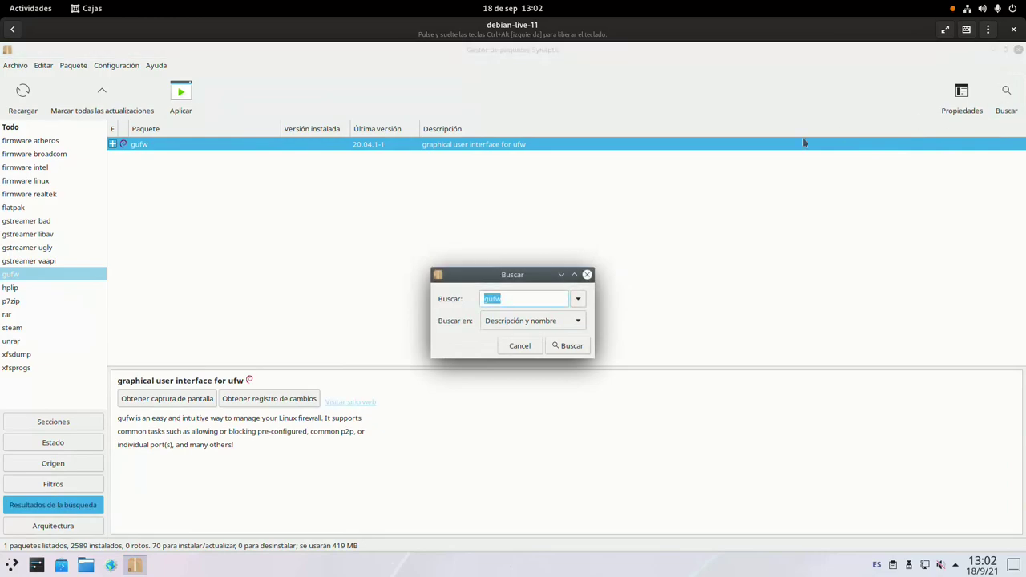
left_click(513, 298)
double_click(513, 298)
type("x")
key("Down")
key("Return")
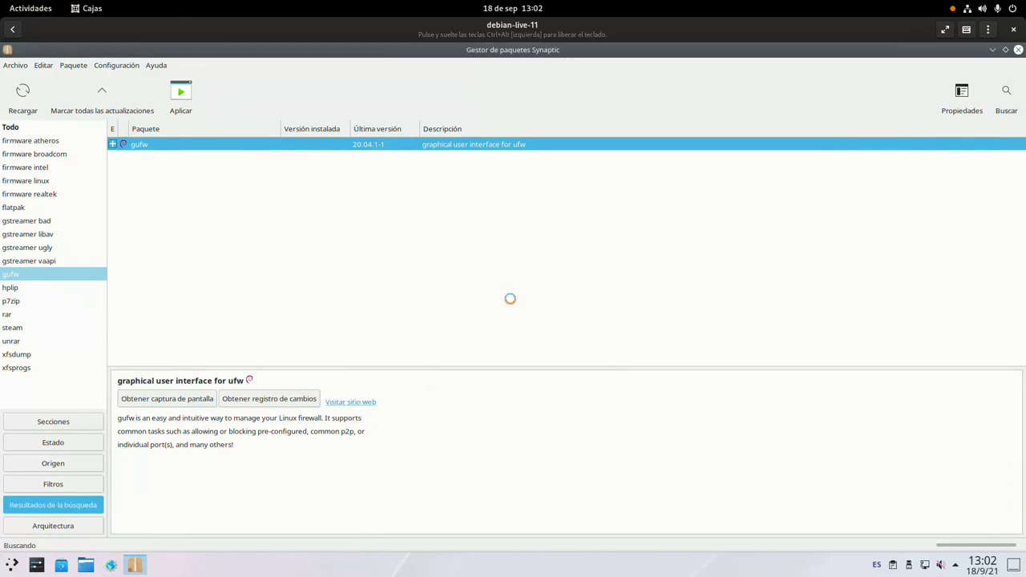
Search 'x264' and mark x264, accepting its extra library packages
left_click(1007, 113)
left_click(528, 300)
double_click(527, 302)
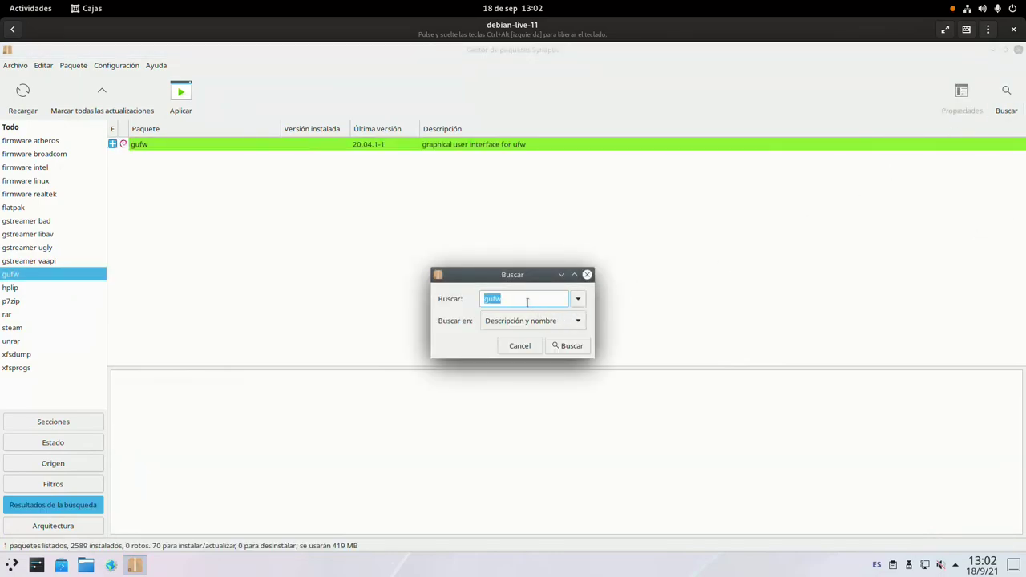
type("5")
key("BackSpace")
type("x264")
key("Return")
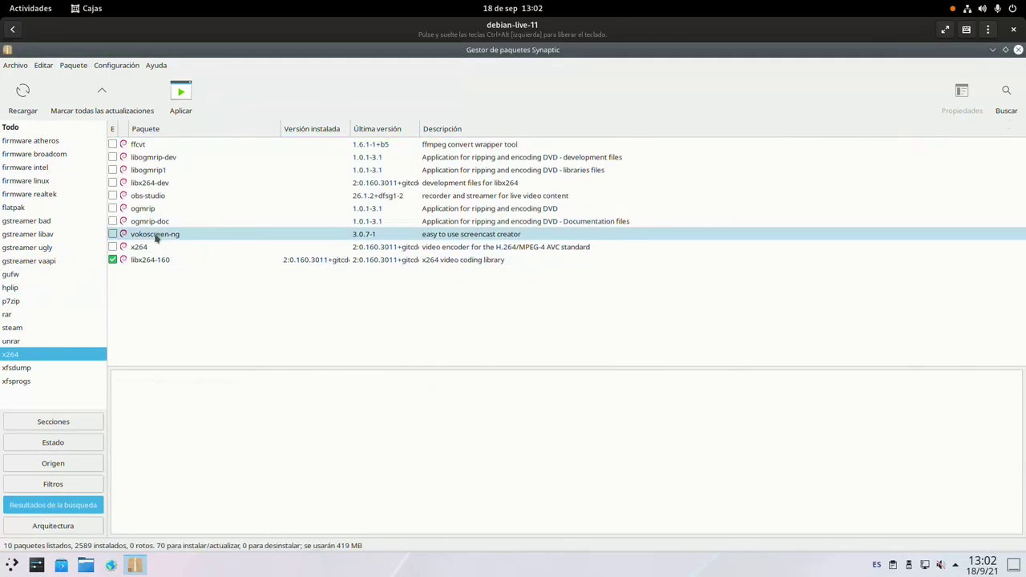
left_click(118, 247)
right_click(119, 247)
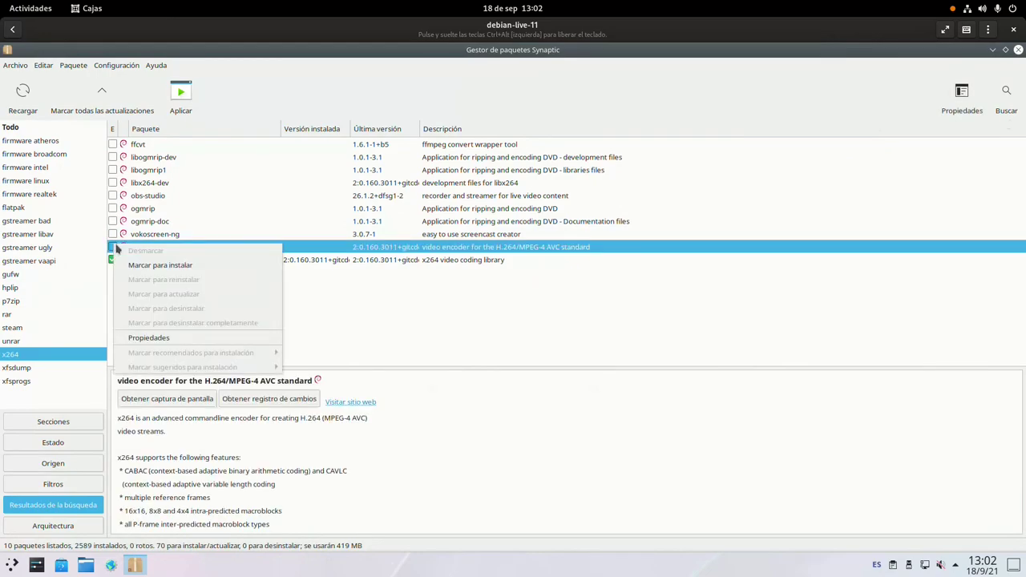
left_click(166, 267)
left_click(598, 401)
Search 'x265' and mark x265, bringing pending installs to 77 (428 MB)
left_click(1007, 104)
type("x265")
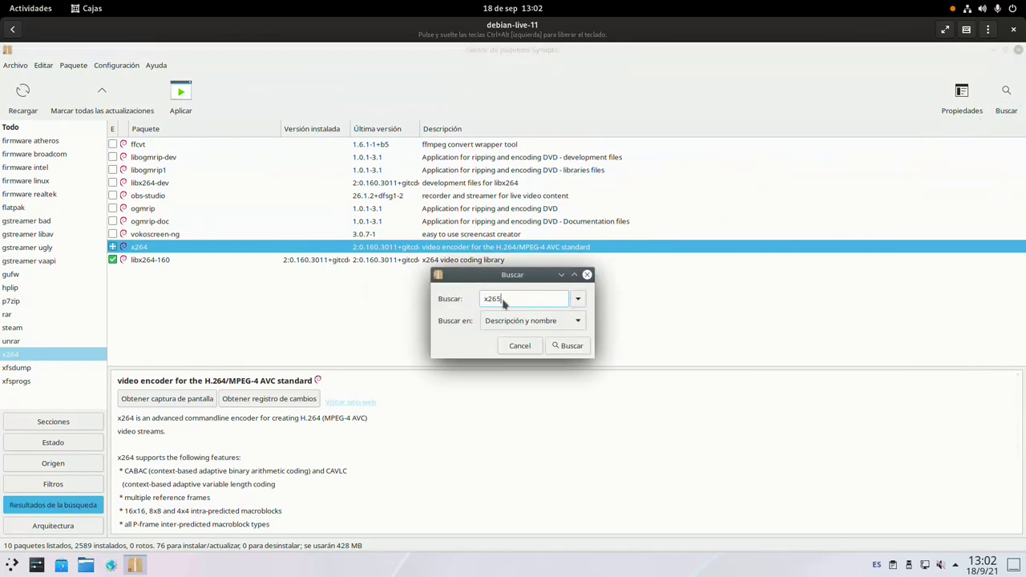
key("Return")
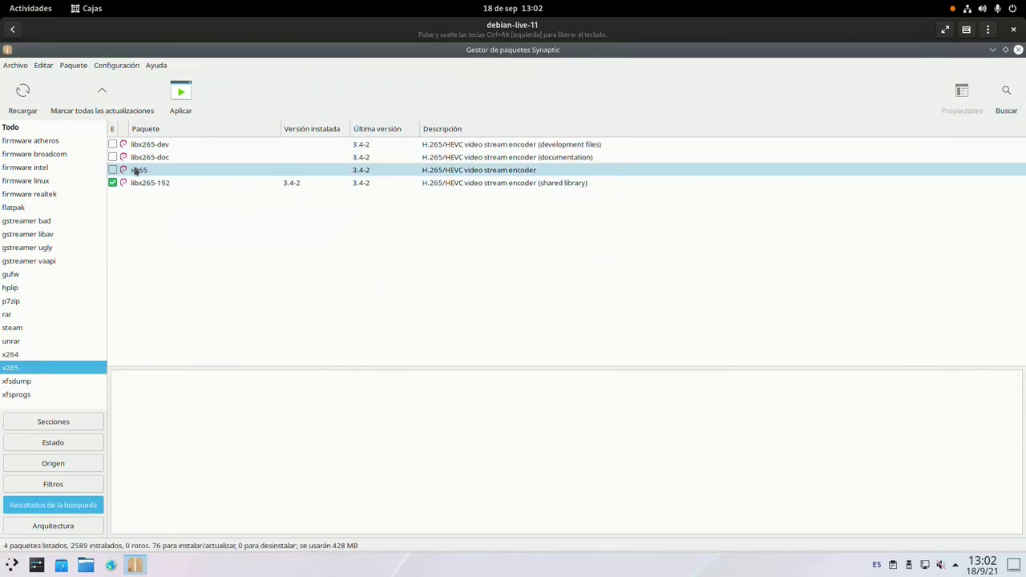
right_click(138, 173)
left_click(159, 184)
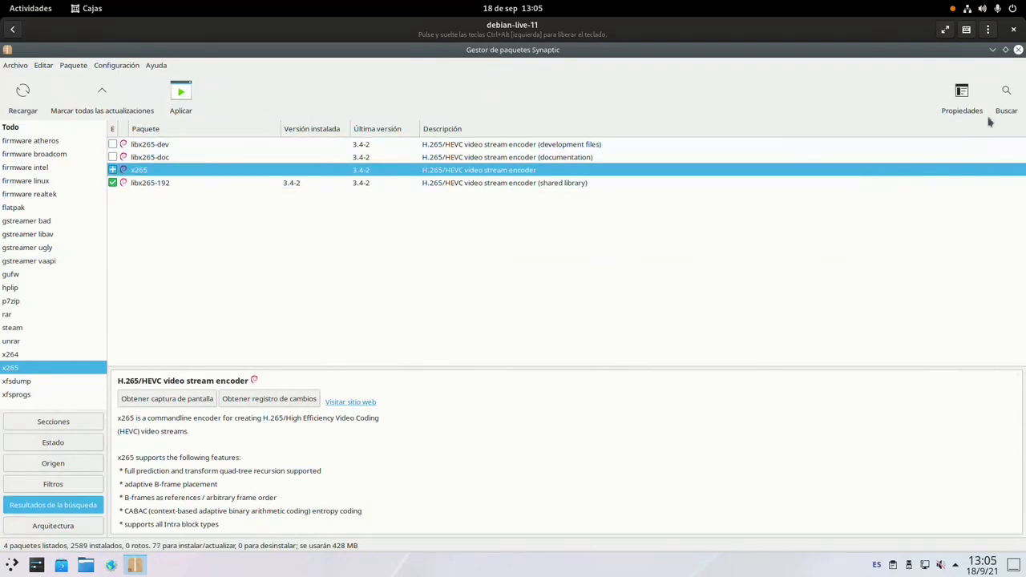
left_click(1006, 95)
key("BackSpace")
type("linux firmwar")
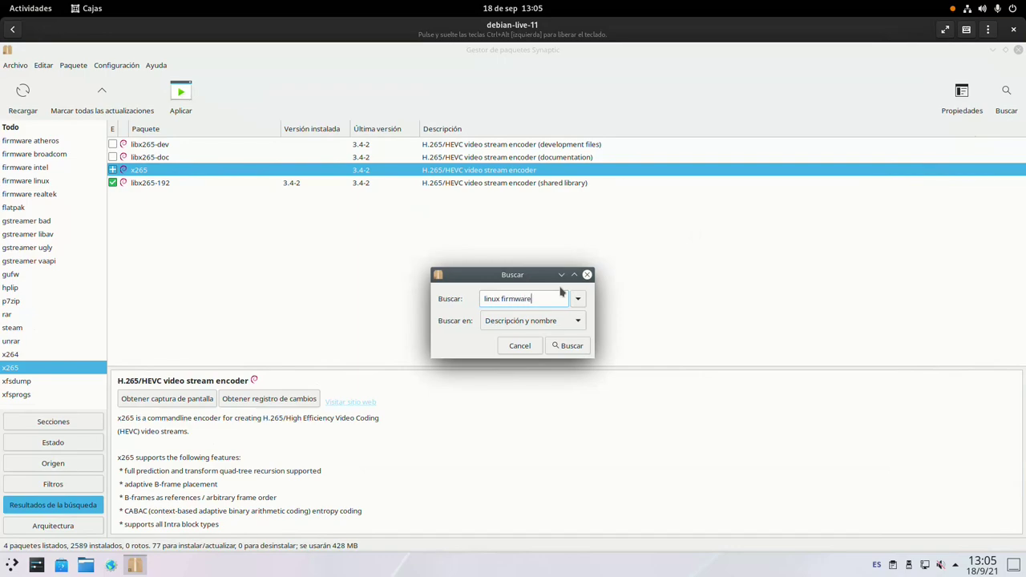
type("e")
key("Return")
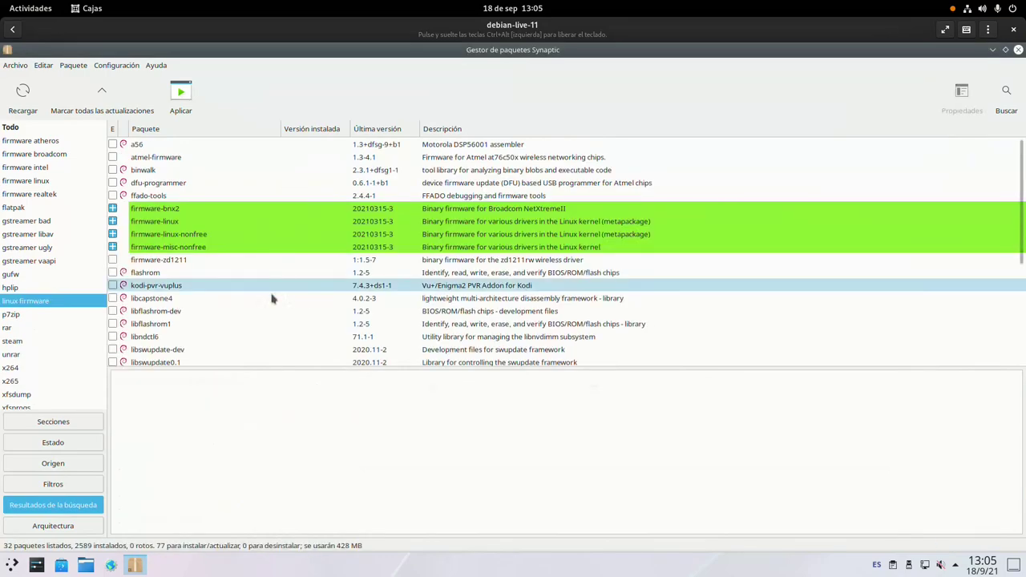
scroll(183, 281, "down", 1)
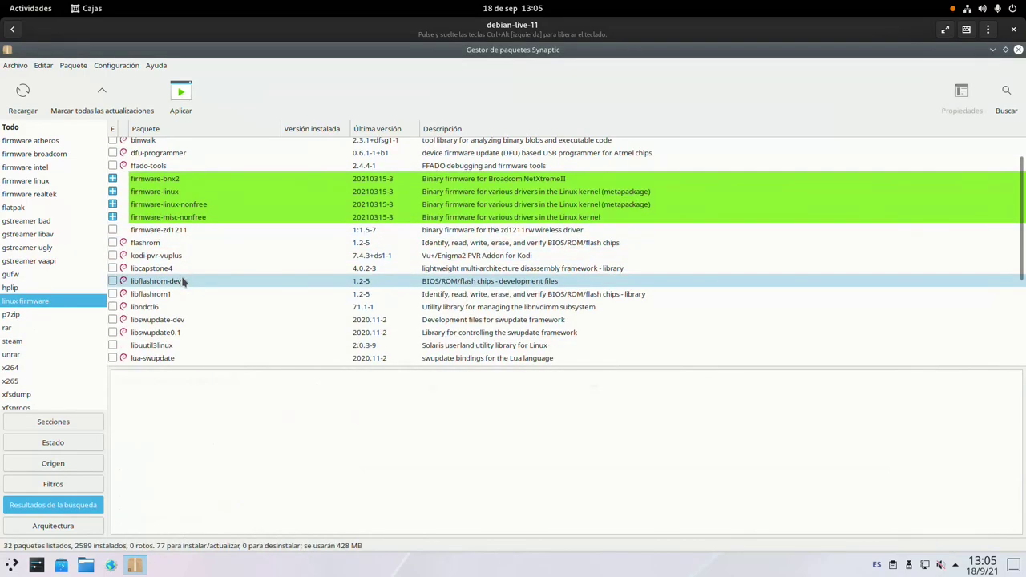
scroll(183, 281, "up", 1)
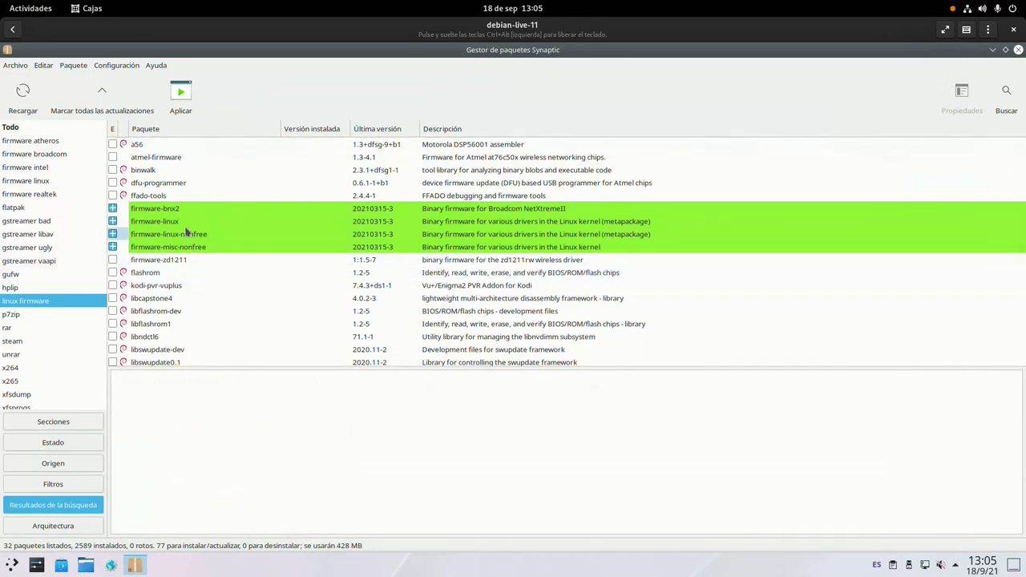
scroll(206, 227, "down", 1)
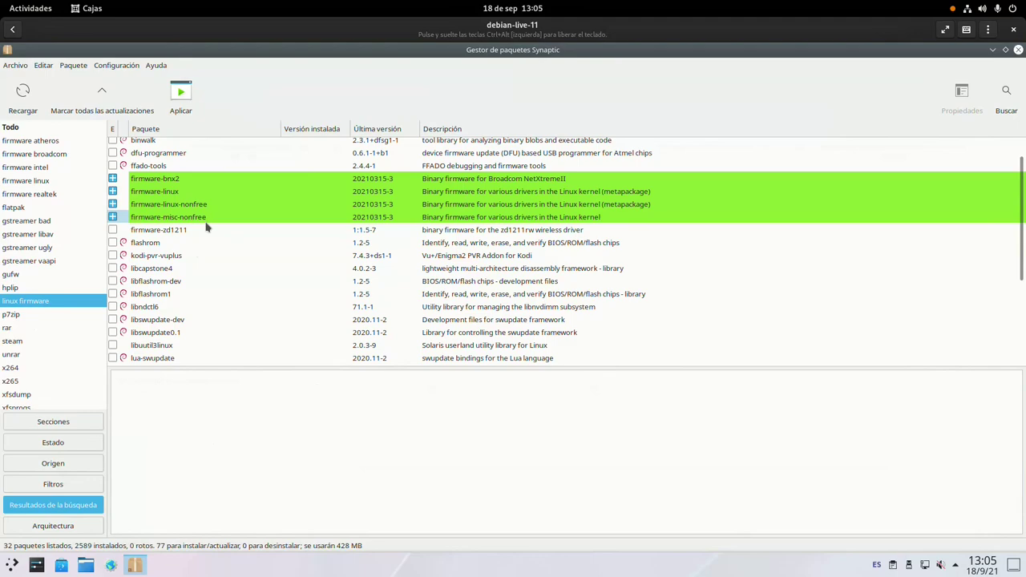
scroll(206, 227, "down", 4)
scroll(206, 228, "down", 1)
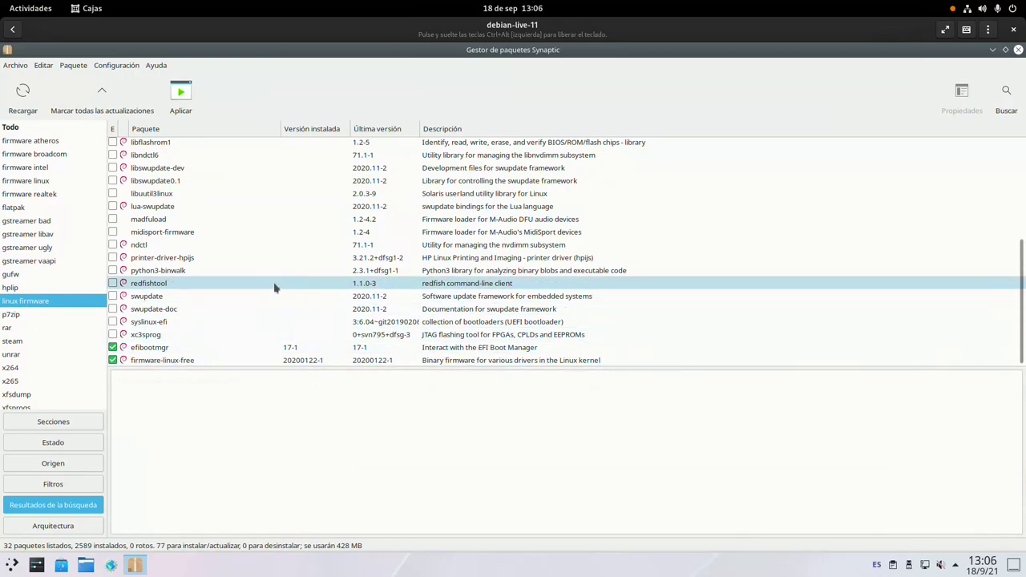
scroll(275, 287, "up", 5)
scroll(274, 288, "down", 6)
scroll(274, 288, "up", 6)
scroll(274, 288, "up", 1)
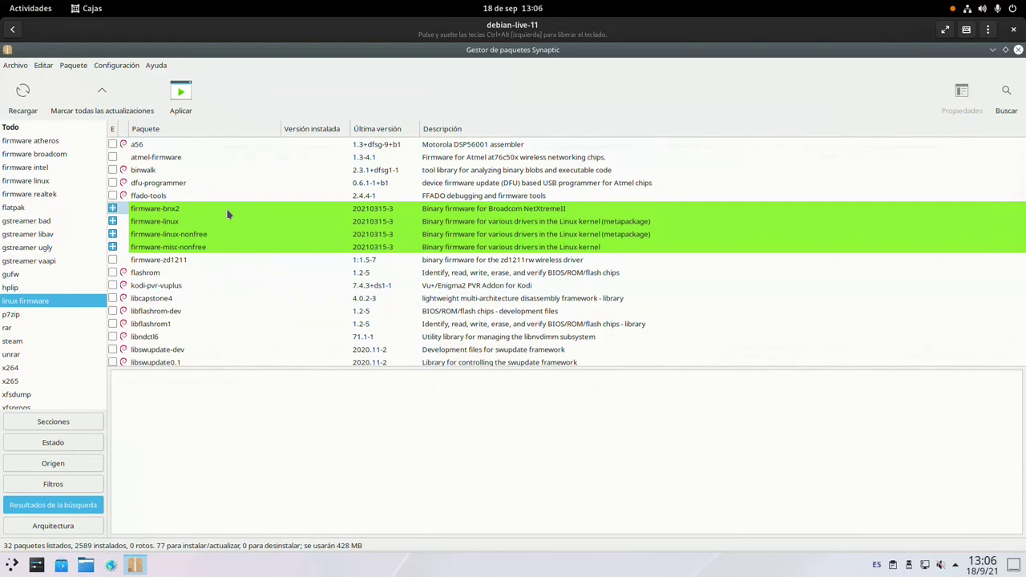
Open the Resumen summary and scroll through the 'Para ser instalado' package list
left_click(184, 102)
left_click(369, 266)
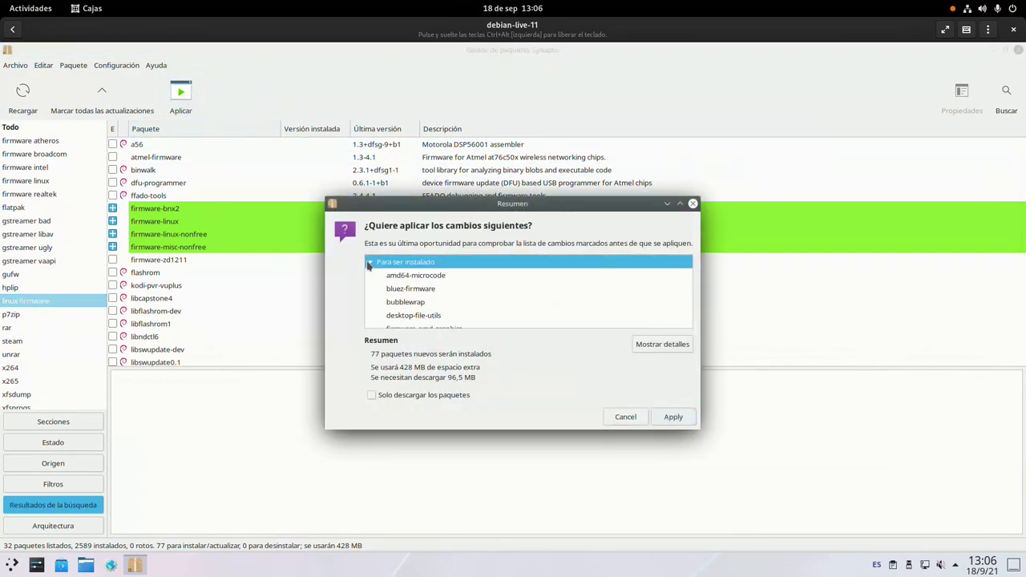
scroll(441, 291, "down", 2)
scroll(441, 291, "down", 5)
scroll(441, 292, "down", 1)
scroll(441, 291, "down", 2)
scroll(441, 292, "up", 3)
scroll(440, 292, "up", 5)
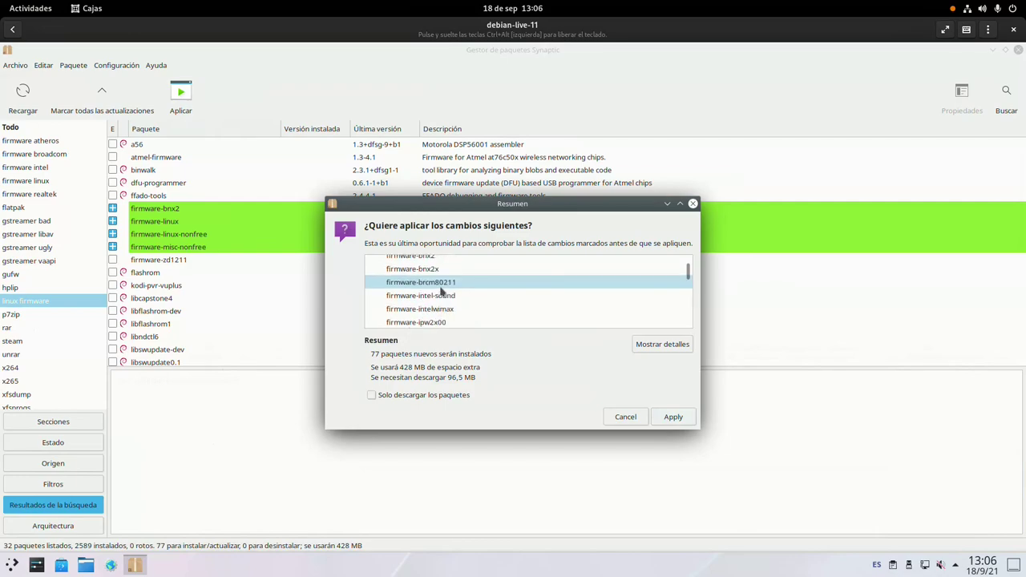
scroll(441, 292, "up", 1)
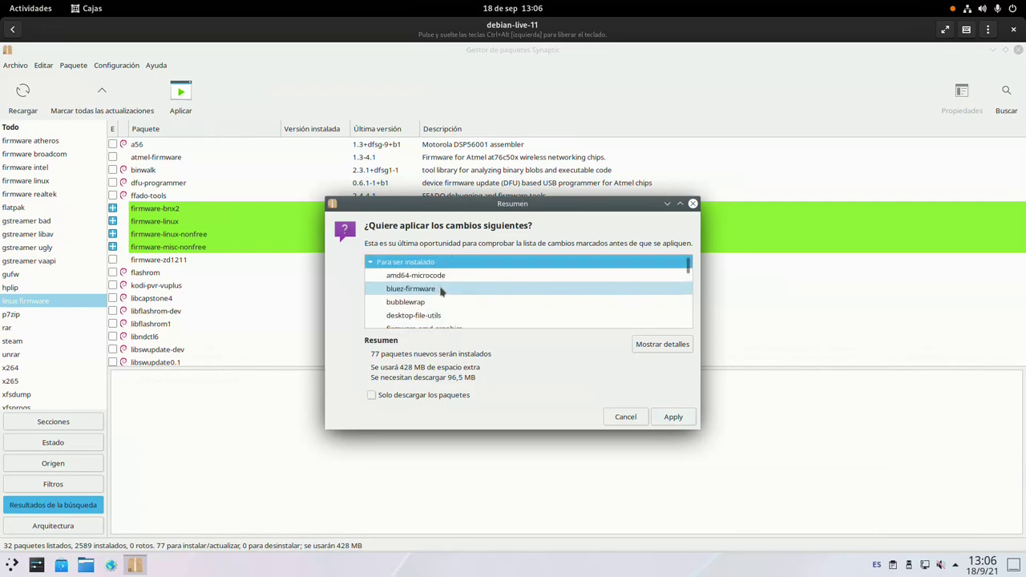
scroll(441, 292, "down", 5)
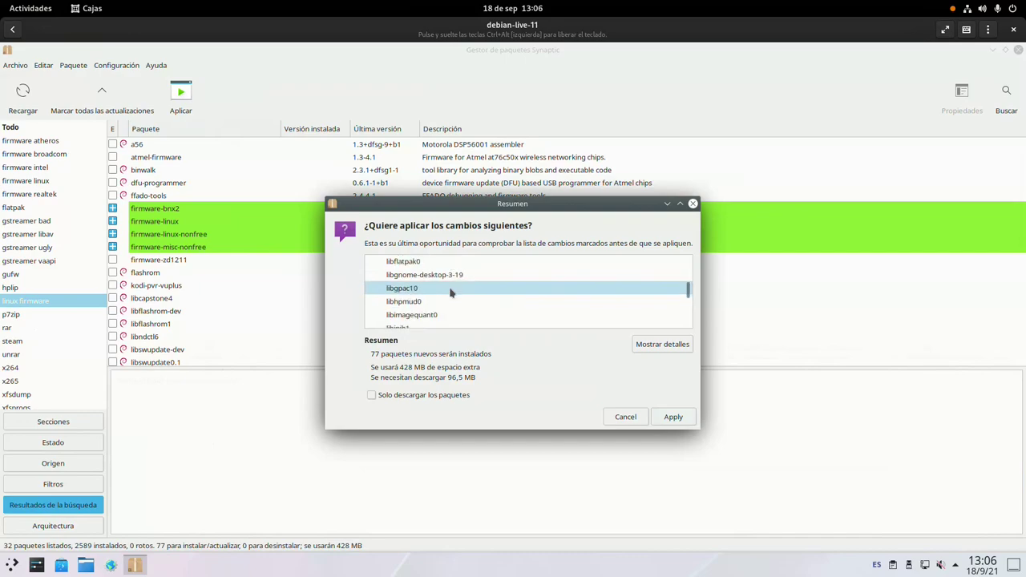
scroll(450, 293, "down", 5)
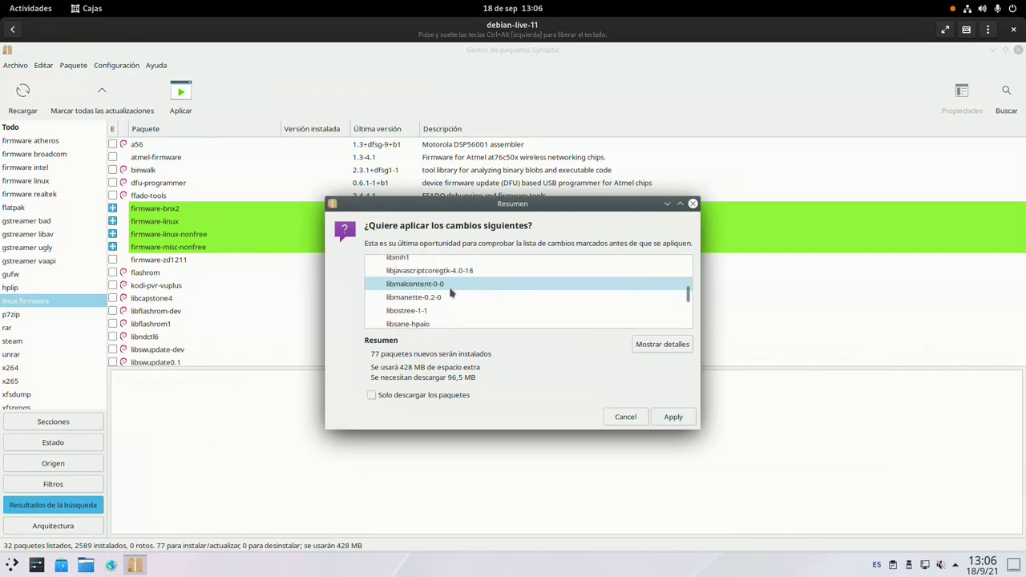
scroll(451, 294, "down", 2)
scroll(451, 293, "down", 3)
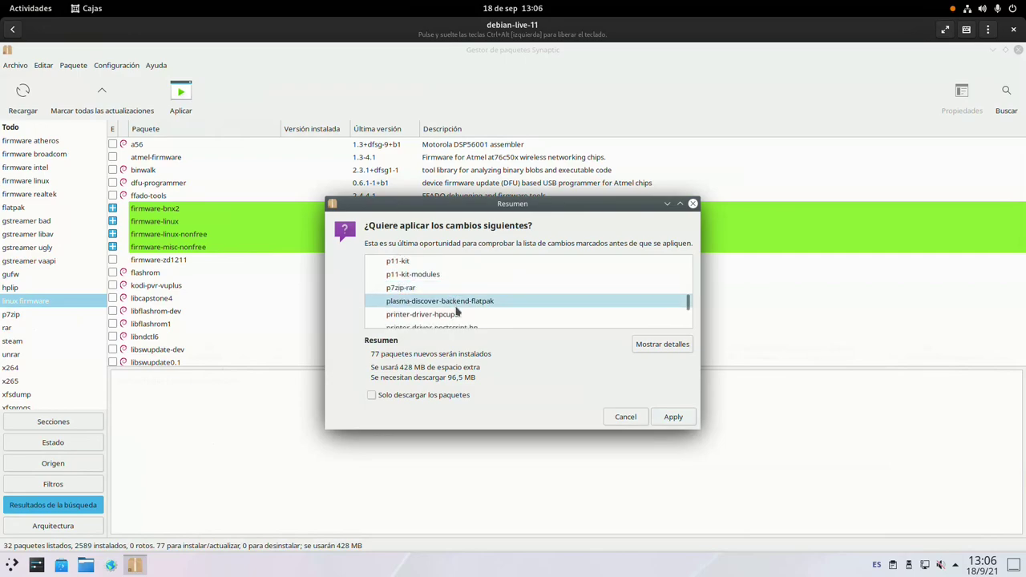
scroll(470, 310, "down", 6)
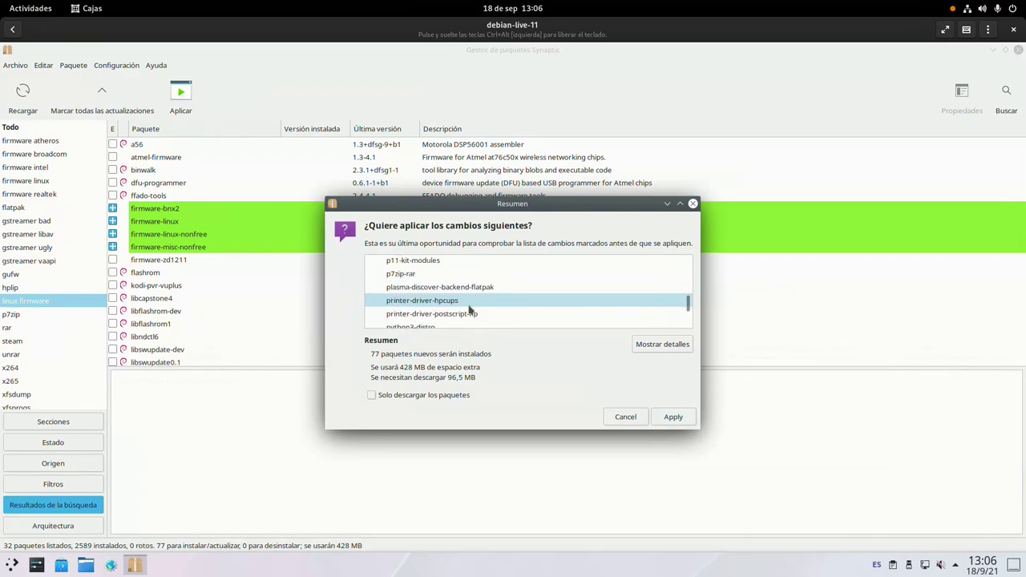
scroll(470, 310, "down", 4)
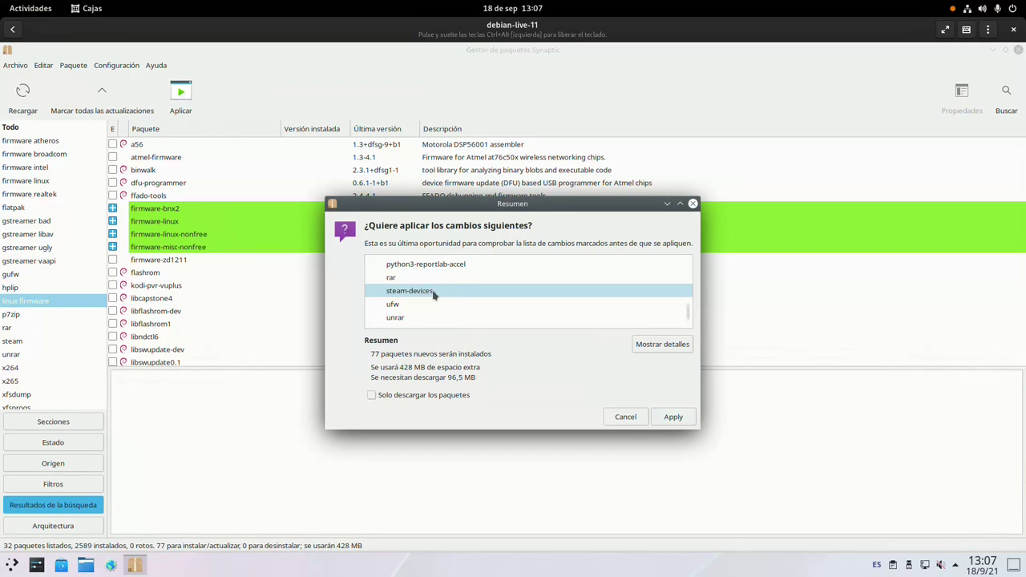
Point out steam-devices and ufw in the summary, then scroll to the list's end
left_click(444, 317)
left_click(445, 309)
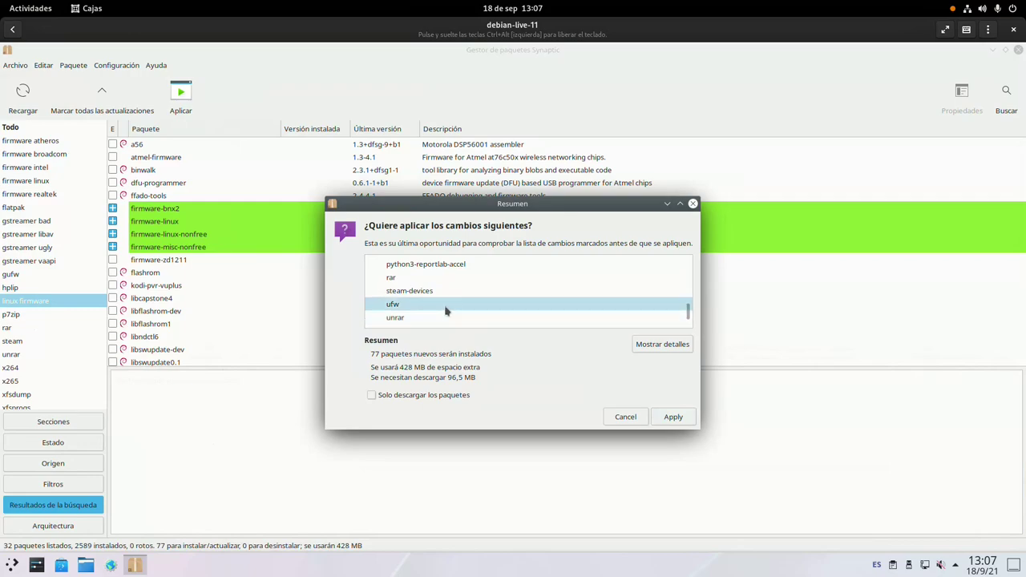
scroll(446, 311, "down", 1)
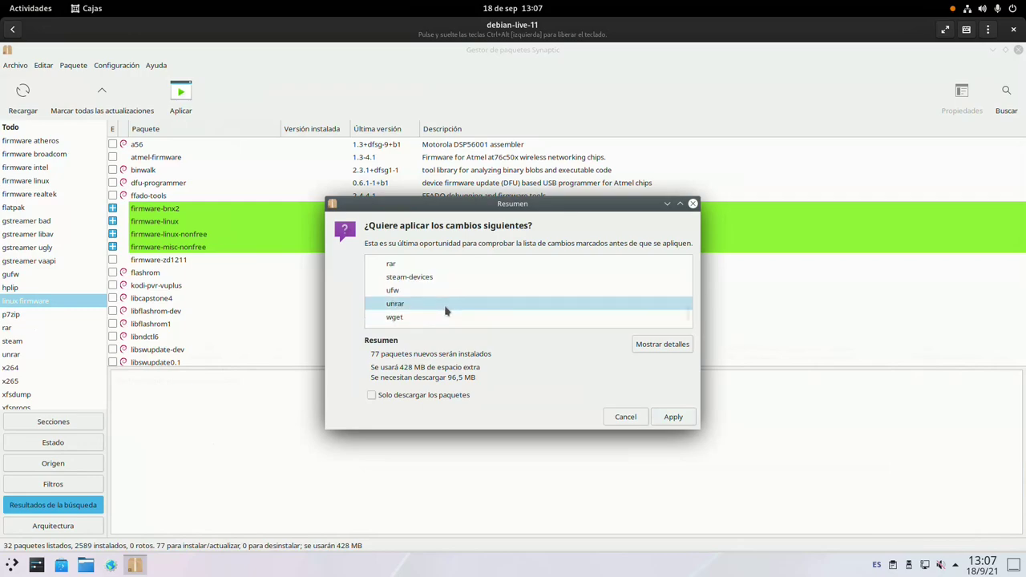
scroll(445, 311, "down", 3)
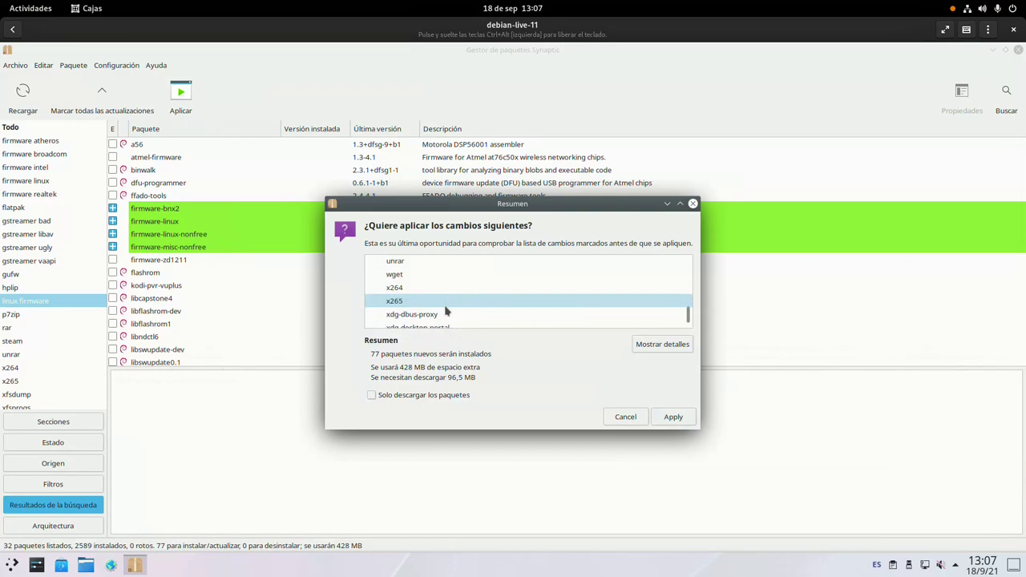
scroll(445, 311, "down", 3)
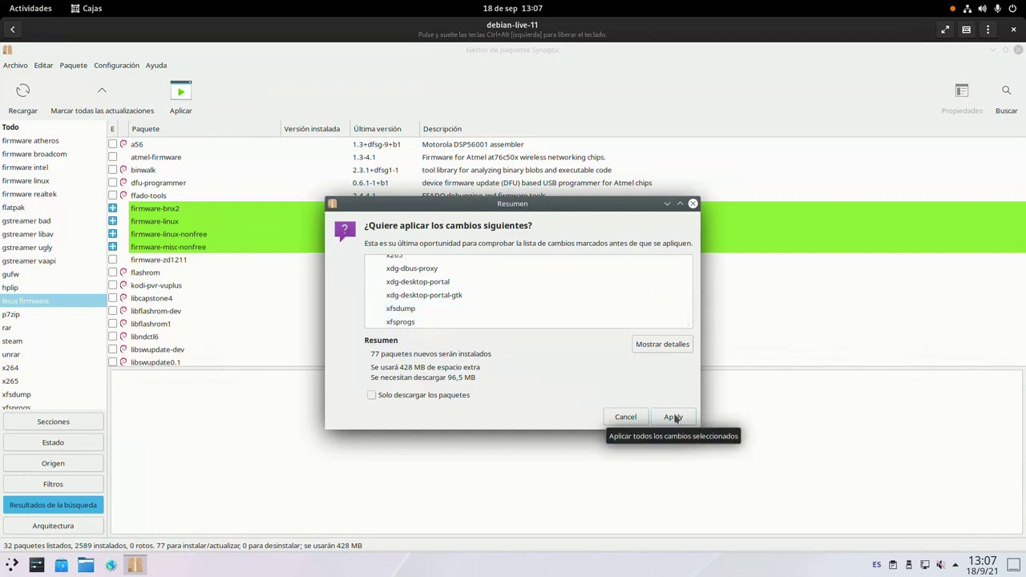
Apply the 77 package installs, accepting the firmware-ipw2x00 licence in the details pane
left_click(672, 417)
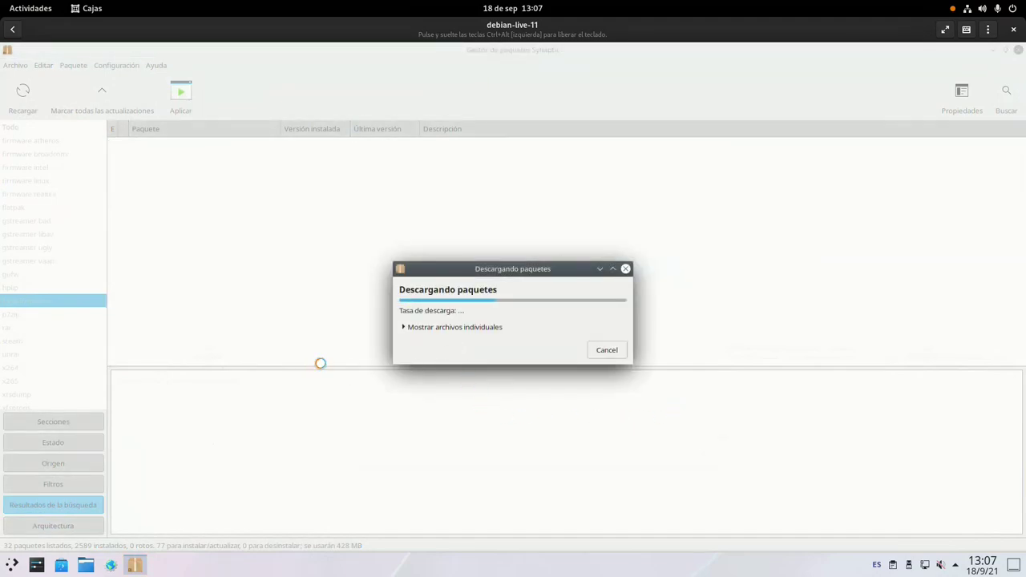
left_click(377, 350)
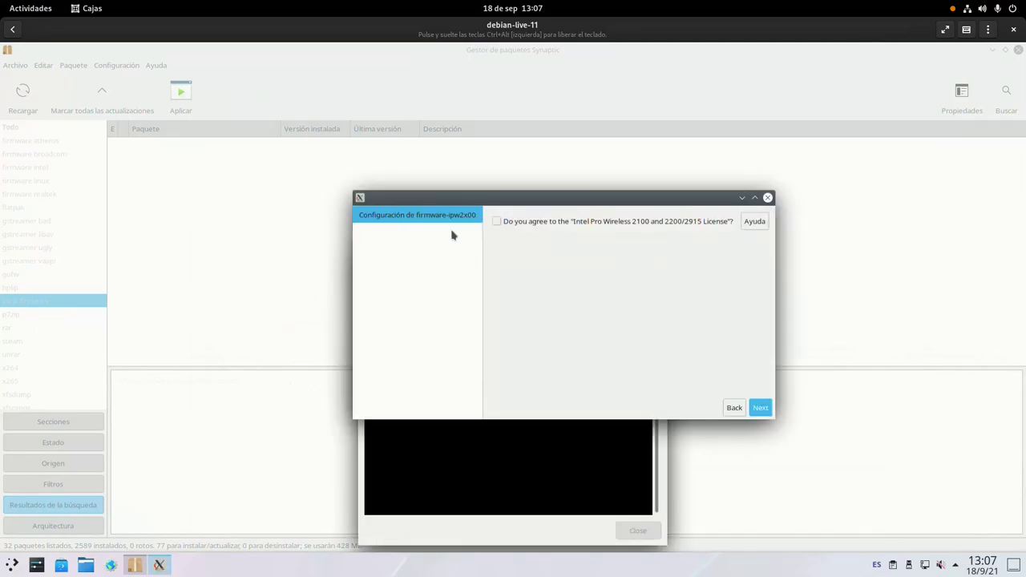
left_click(497, 222)
left_click(760, 408)
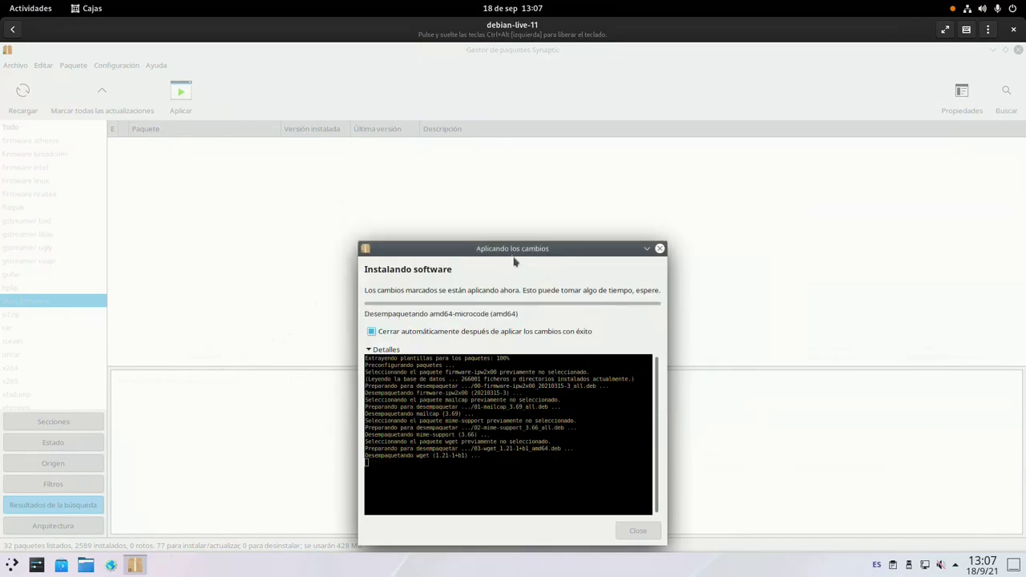
left_click_drag(493, 223, 473, 159)
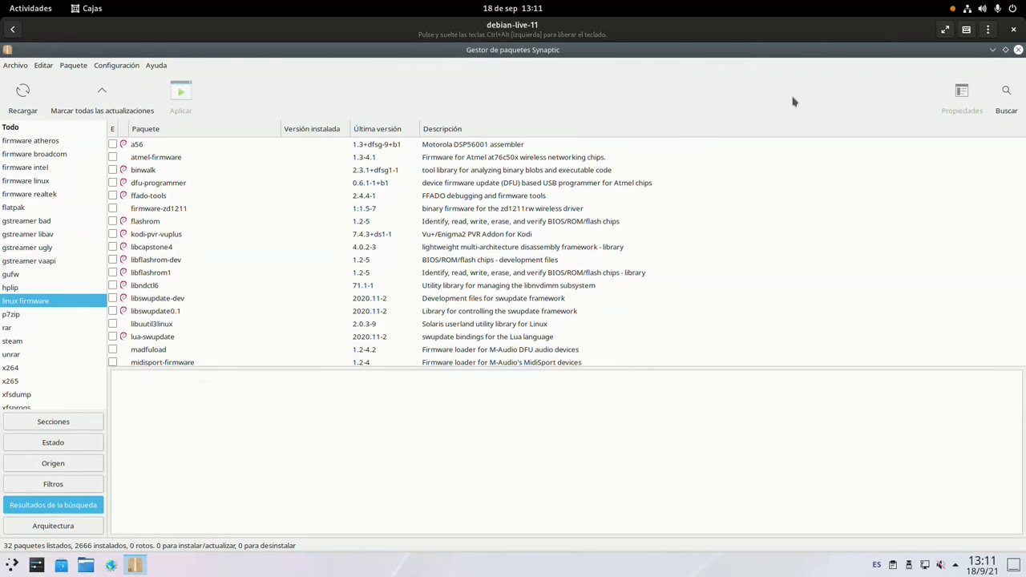
Close Synaptic and choose Cerrar sesión from the Kickoff launcher's Salir options
left_click(1018, 50)
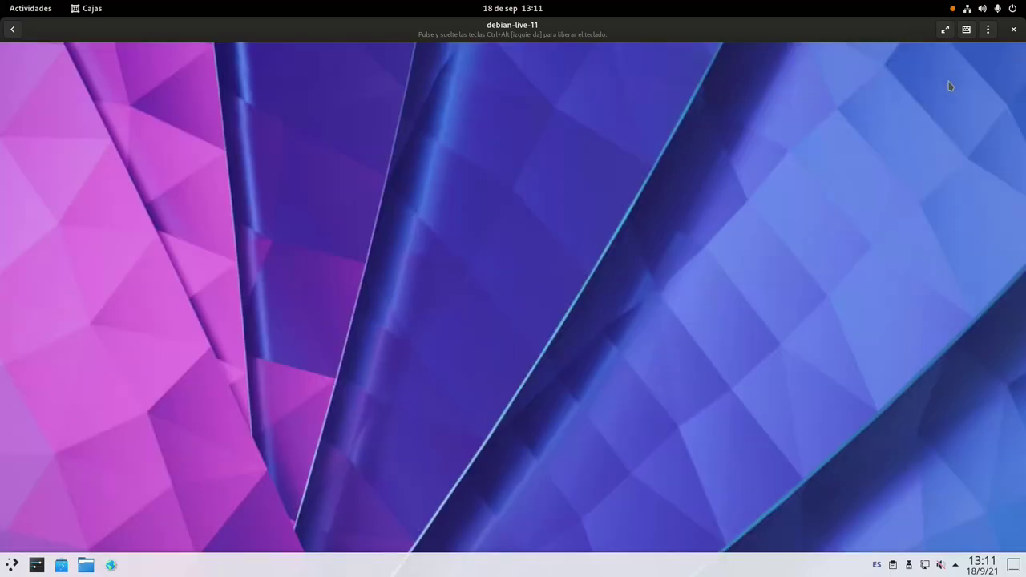
left_click(12, 565)
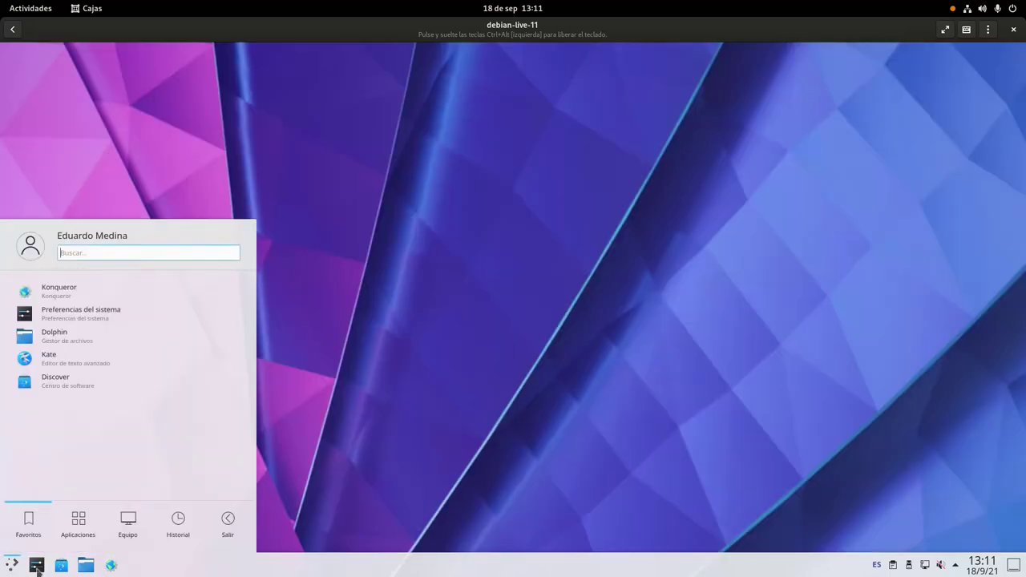
left_click(227, 522)
left_click(126, 324)
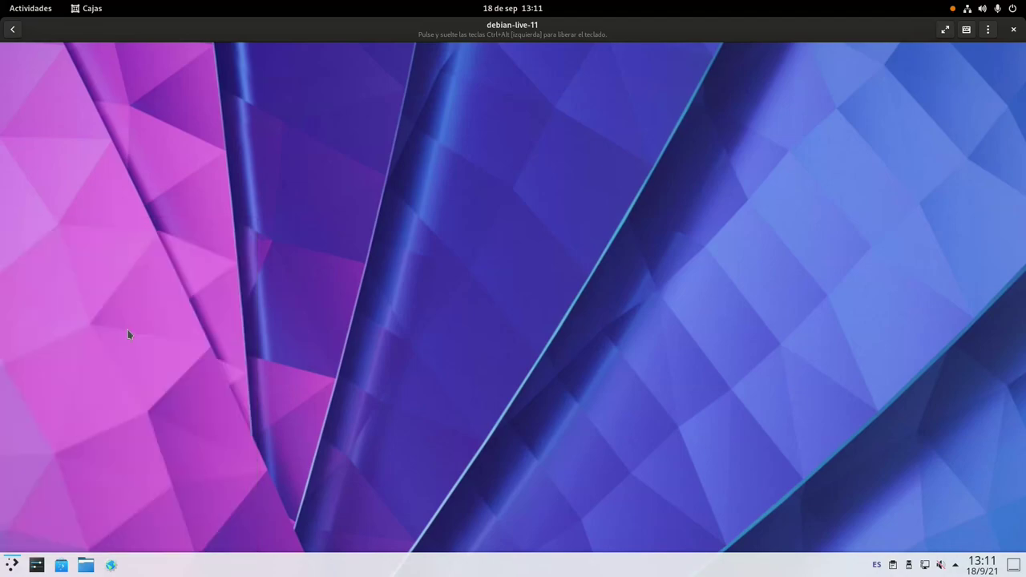